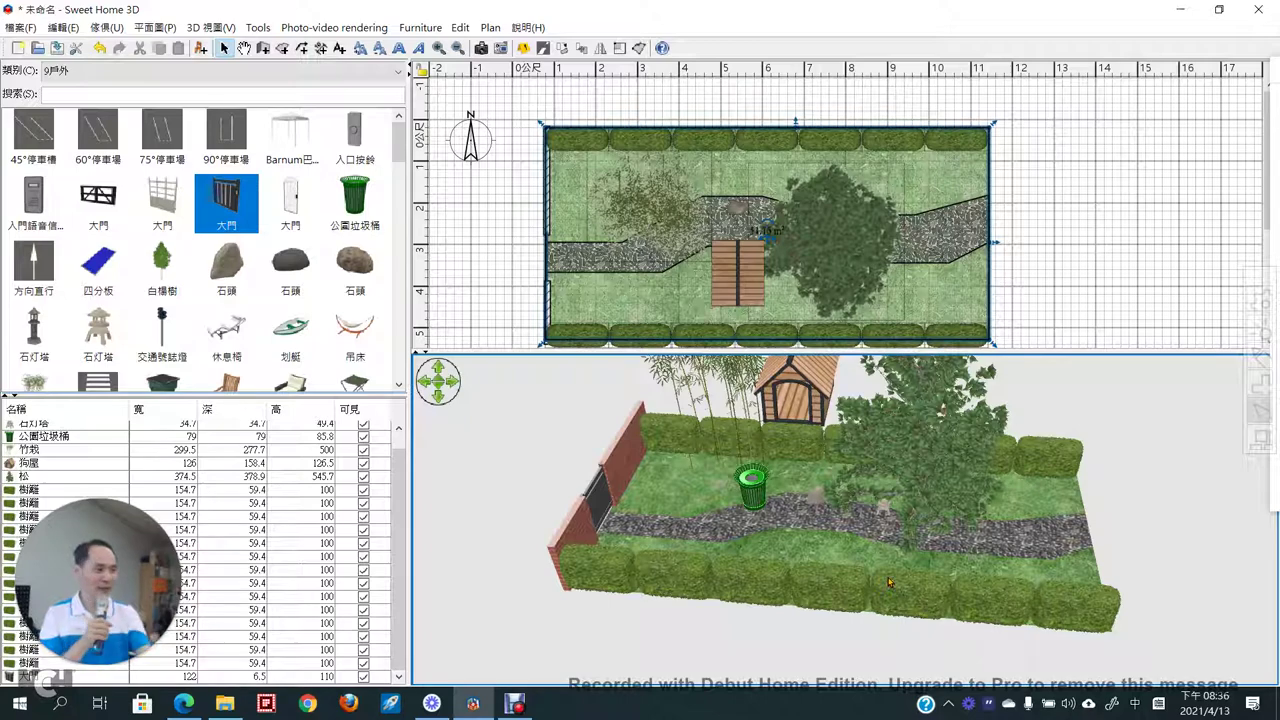
- Orbit the 3D view of the garden slightly and enlarge the 3D view area at the plan's expense
mouse_move(884, 540)
mouse_down()
mouse_move(1007, 540)
mouse_move(862, 536)
mouse_move(826, 450)
mouse_move(874, 553)
mouse_up()
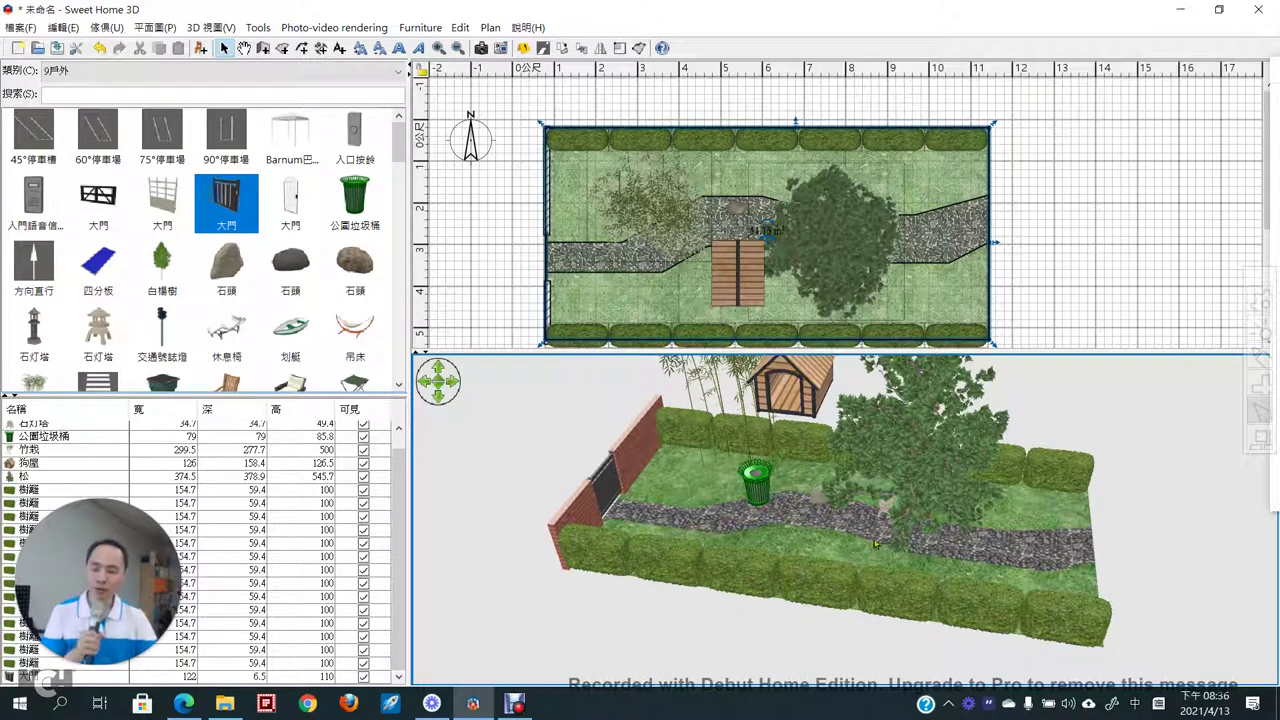
drag(927, 348, 927, 232)
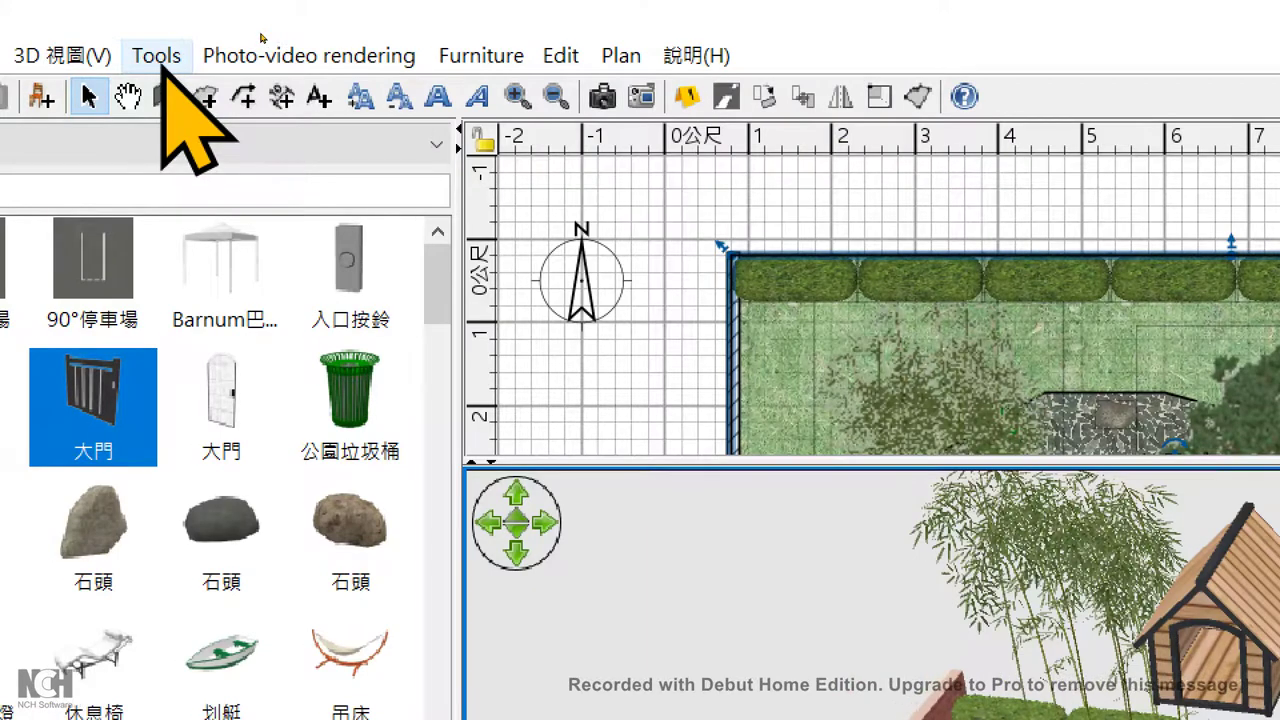
click(157, 58)
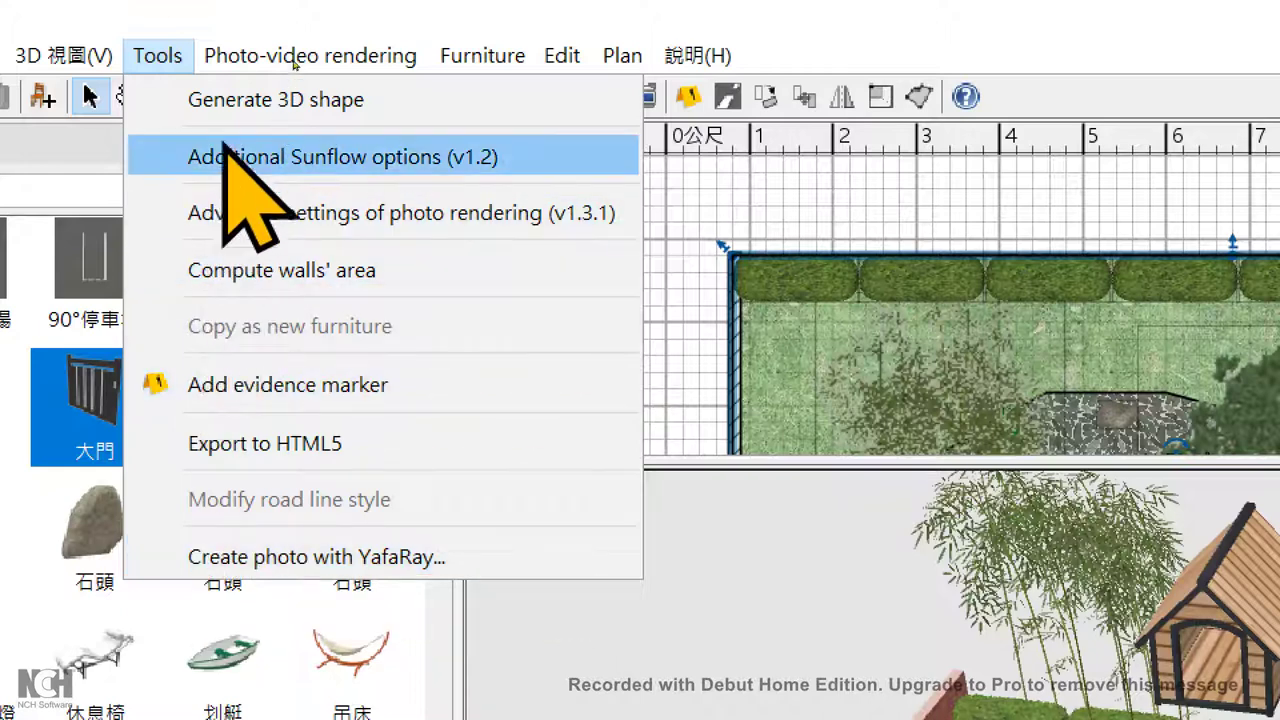
mouse_move(233, 73)
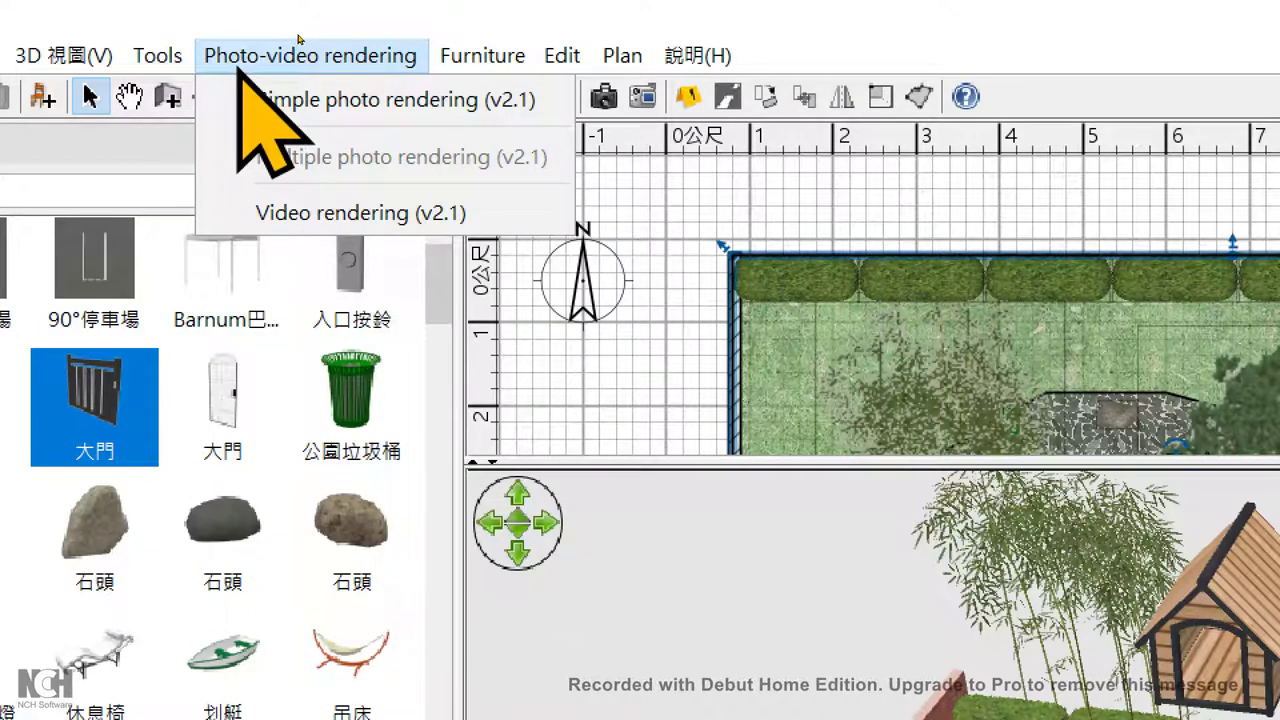
mouse_move(186, 72)
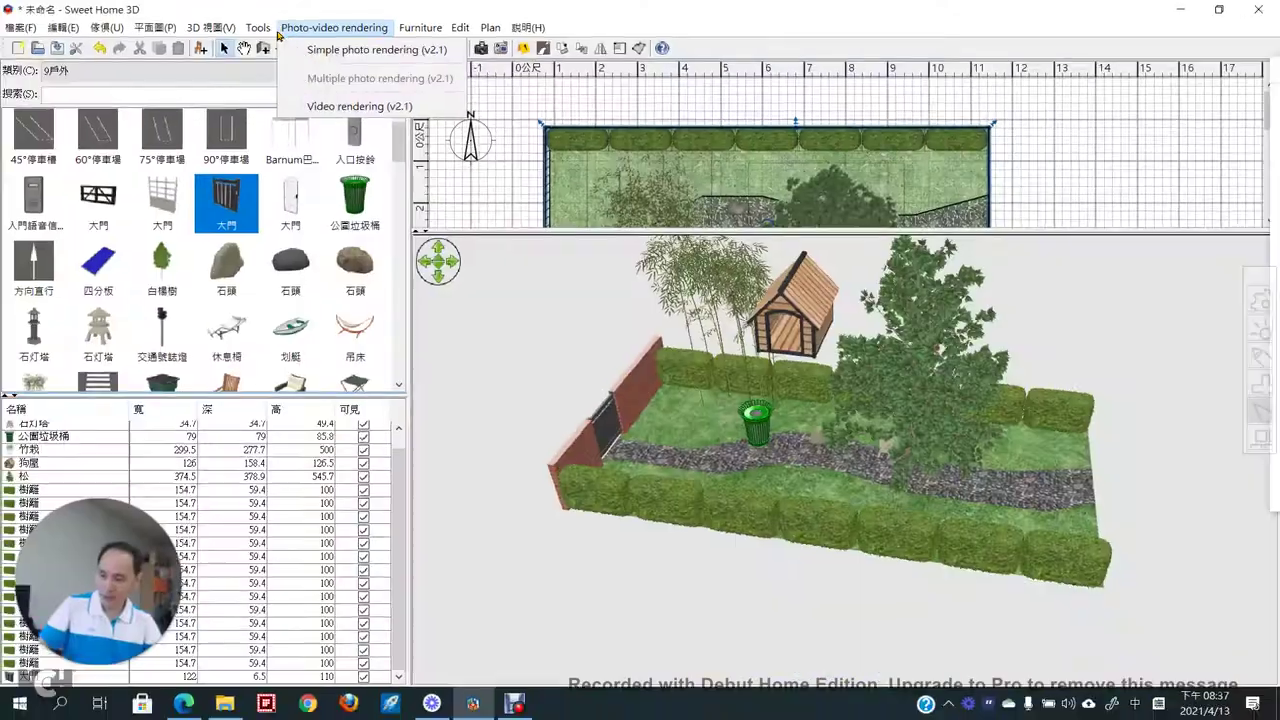
click(603, 97)
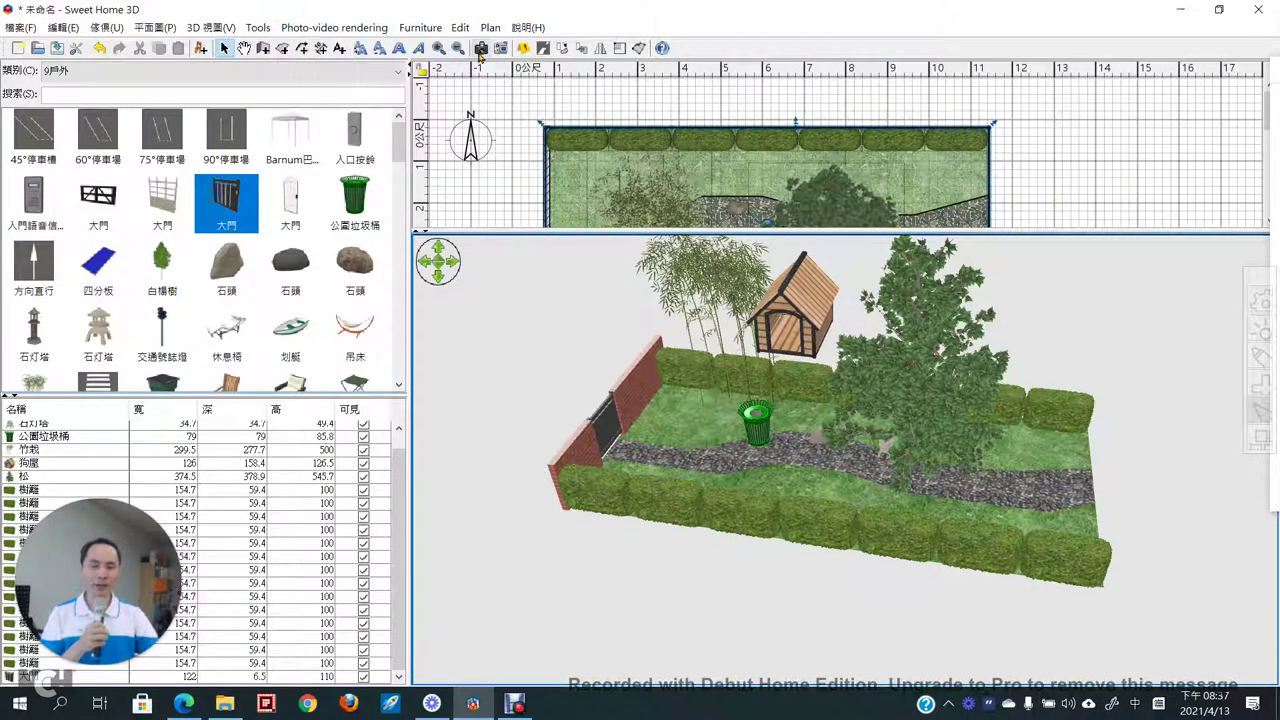
click(480, 50)
drag(349, 112, 567, 130)
click(566, 128)
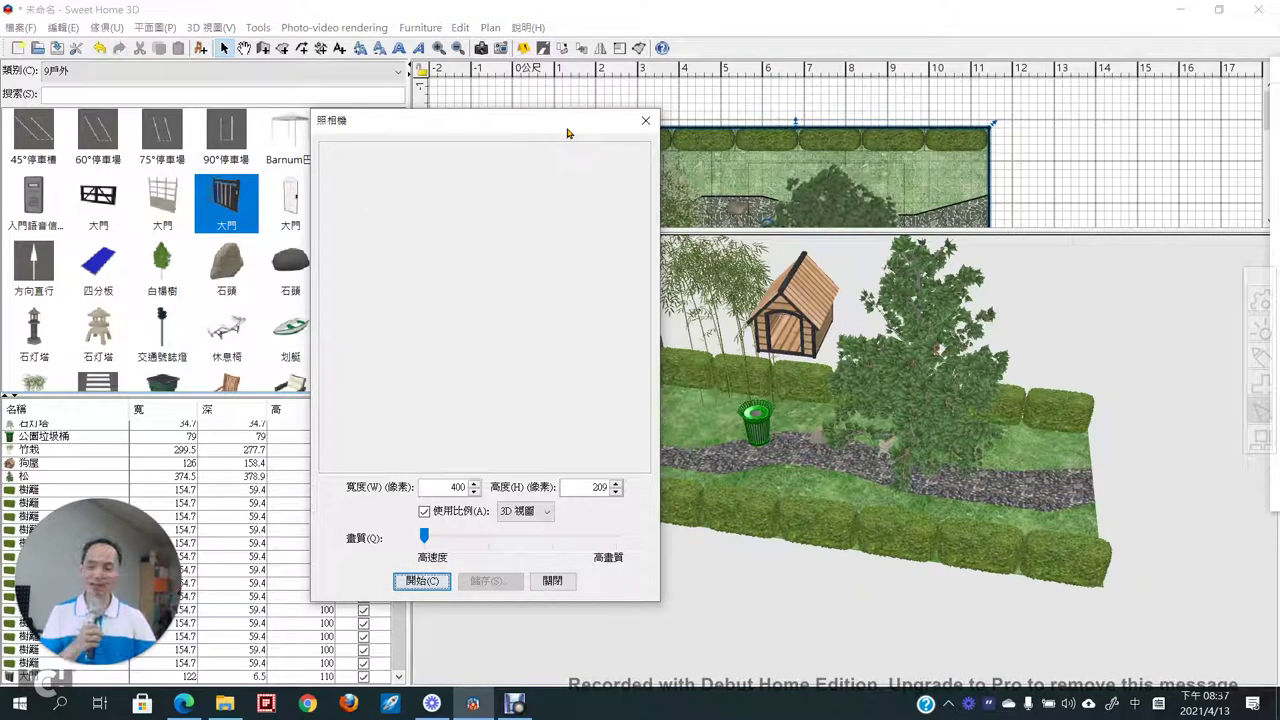
click(645, 121)
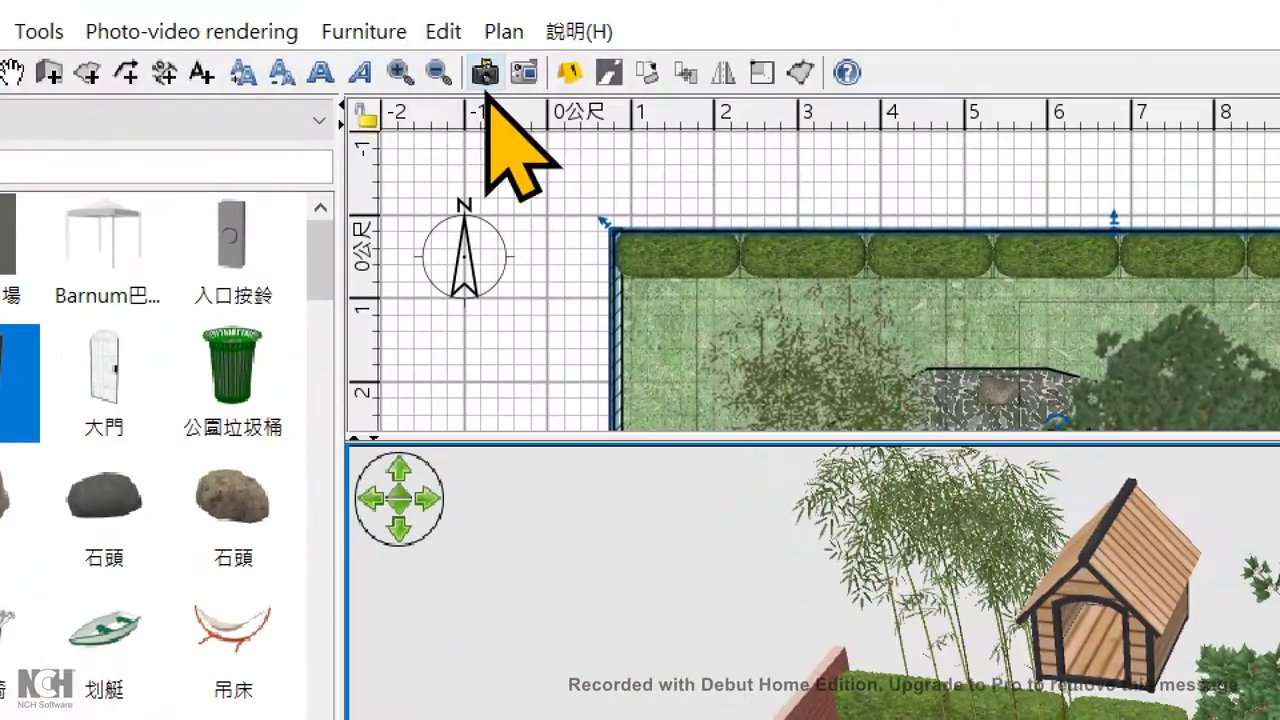
- Raise the photo rendering quality through each level to the highest one (高畫質), and close the photo dialog
click(481, 47)
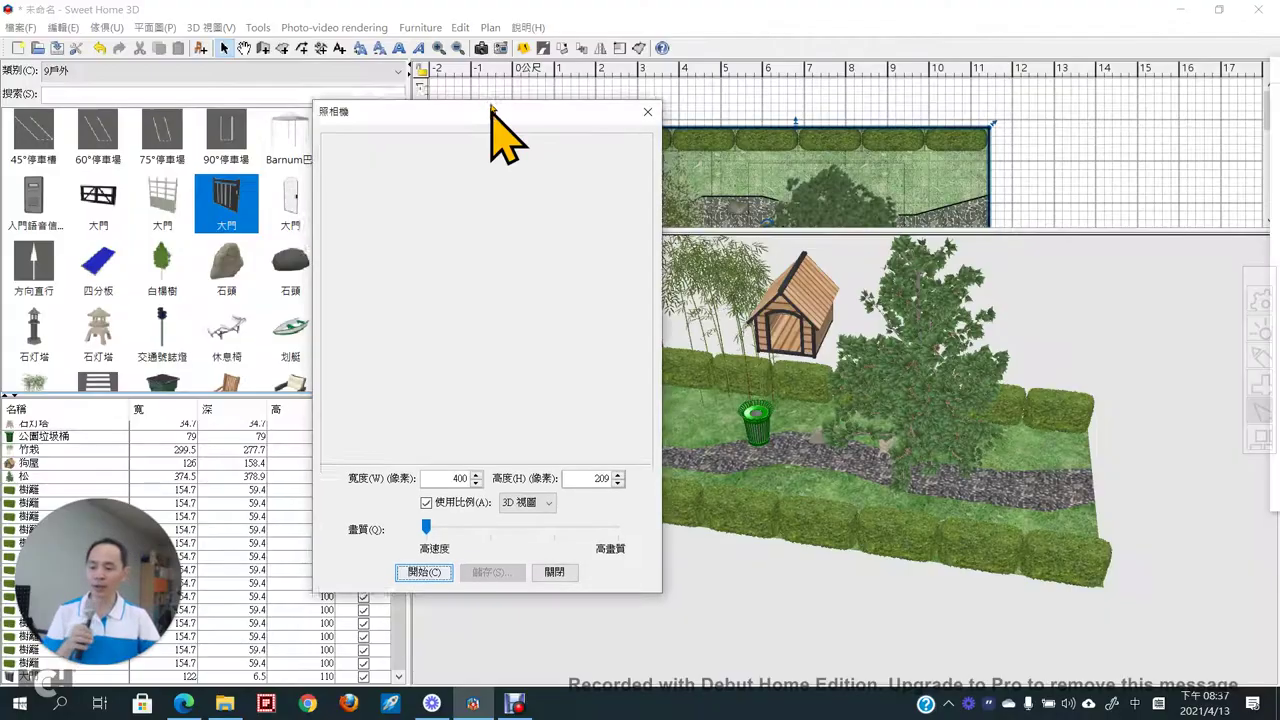
drag(491, 107, 493, 70)
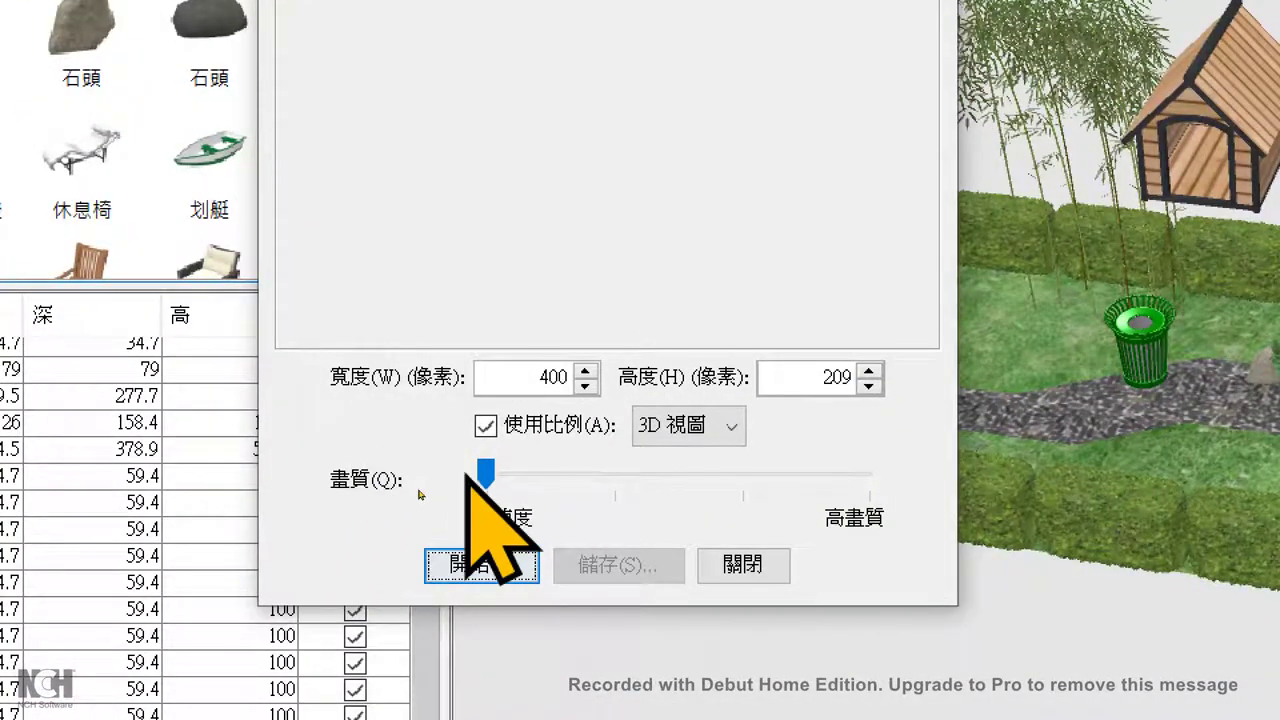
mouse_move(486, 468)
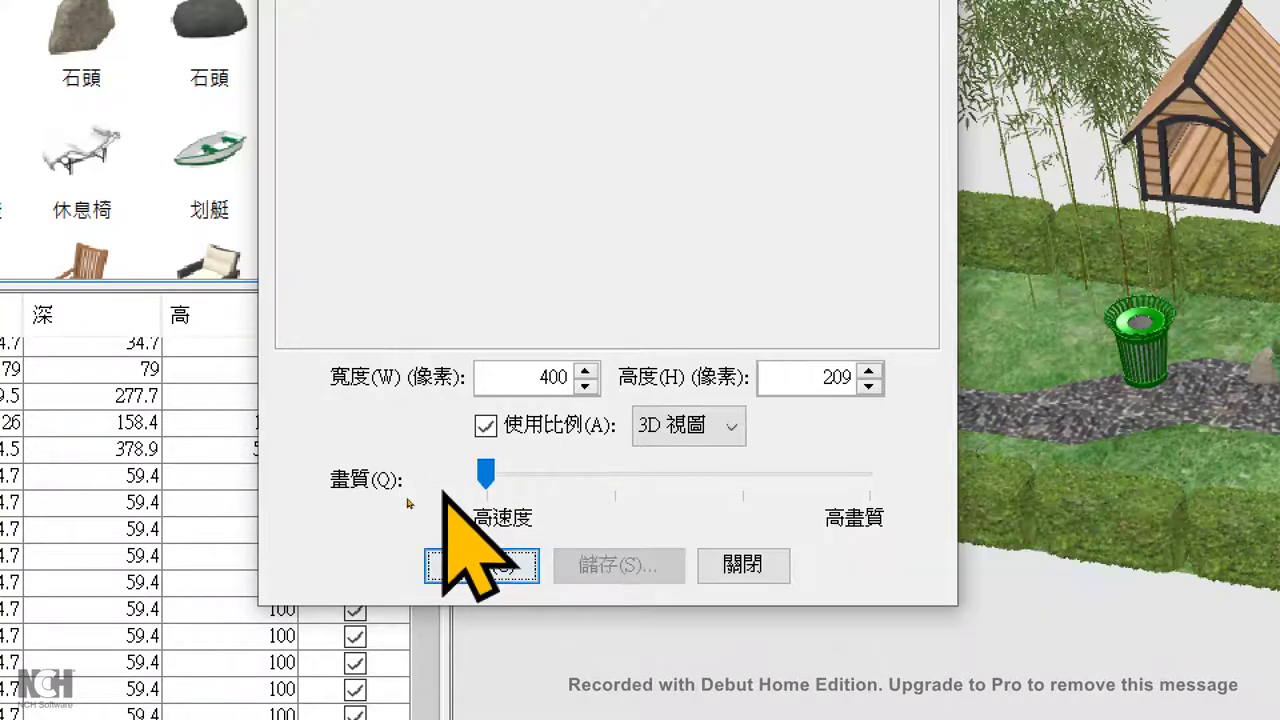
drag(486, 472, 612, 474)
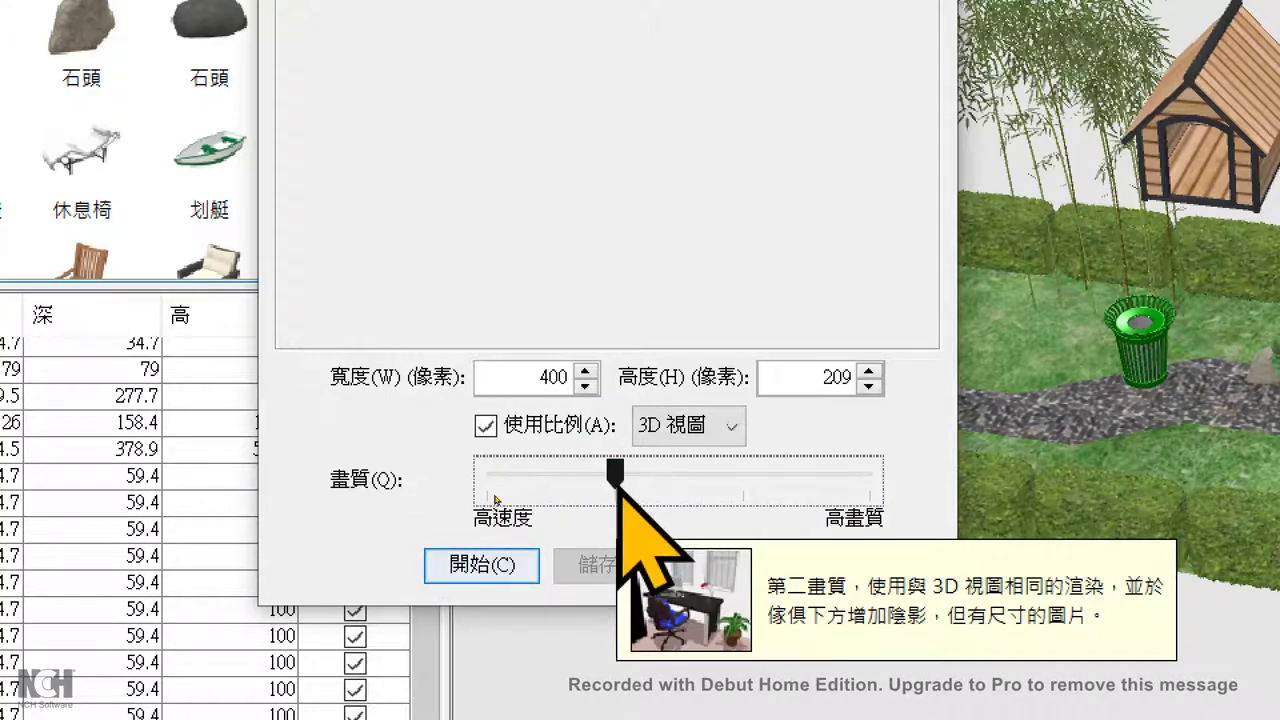
drag(617, 476, 746, 480)
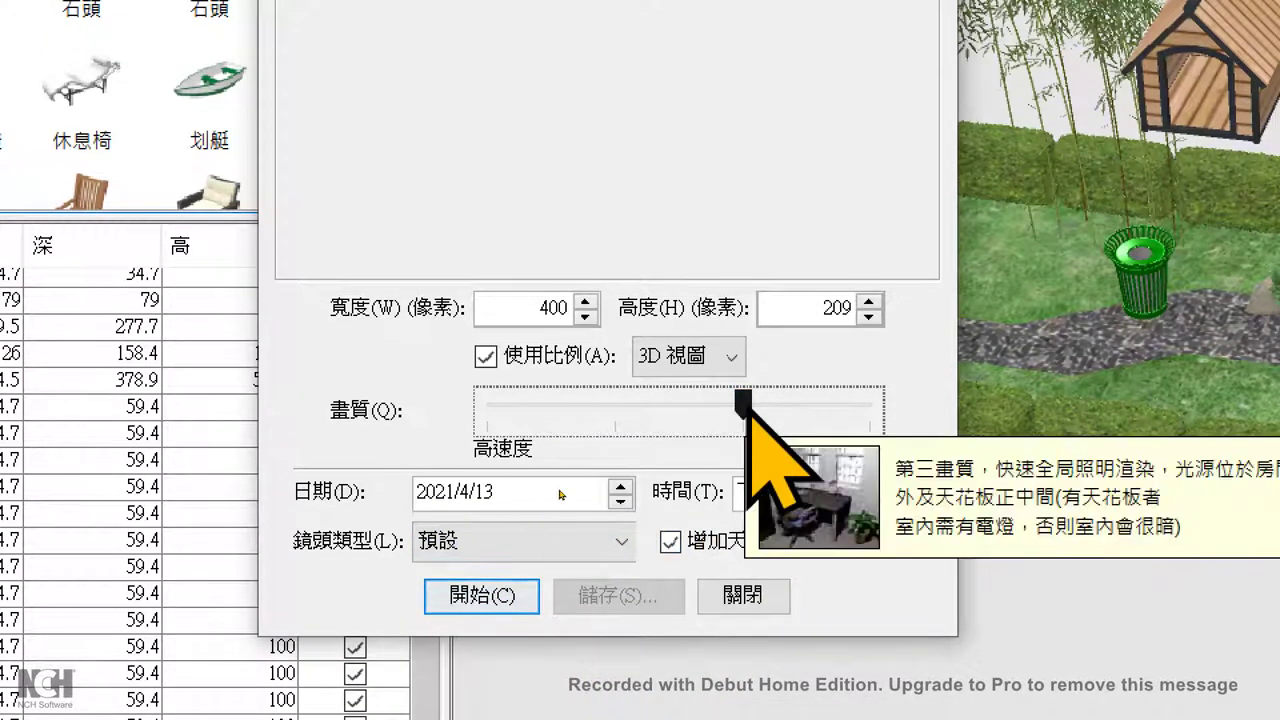
drag(746, 401, 912, 424)
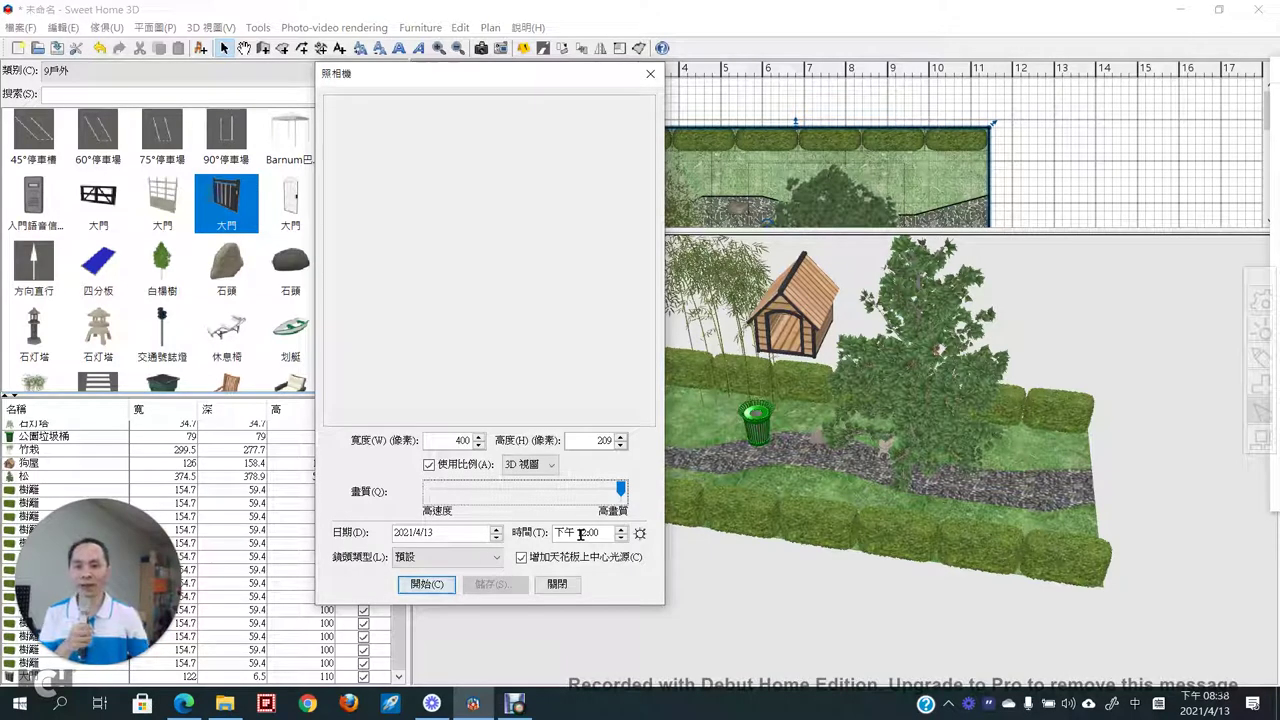
click(649, 75)
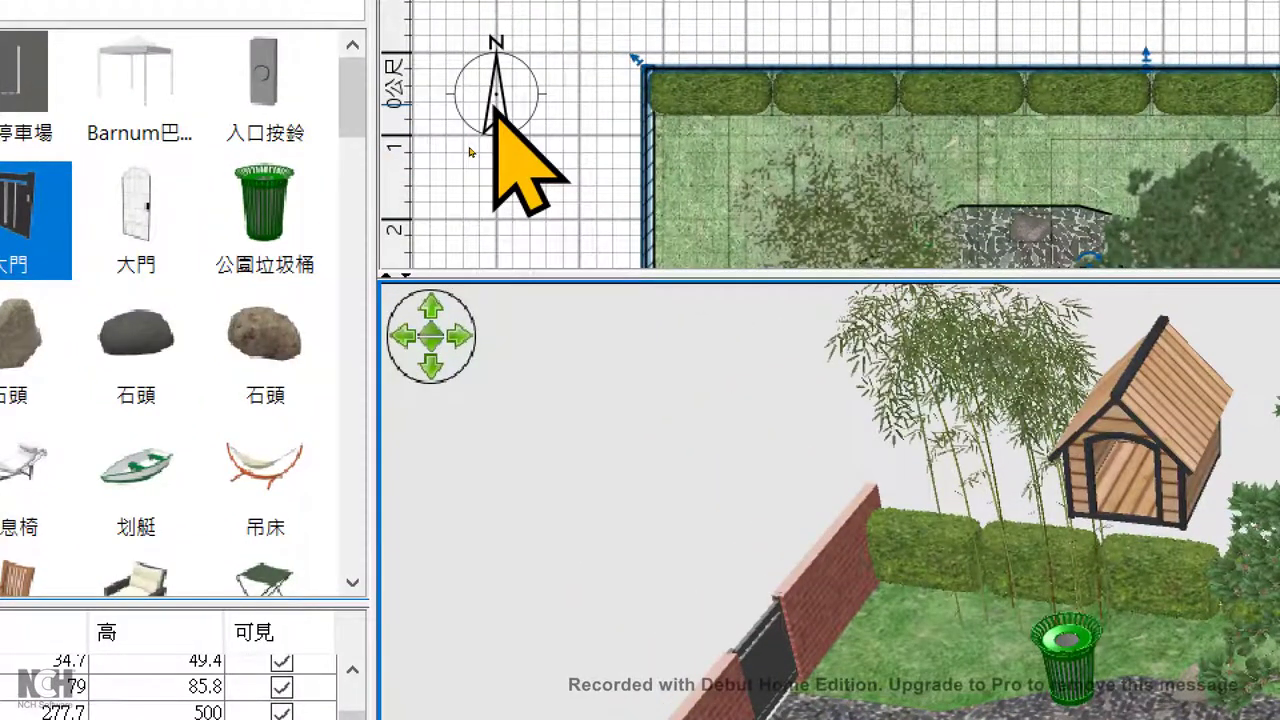
- Examine the compass's geographic location and time zone settings, and cancel without changing them
click(492, 100)
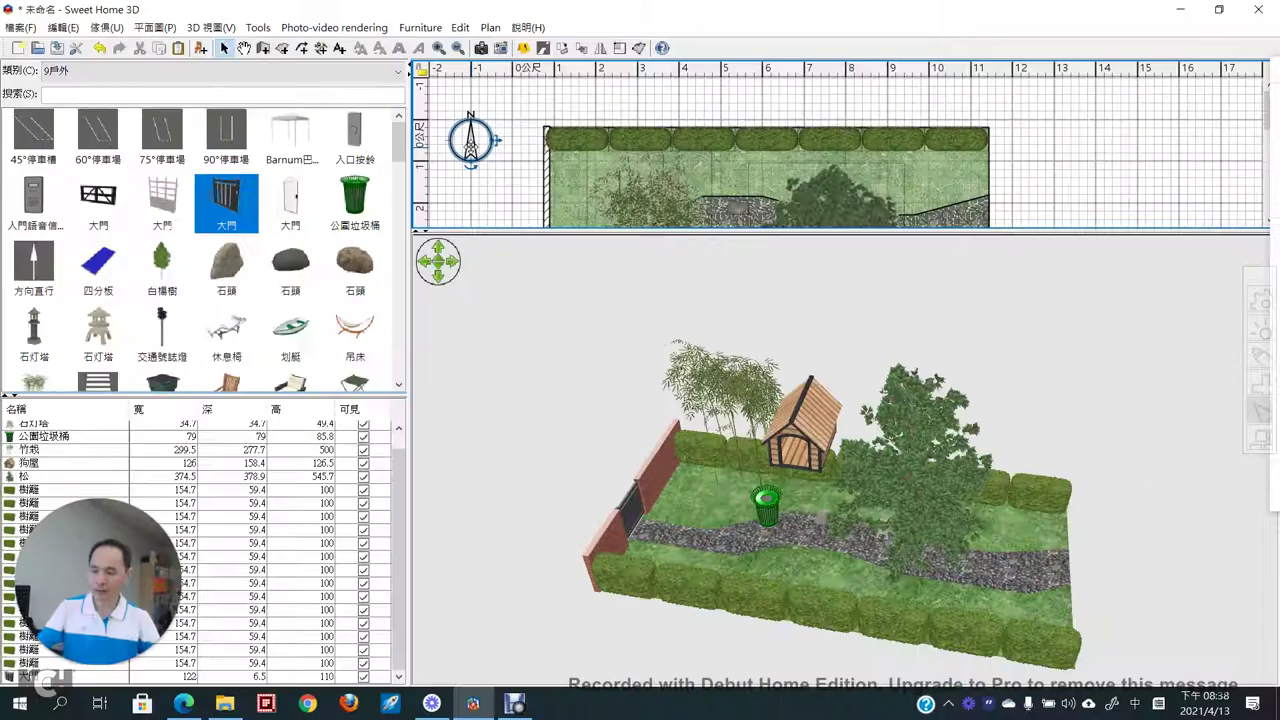
double_click(478, 150)
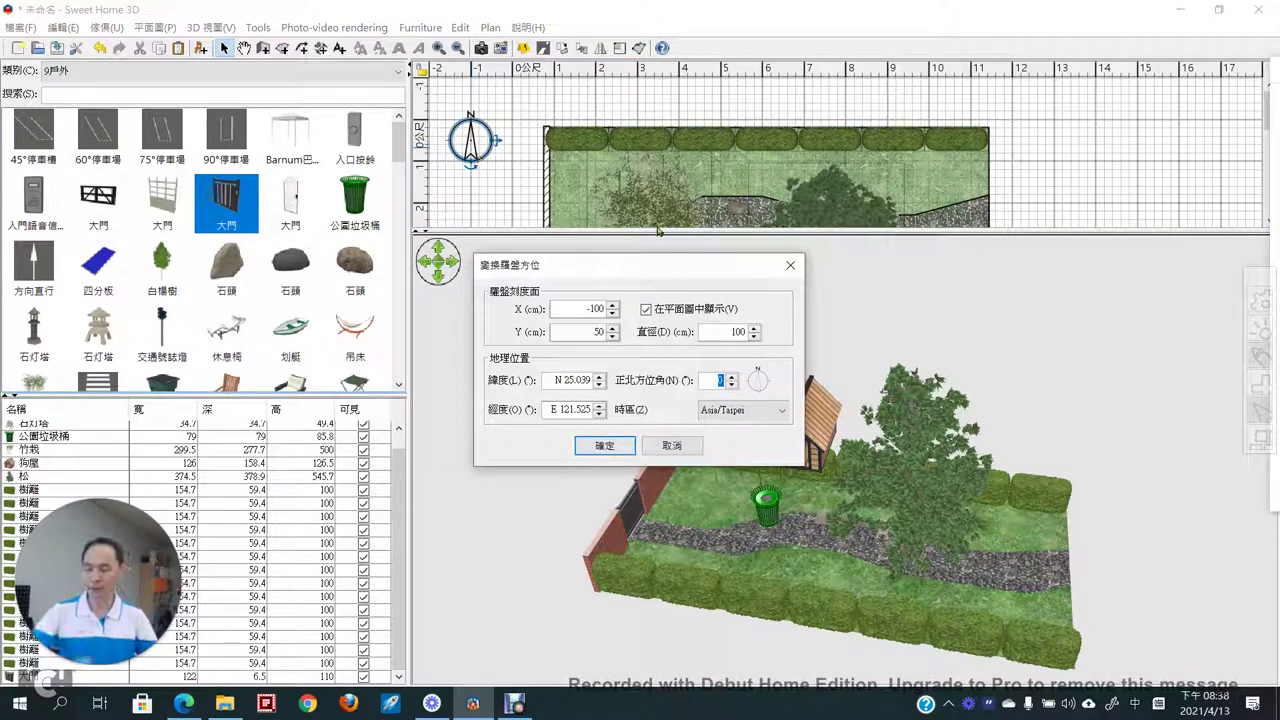
mouse_move(778, 430)
mouse_down()
mouse_move(708, 432)
mouse_move(692, 398)
mouse_move(786, 408)
mouse_move(740, 446)
mouse_up()
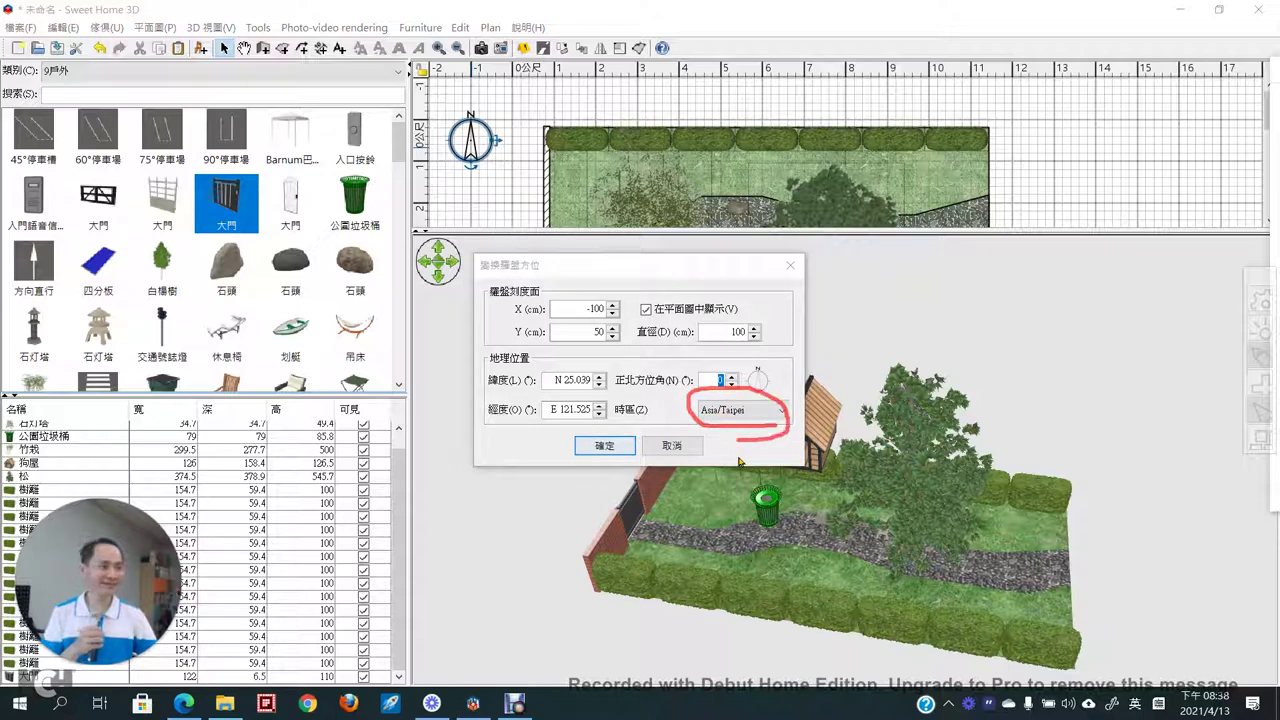
mouse_move(935, 238)
mouse_down()
mouse_move(839, 360)
mouse_move(826, 317)
mouse_move(908, 350)
mouse_up()
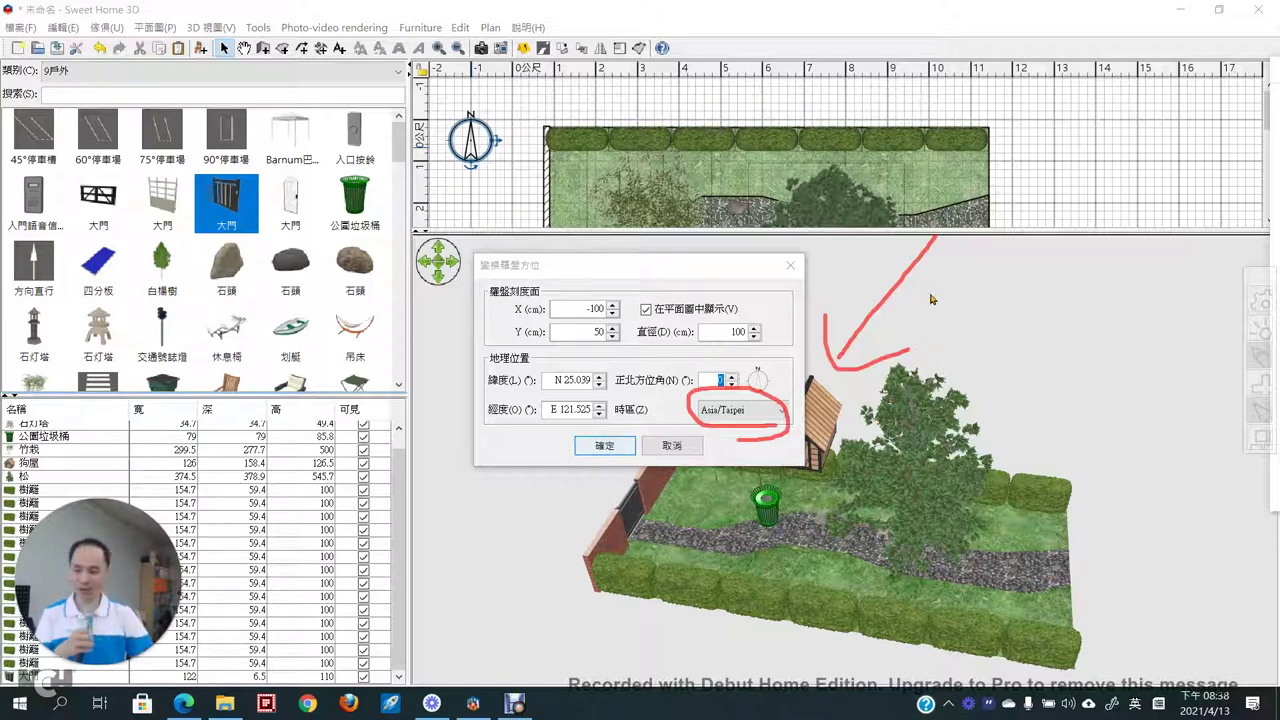
mouse_move(584, 452)
mouse_down()
mouse_move(517, 450)
mouse_move(574, 339)
mouse_move(668, 418)
mouse_move(563, 474)
mouse_up()
drag(465, 375, 522, 381)
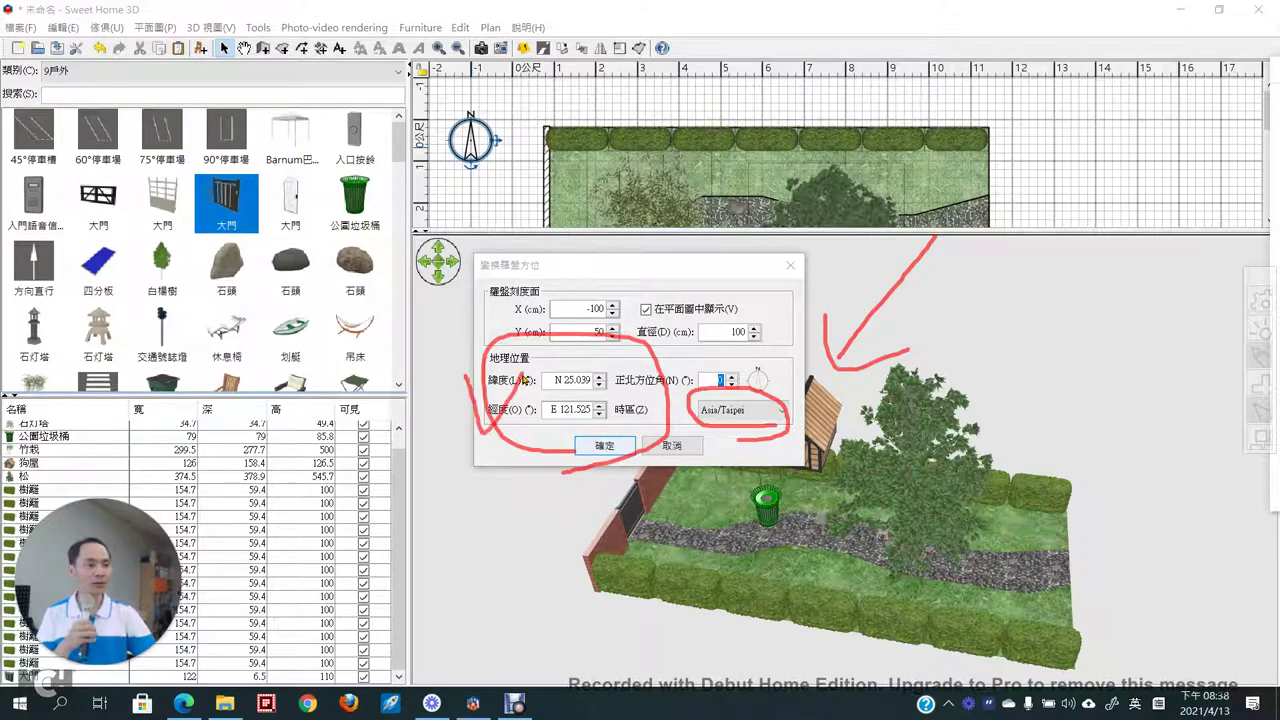
key(Escape)
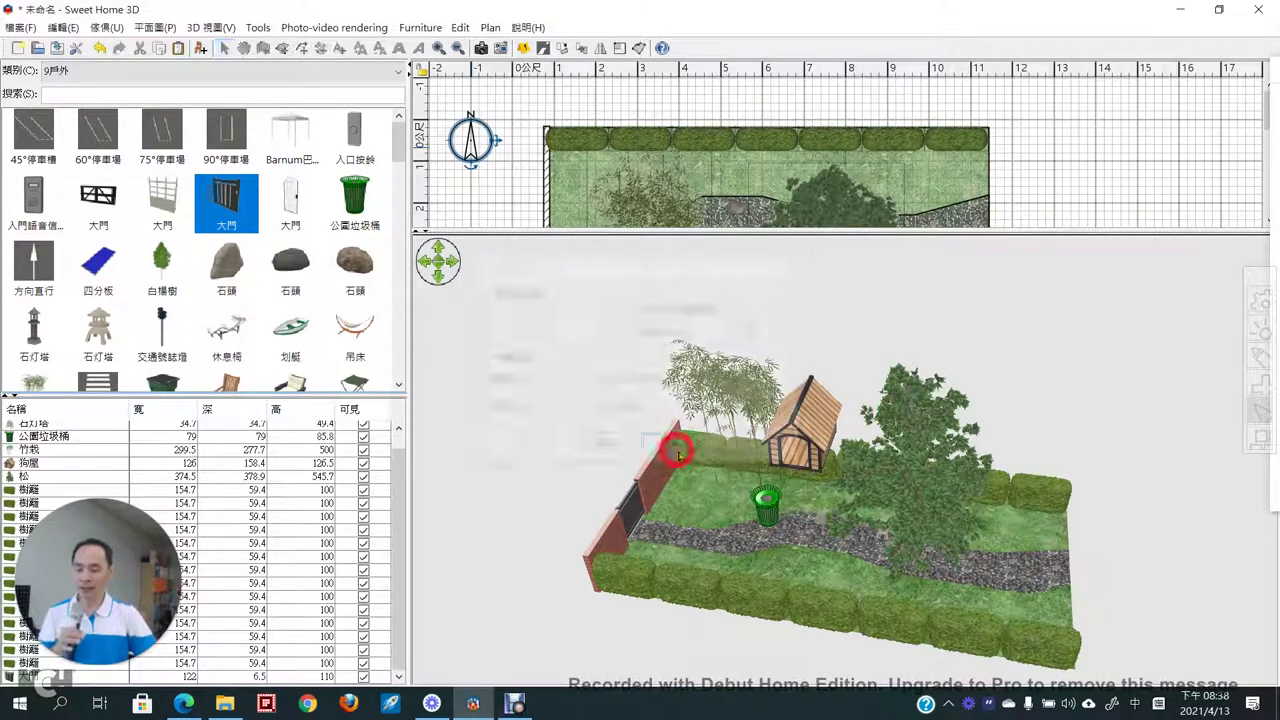
click(674, 448)
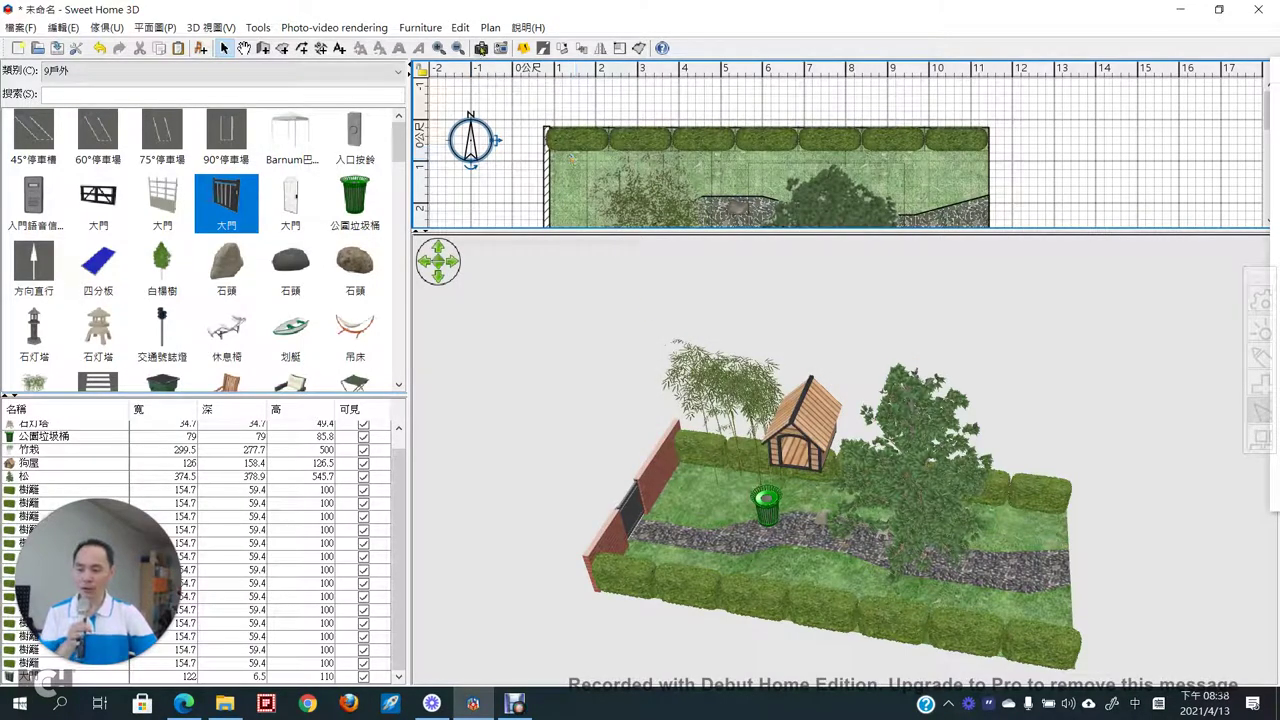
- Reopen the photo creation dialog and examine its image width, height and aspect ratio settings
click(478, 48)
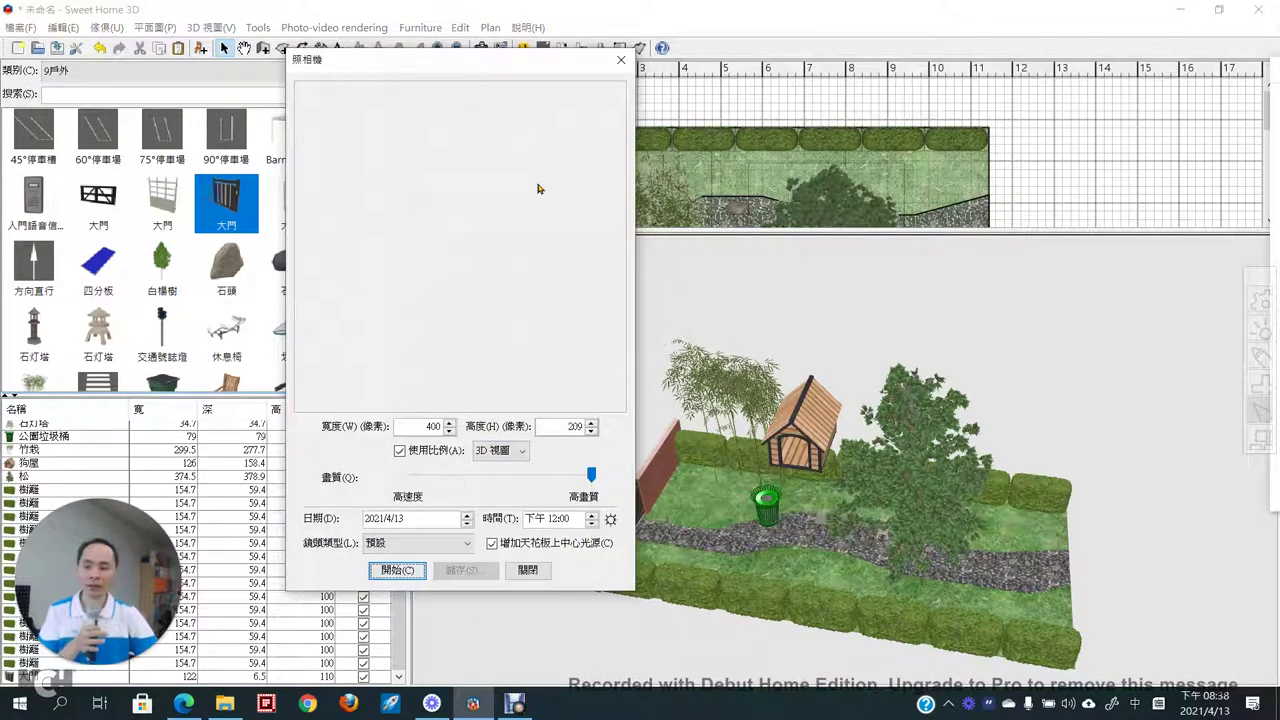
drag(550, 62, 512, 48)
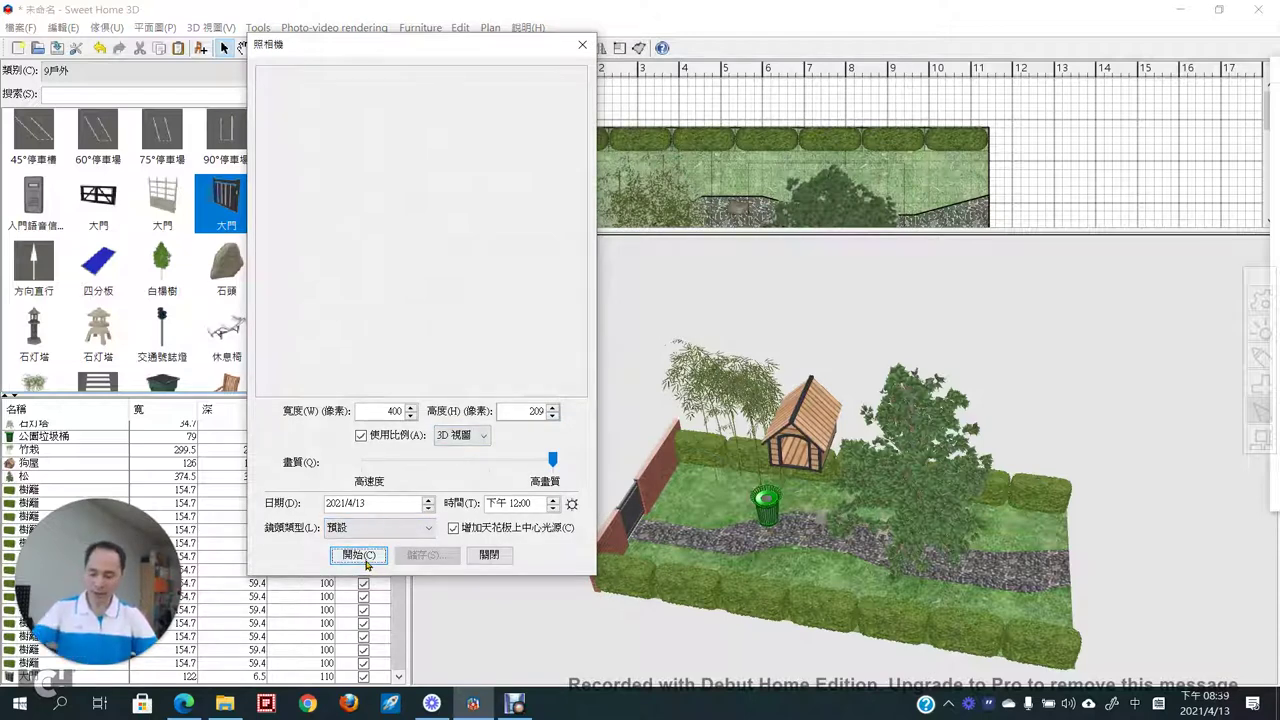
key(ctrl+2)
mouse_move(800, 592)
mouse_down()
mouse_move(734, 596)
mouse_move(627, 401)
mouse_move(732, 263)
mouse_move(990, 328)
mouse_move(1068, 430)
mouse_move(1064, 577)
mouse_move(800, 660)
mouse_up()
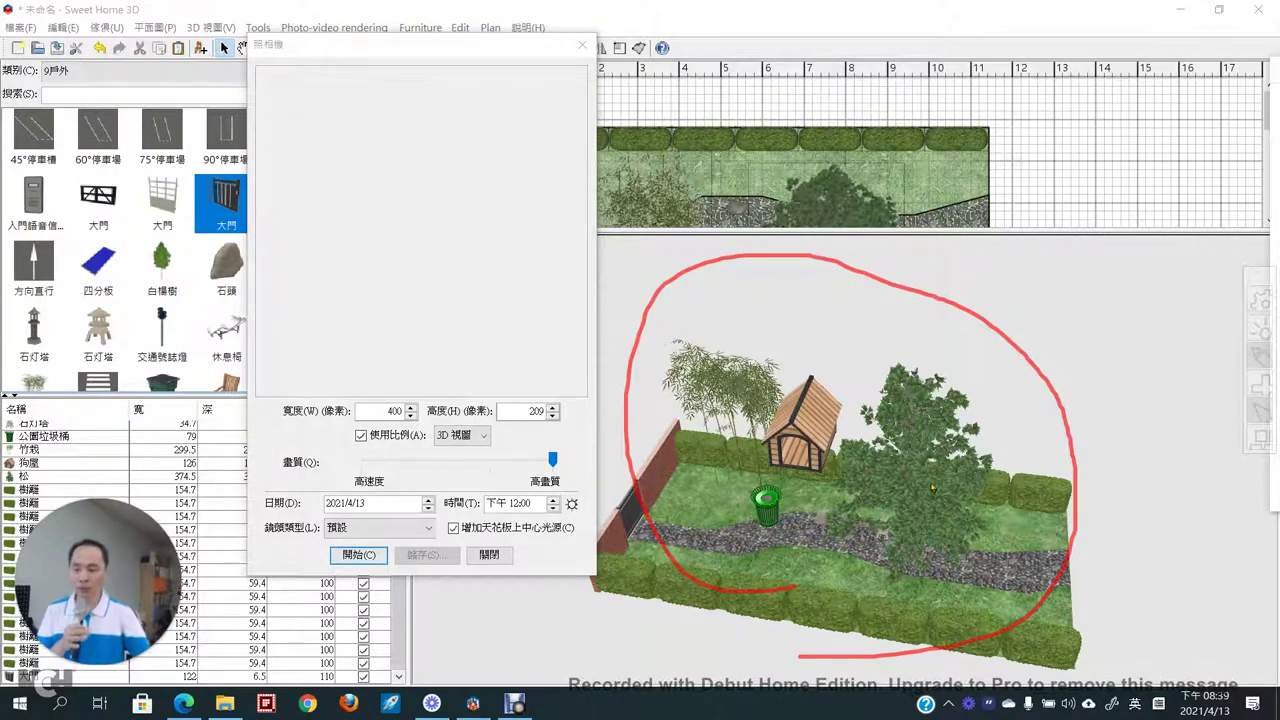
mouse_move(318, 428)
mouse_down()
mouse_move(270, 428)
mouse_move(260, 407)
mouse_move(358, 378)
mouse_move(469, 375)
mouse_move(573, 412)
mouse_move(530, 435)
mouse_move(322, 428)
mouse_up()
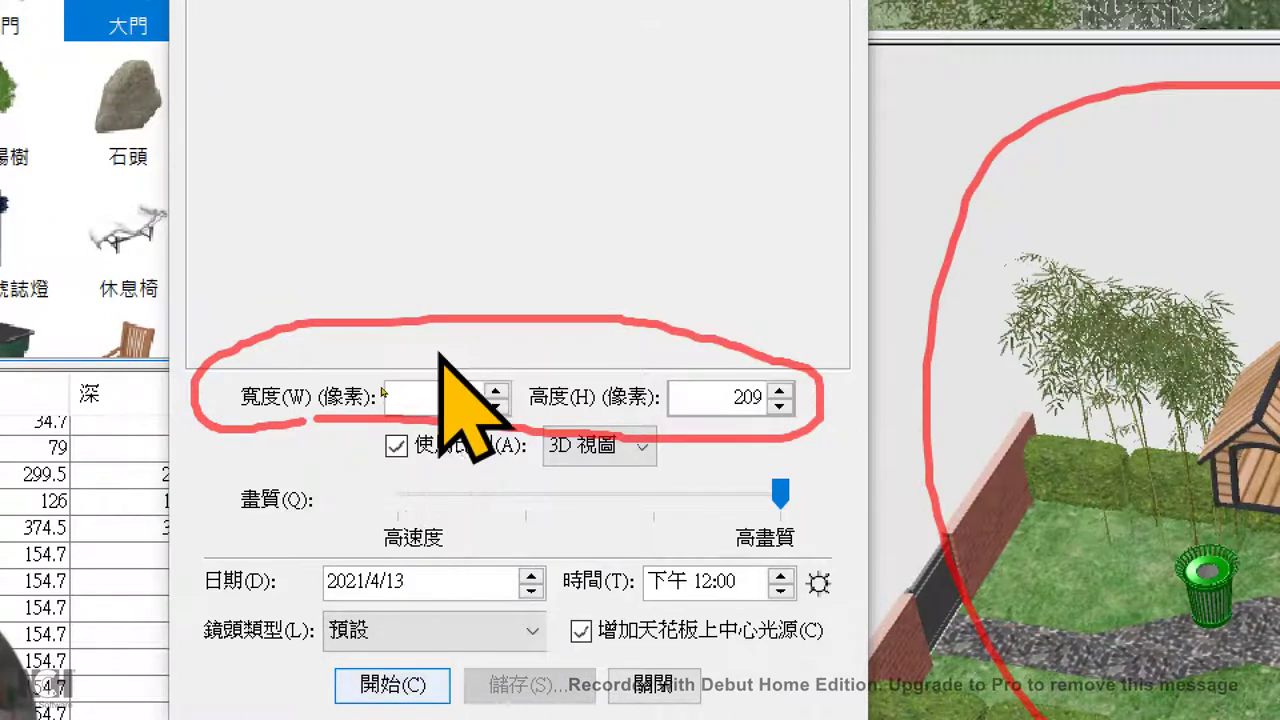
text(400)
drag(434, 345, 478, 322)
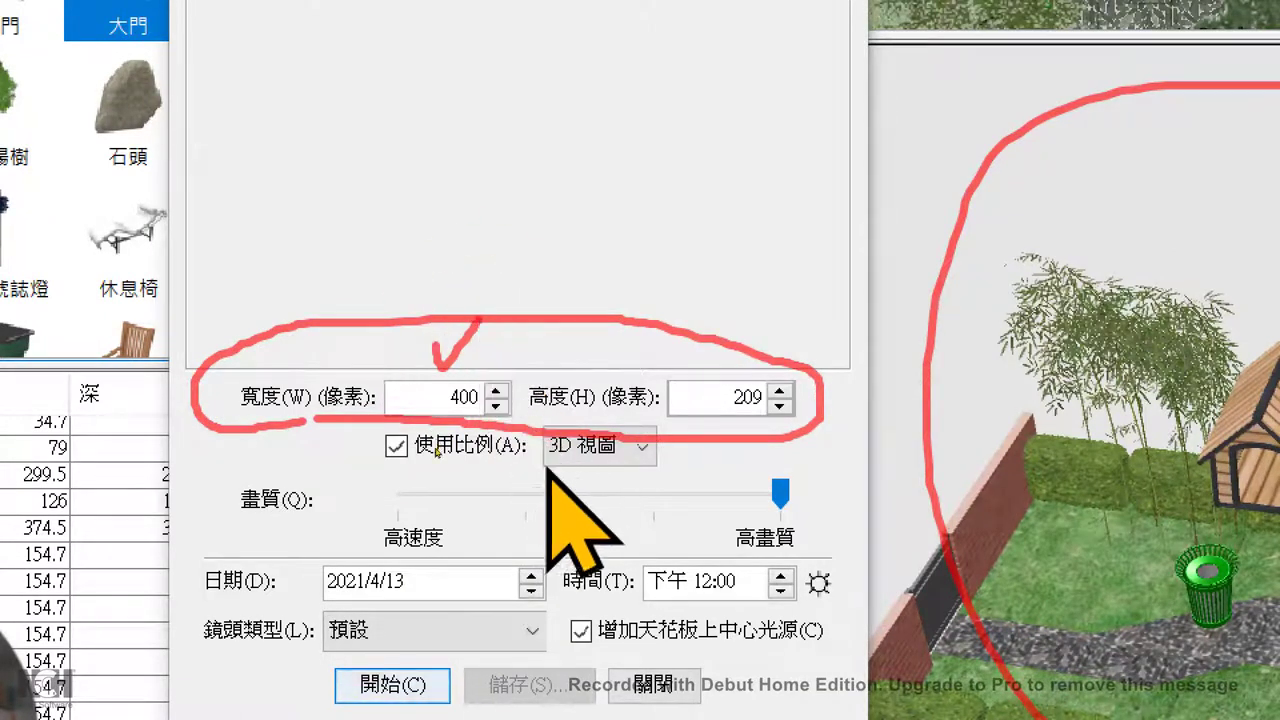
mouse_move(381, 465)
mouse_down()
mouse_move(638, 470)
mouse_move(659, 460)
mouse_move(659, 425)
mouse_move(582, 402)
mouse_move(418, 402)
mouse_move(381, 425)
mouse_move(381, 476)
mouse_up()
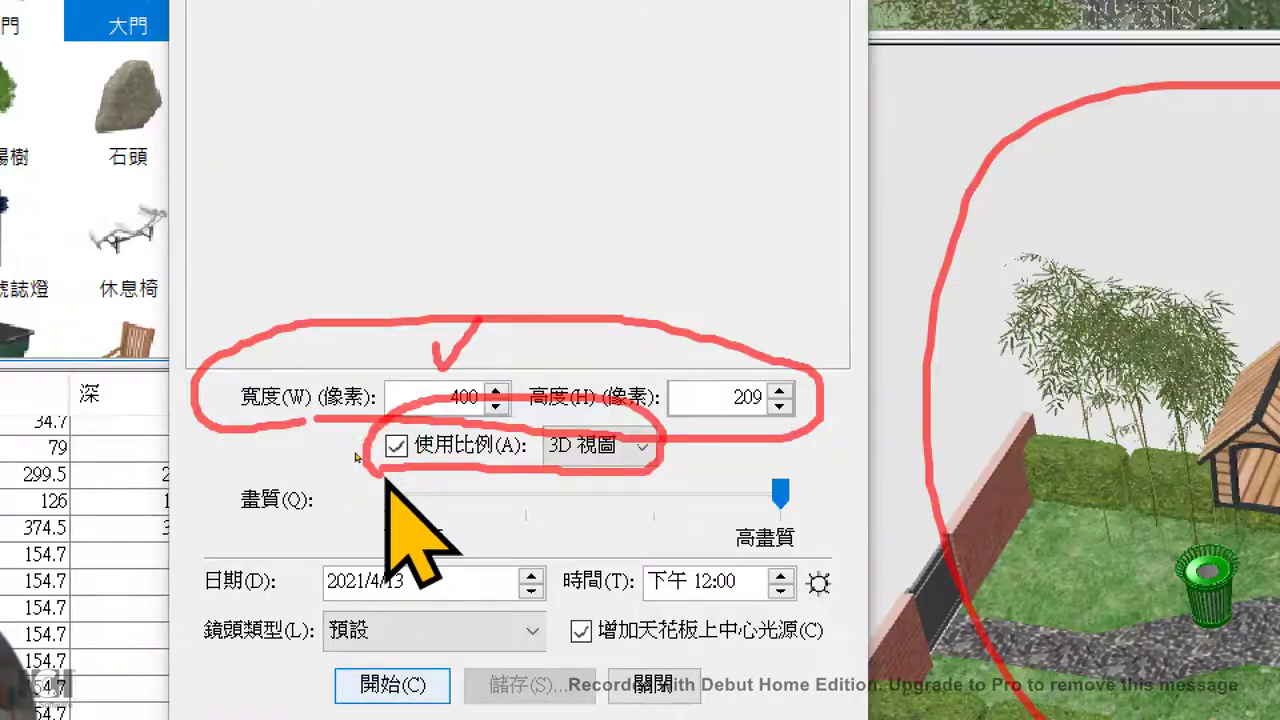
key(Escape)
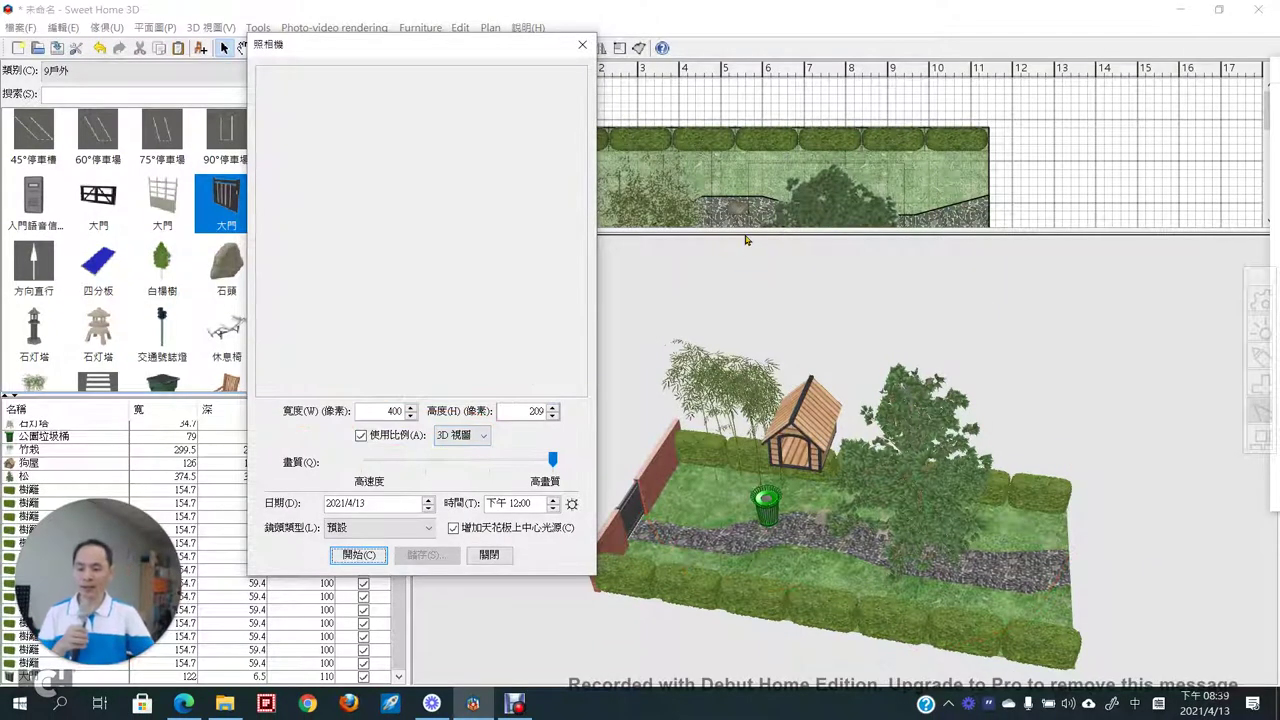
- Enlarge the 3D view area further and set the photo's aspect ratio to 16:9
drag(742, 235, 744, 146)
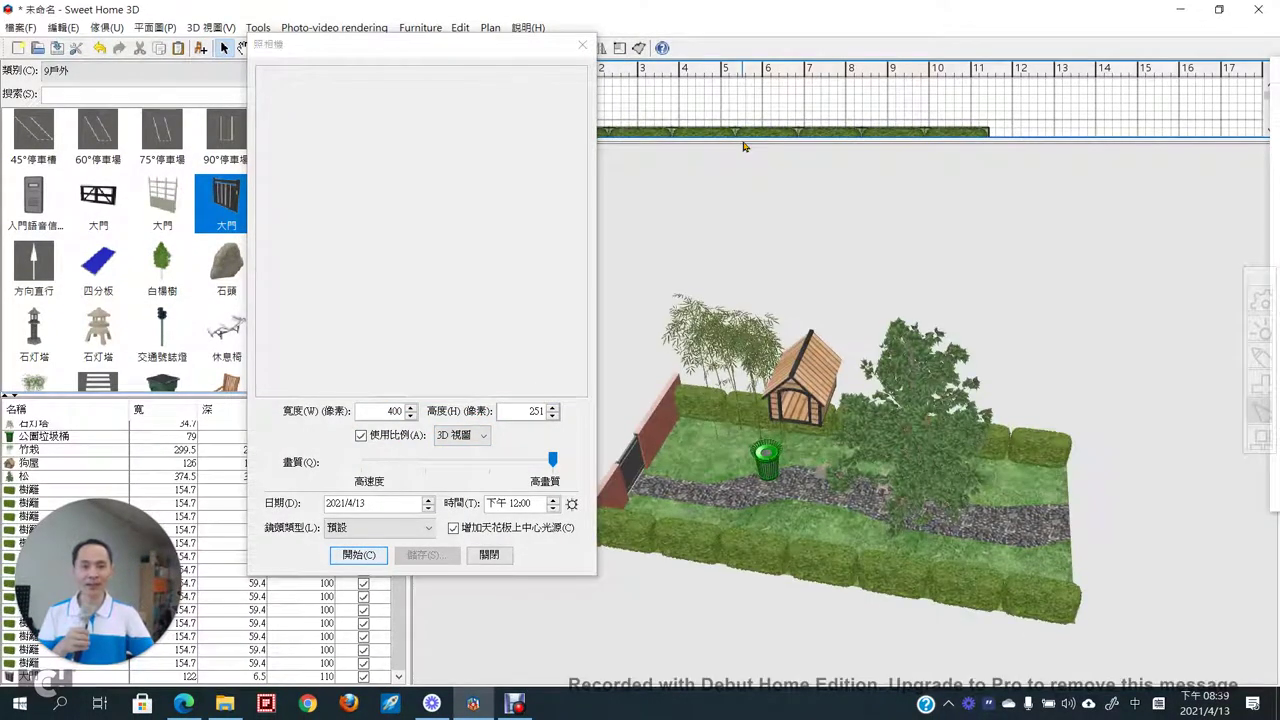
double_click(521, 412)
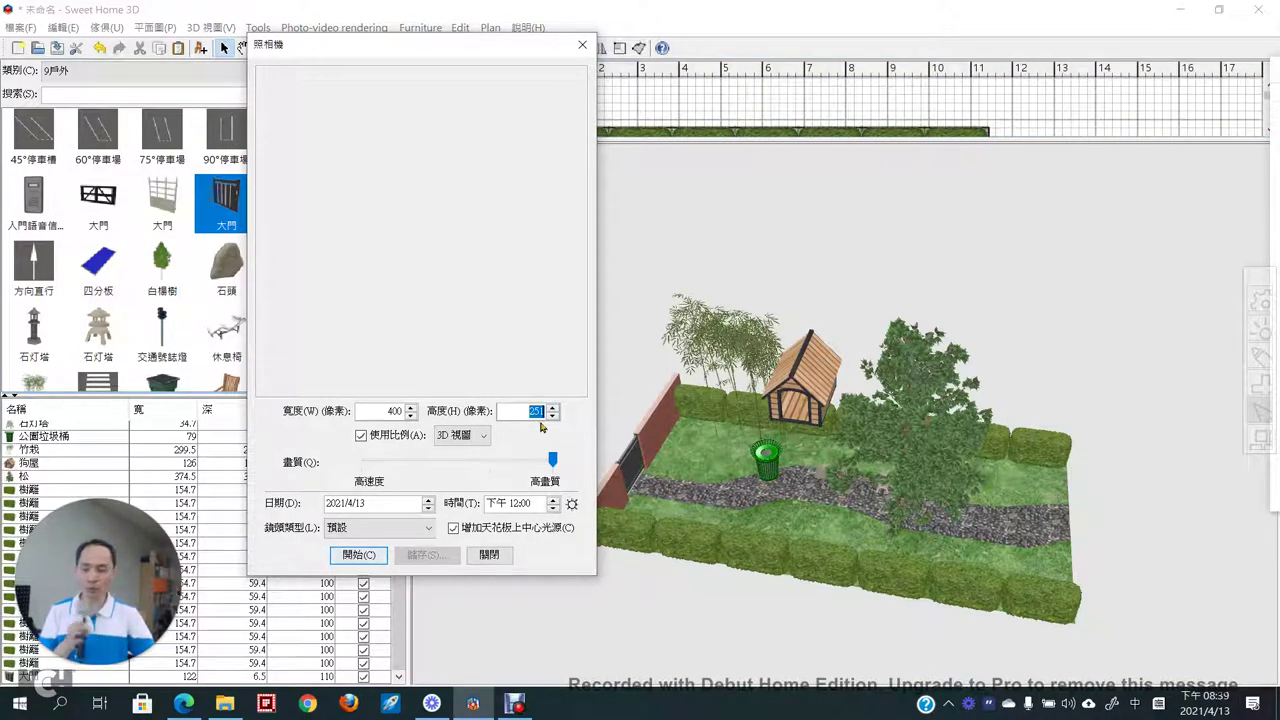
click(482, 436)
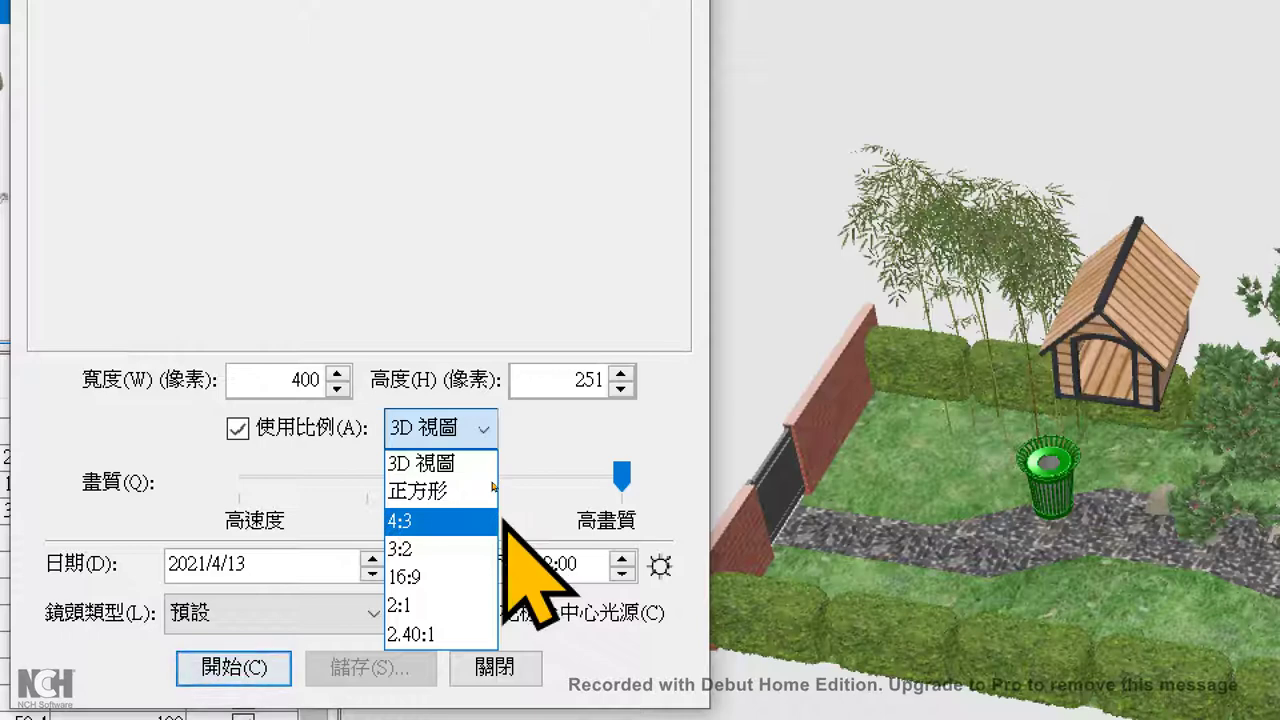
click(463, 577)
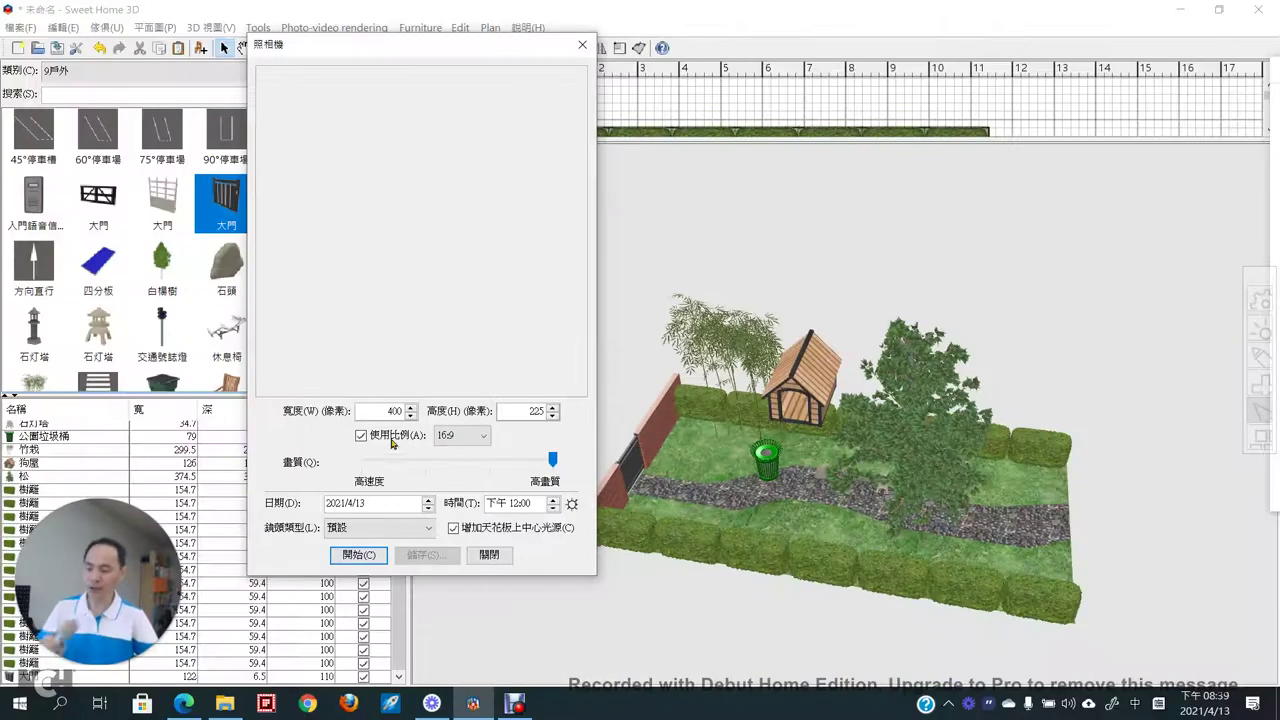
double_click(305, 380)
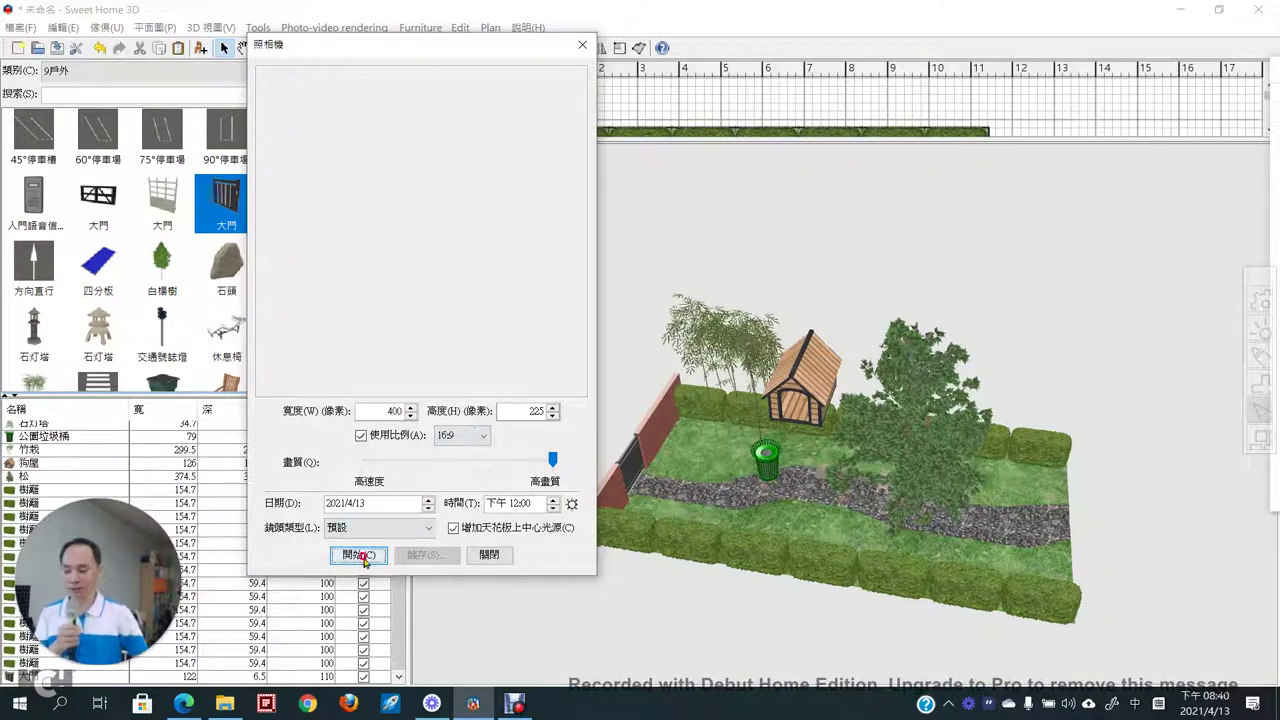
- Render the photo of the garden's 3D view with the current size and quality settings
click(360, 554)
drag(533, 49, 499, 65)
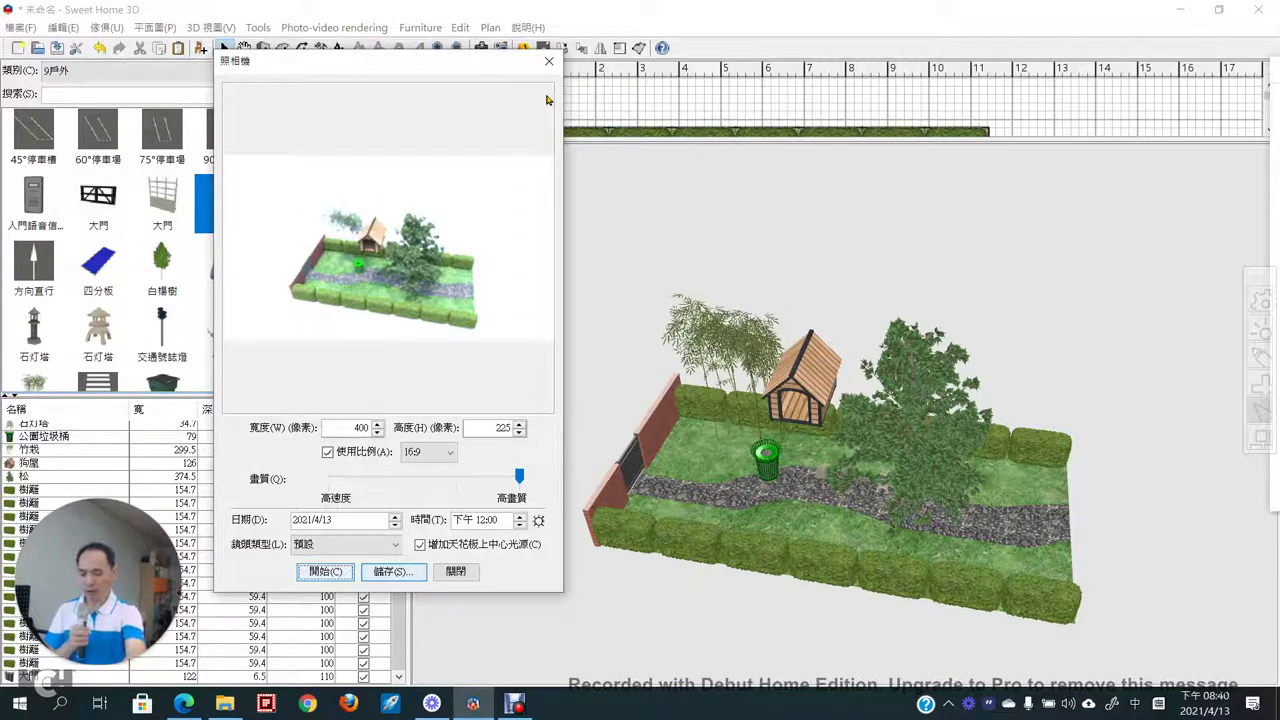
click(564, 241)
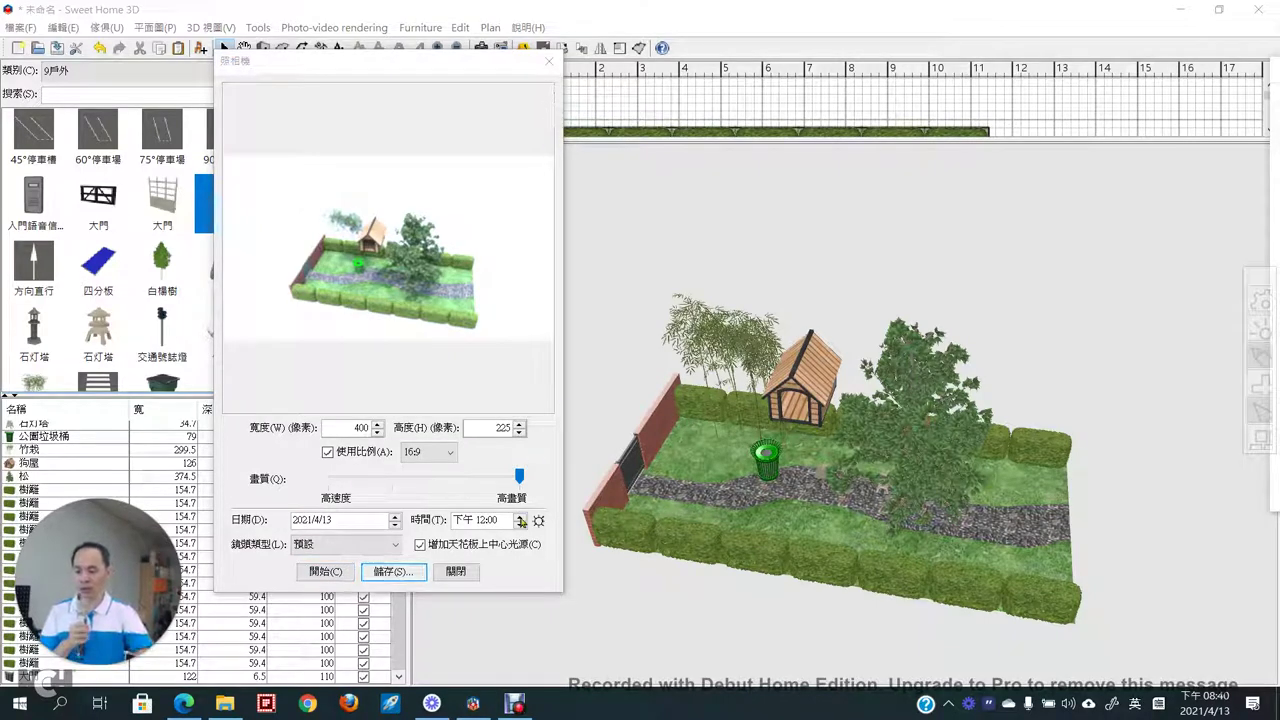
mouse_move(521, 521)
mouse_down()
mouse_move(455, 548)
mouse_move(500, 490)
mouse_move(475, 548)
mouse_up()
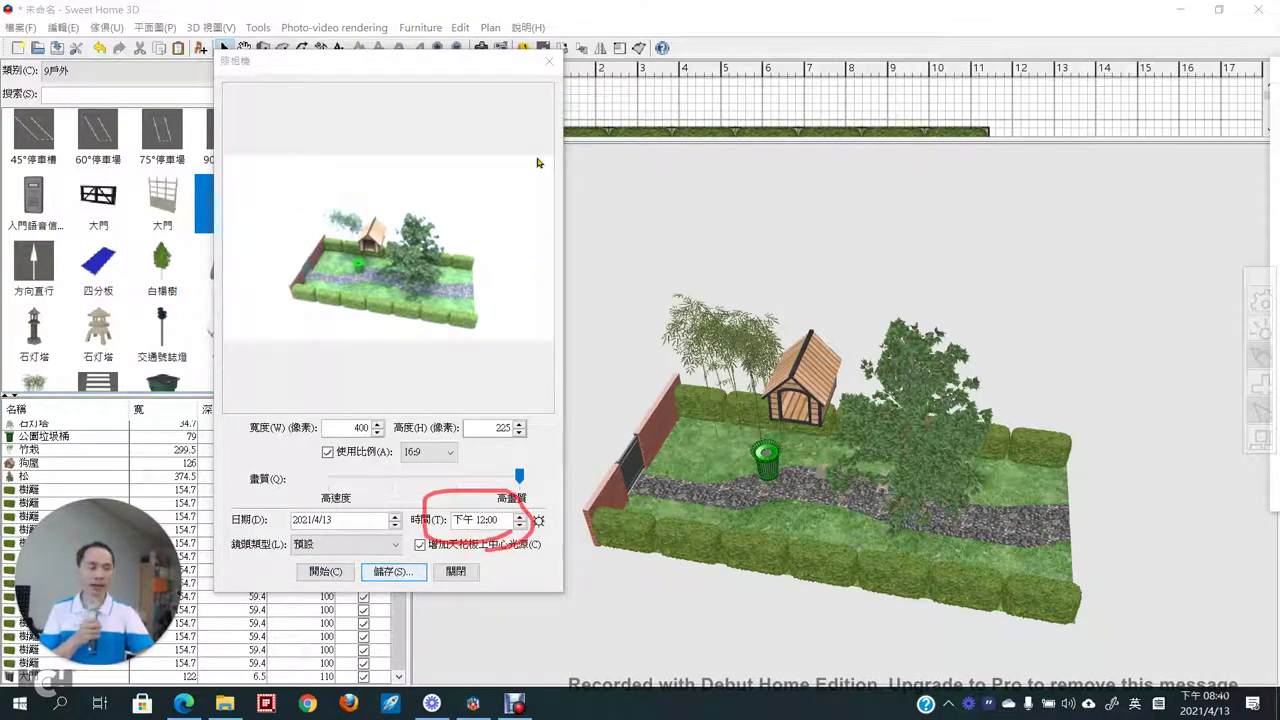
mouse_move(537, 162)
mouse_down()
mouse_move(477, 234)
mouse_move(474, 215)
mouse_move(557, 246)
mouse_up()
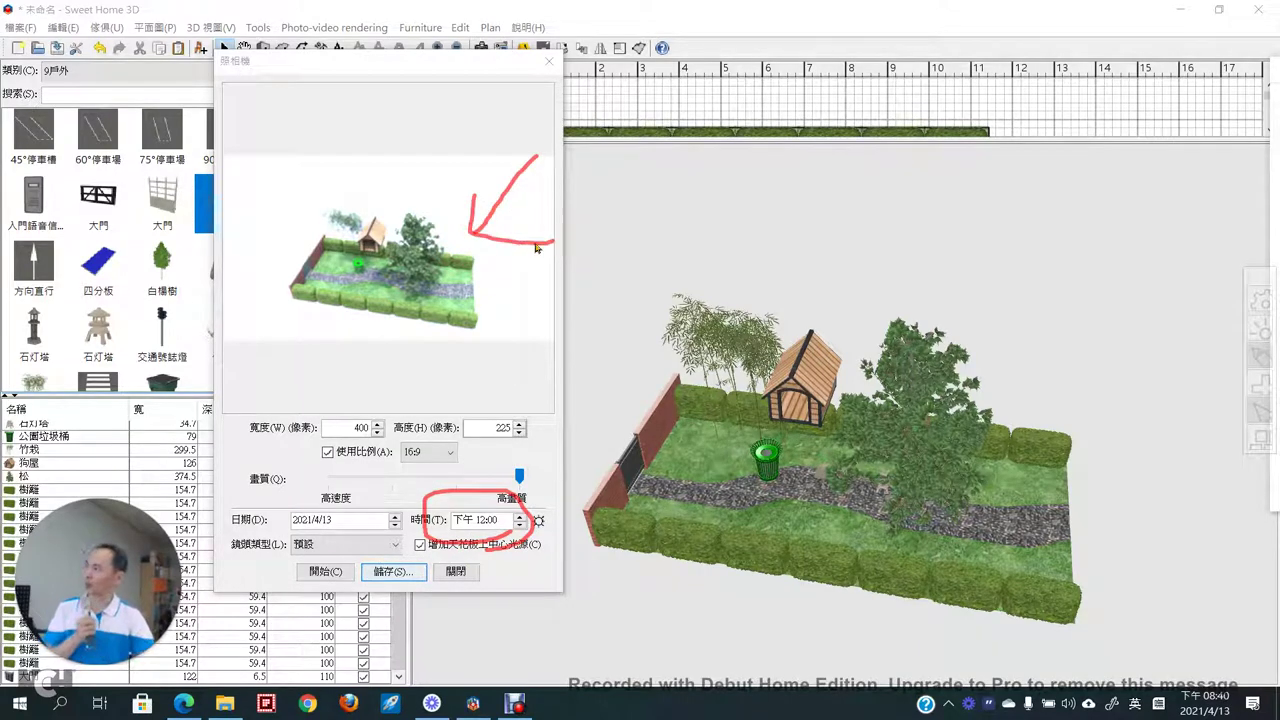
mouse_move(335, 358)
mouse_down()
mouse_move(294, 172)
mouse_move(477, 189)
mouse_move(554, 312)
mouse_move(529, 393)
mouse_move(308, 428)
mouse_up()
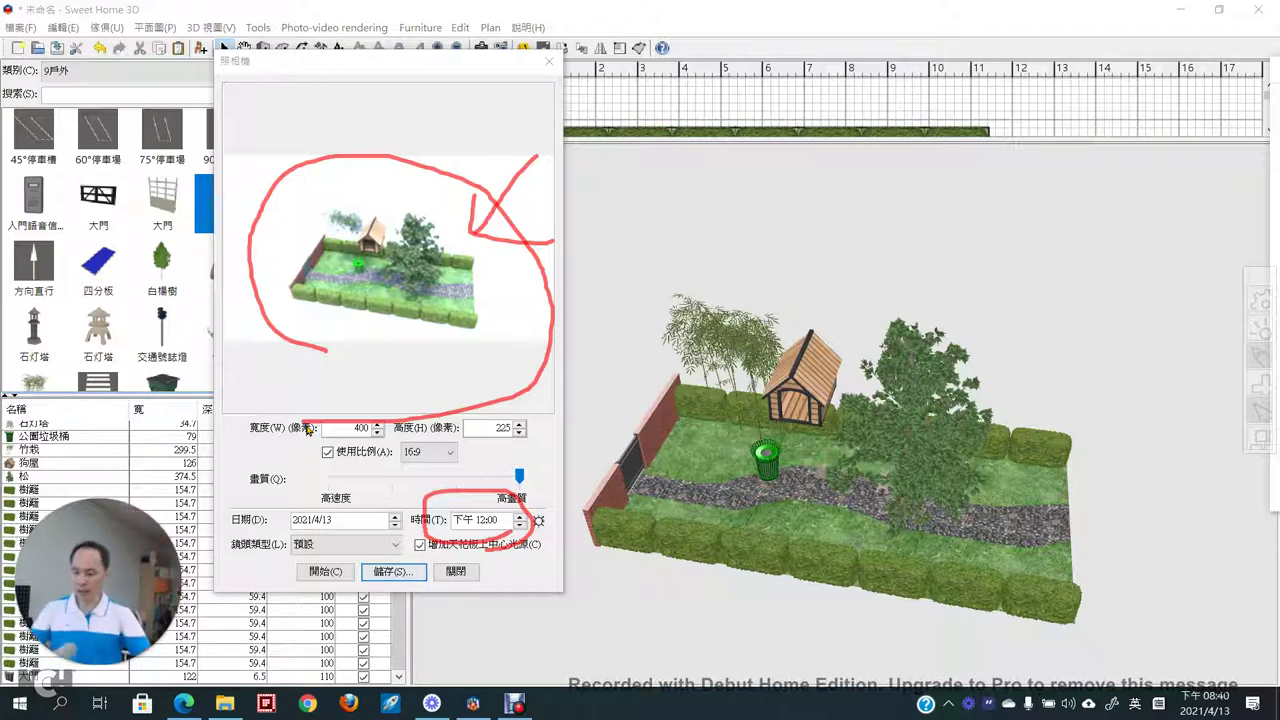
key(Escape)
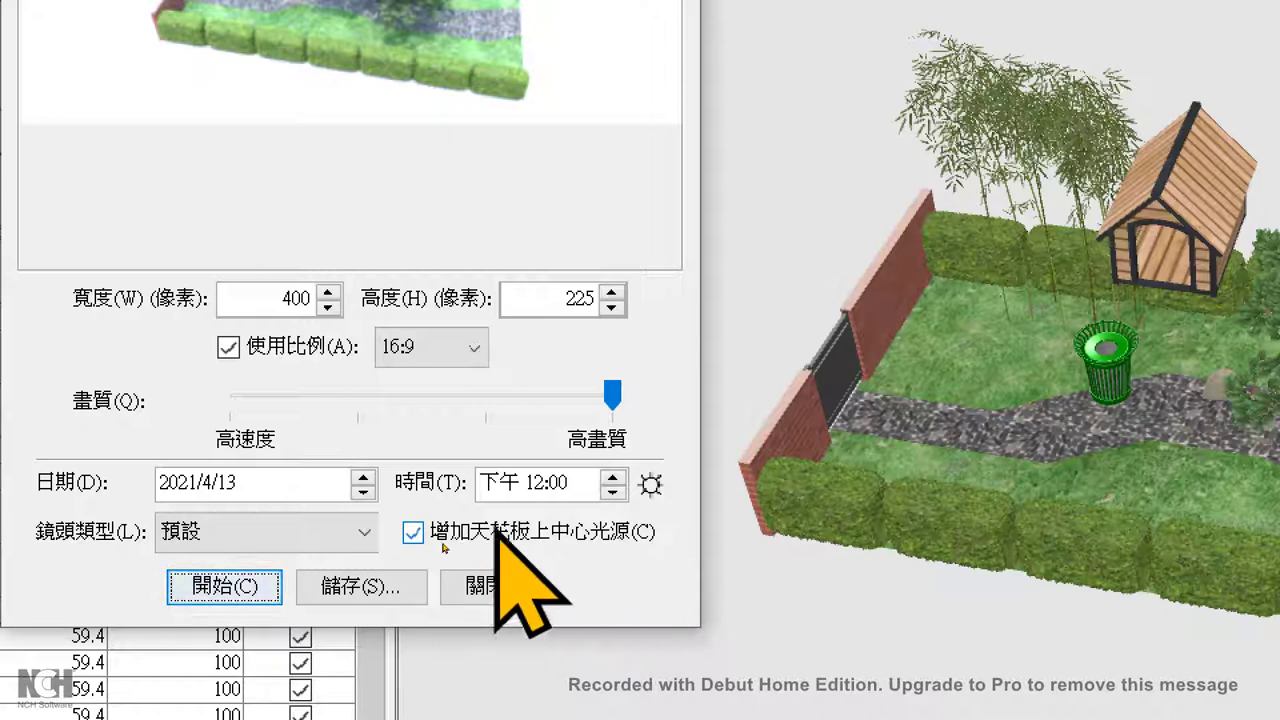
- Turn off the added ceiling light sources and switch the photo's time to 上午 12:00 (12:00 AM)
click(413, 532)
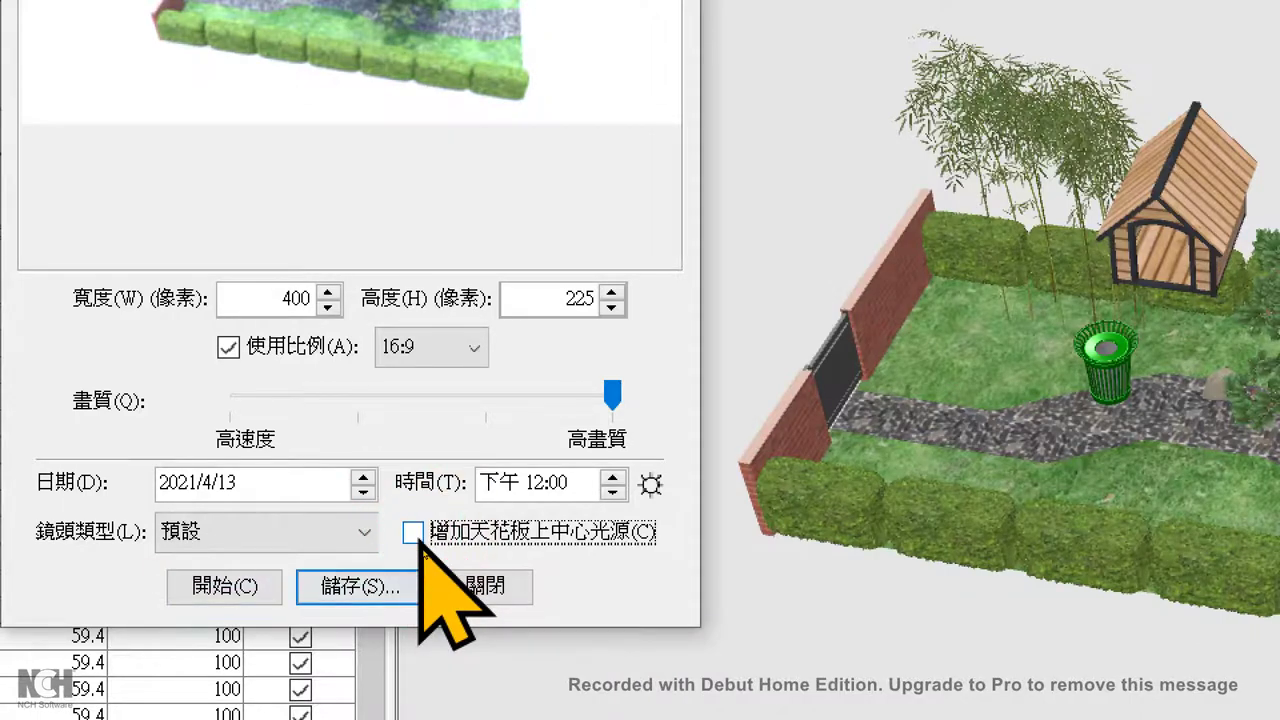
click(536, 476)
click(500, 478)
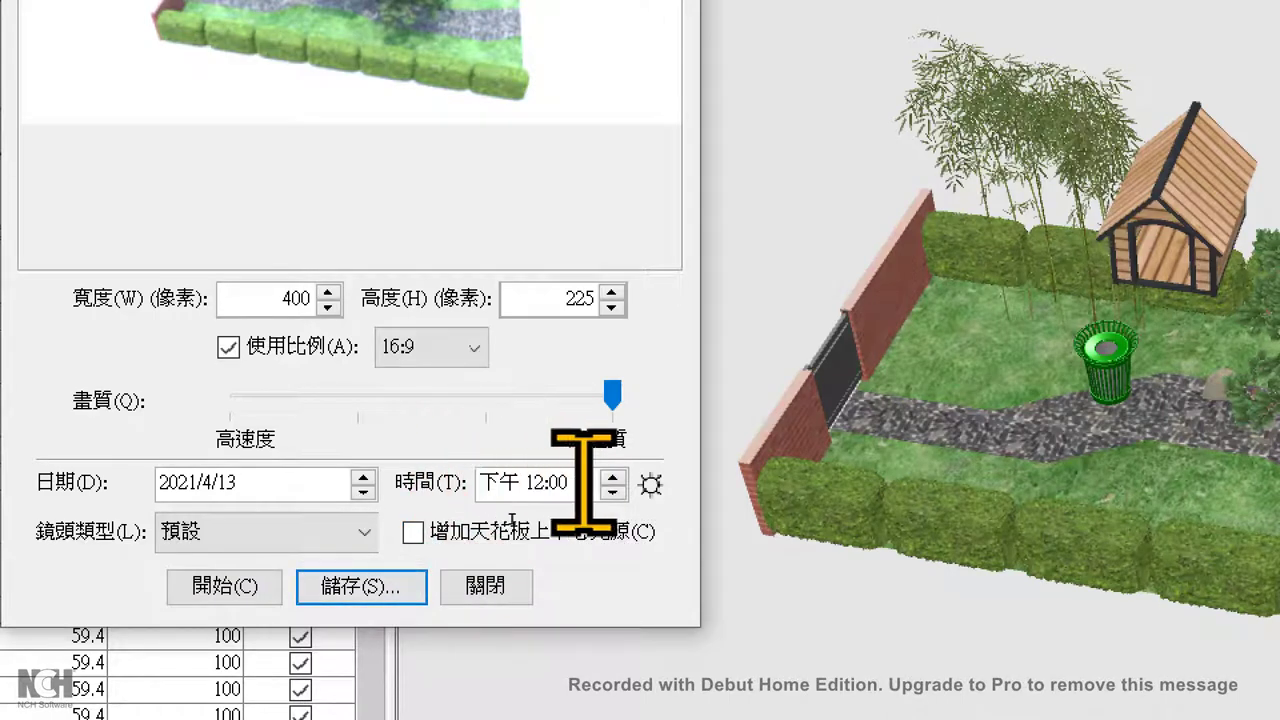
click(612, 478)
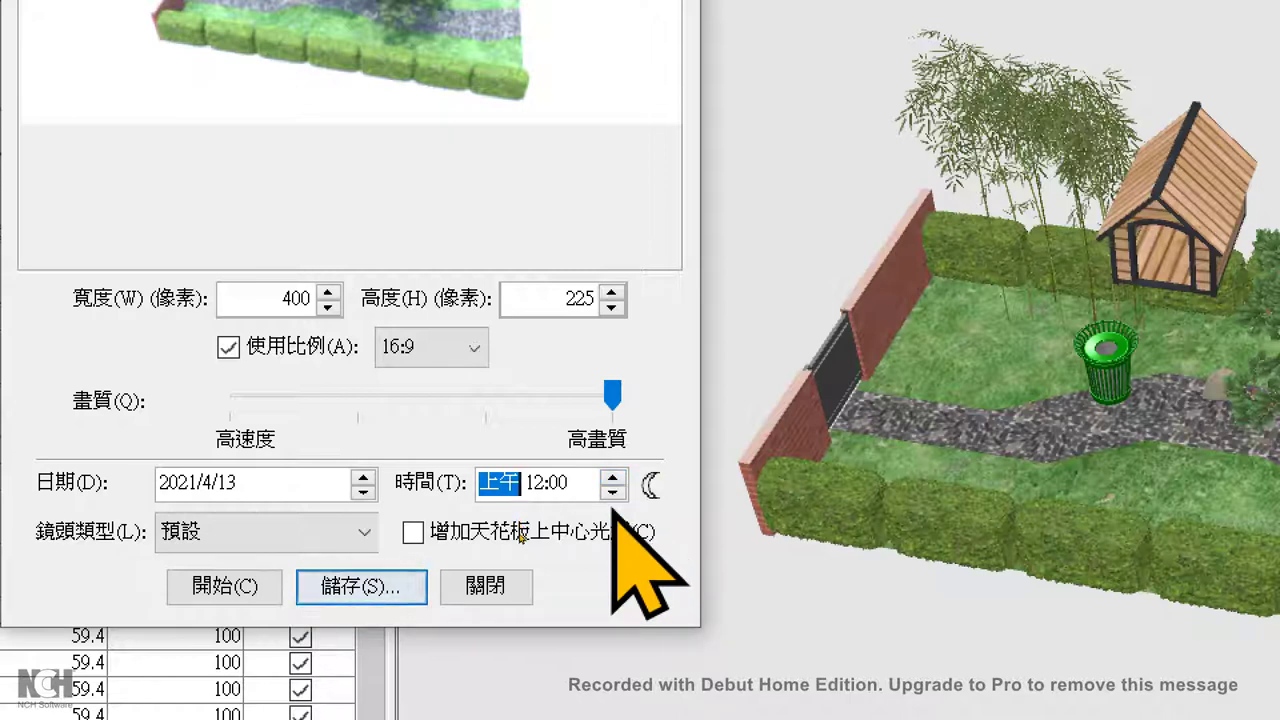
- Switch the photo's time to 下午 12:00 and back to 上午 12:00 to compare day and night
click(543, 483)
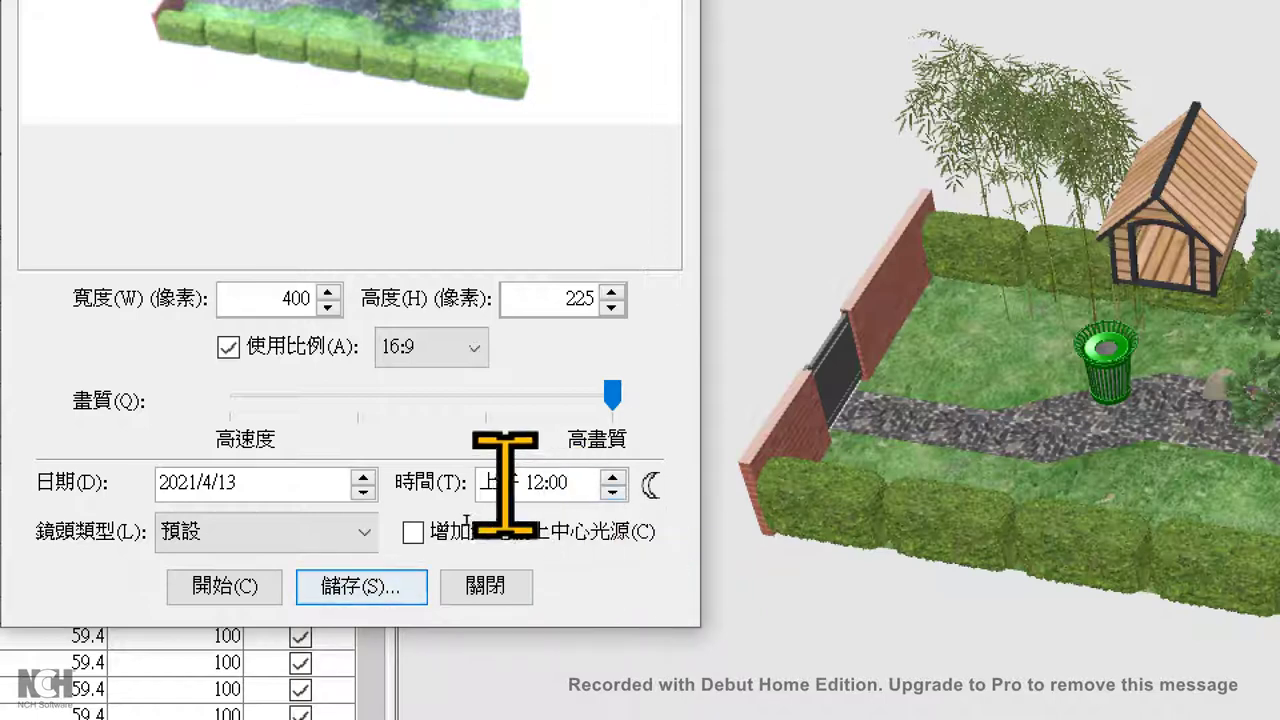
click(611, 490)
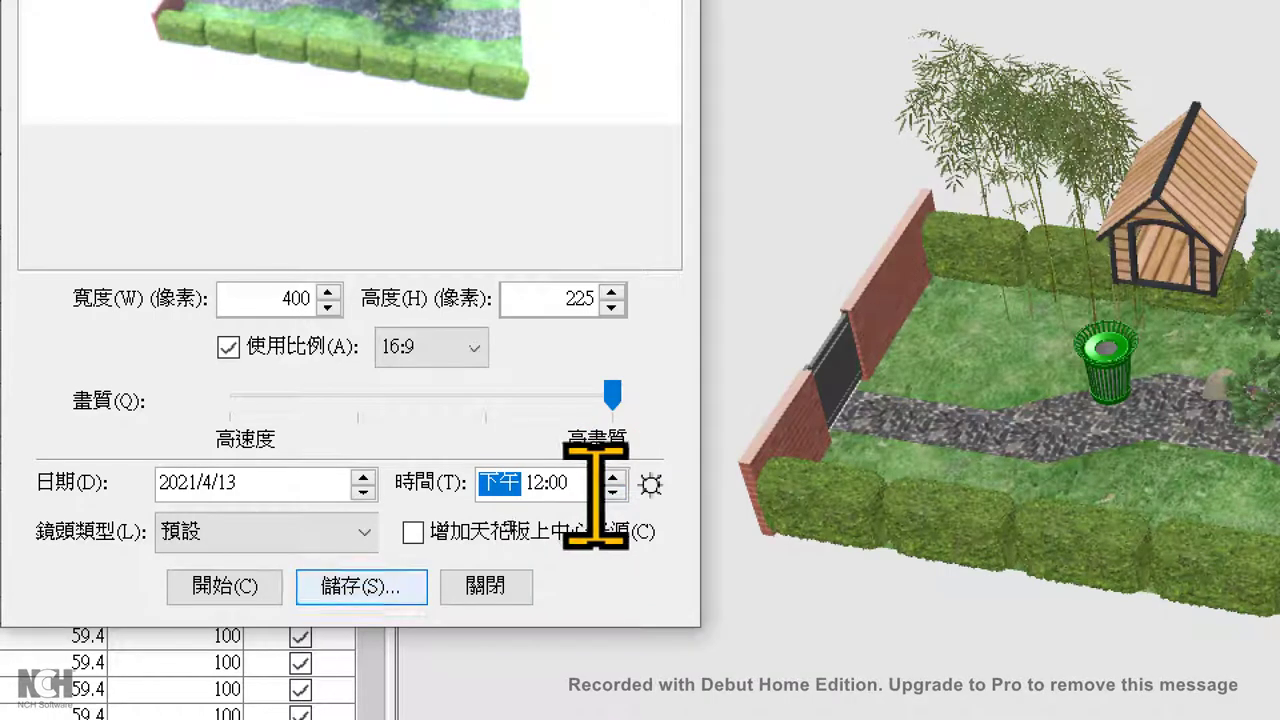
click(541, 483)
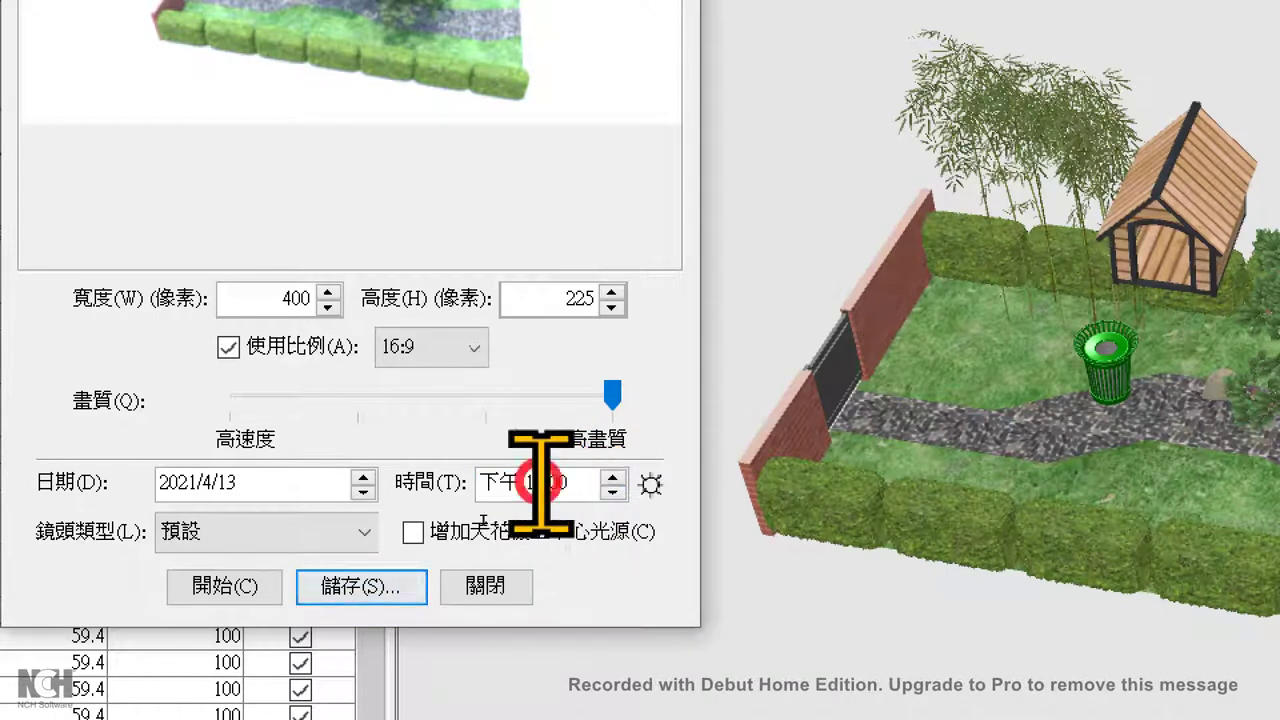
click(612, 479)
click(612, 479)
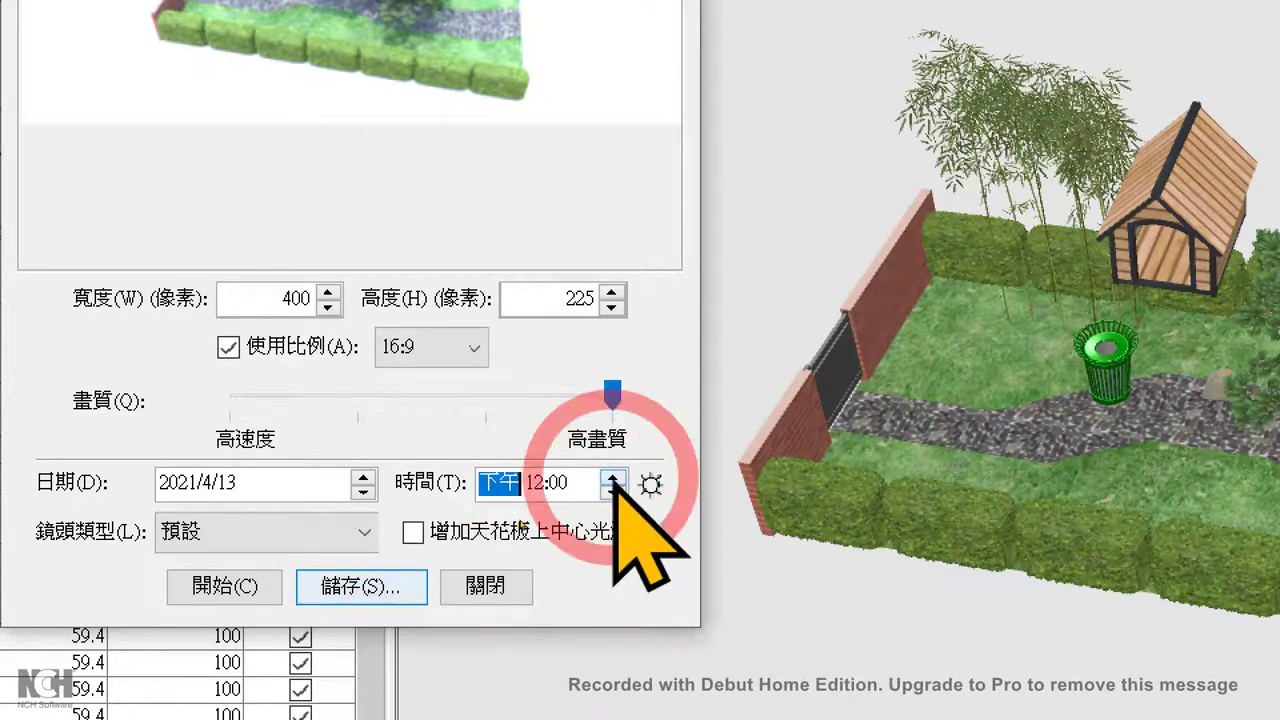
click(612, 479)
- Set the photo's time to 上午 8:00 (8:00 AM)
click(540, 483)
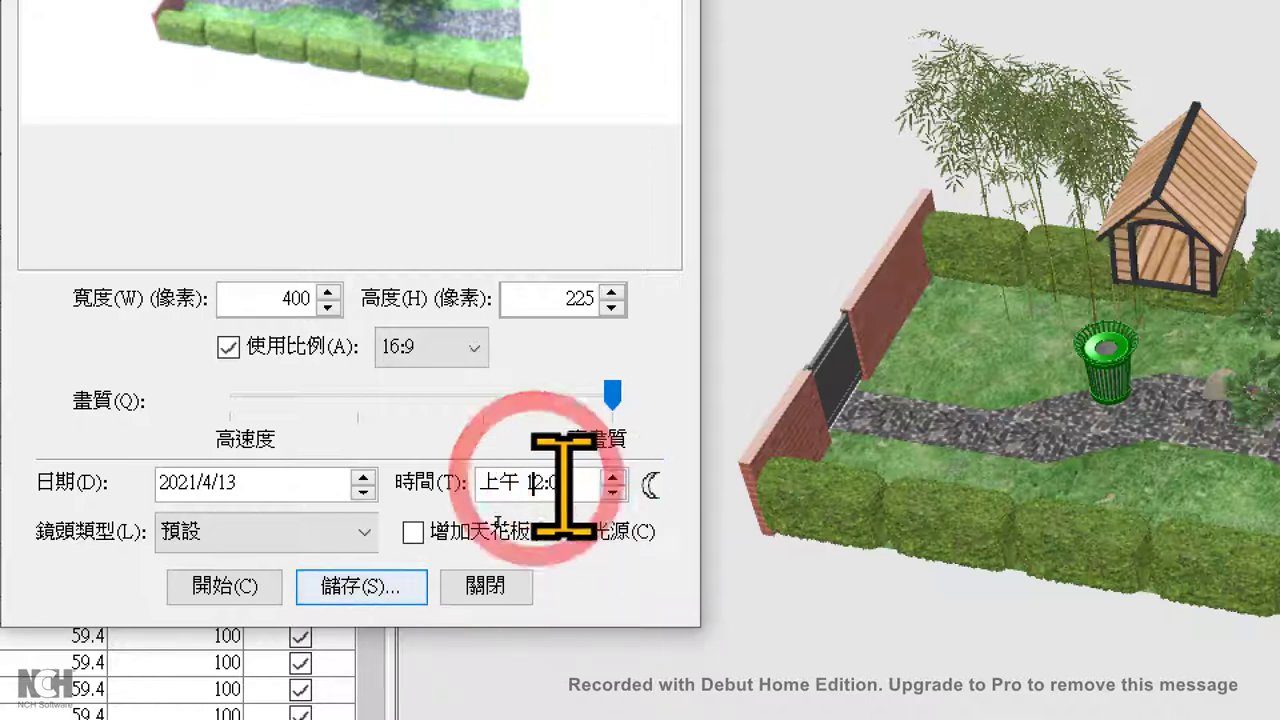
click(612, 477)
click(612, 477)
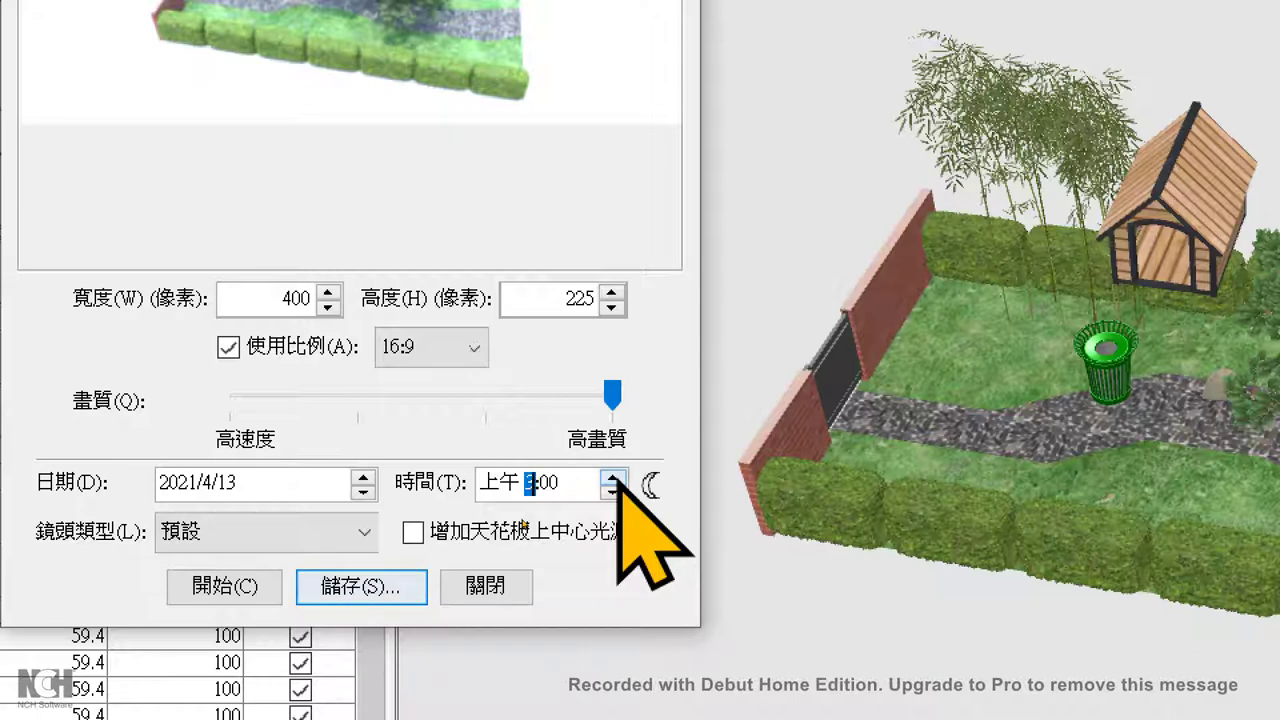
click(612, 477)
click(612, 477)
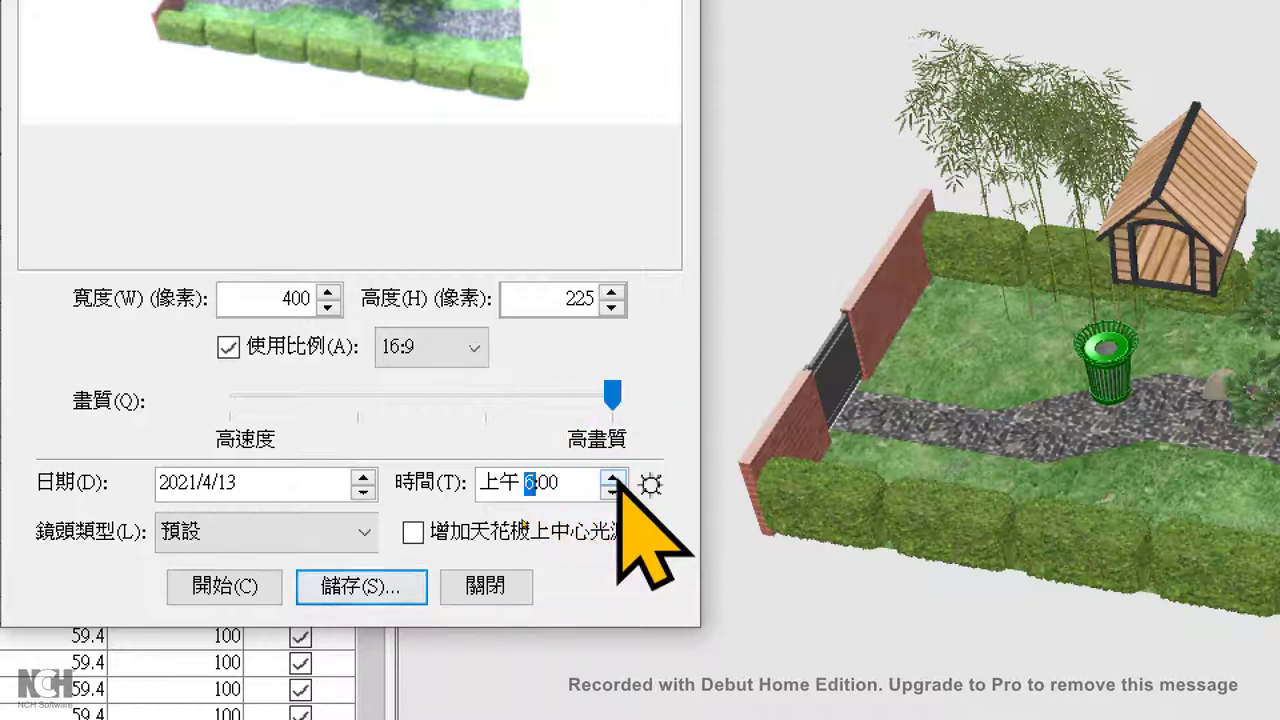
click(612, 477)
click(612, 477)
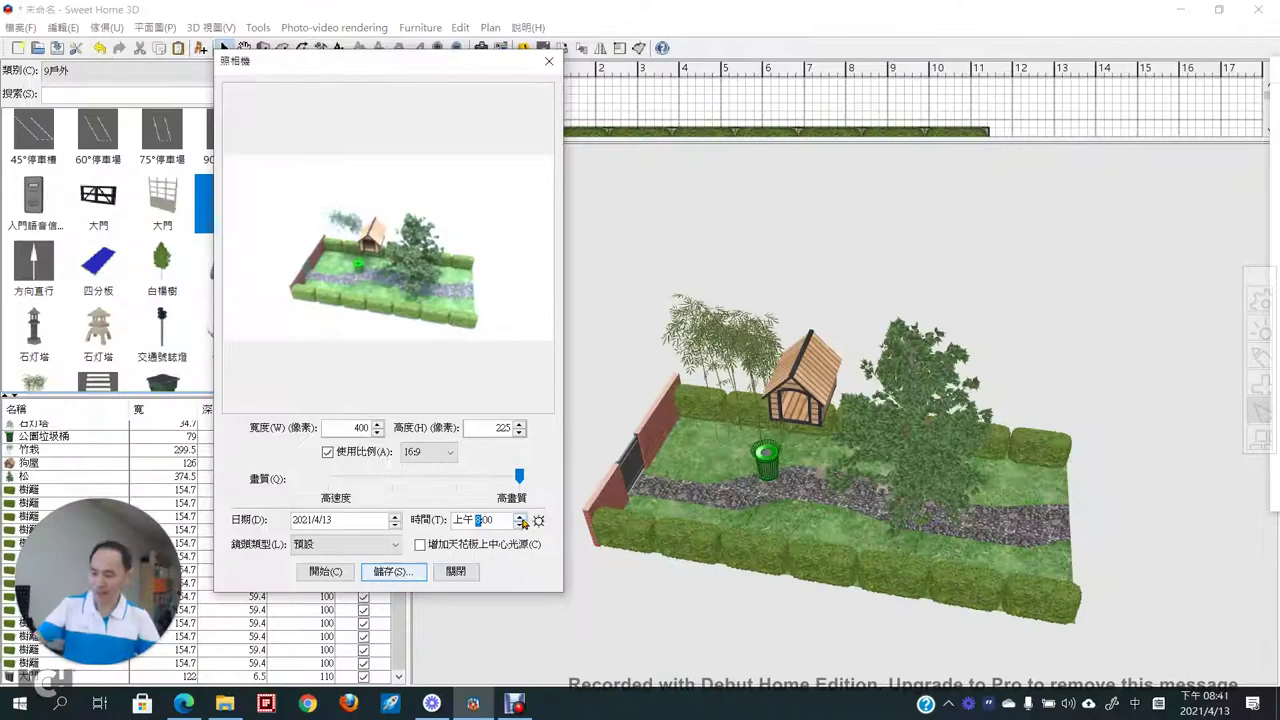
- Capture the existing noon render as a pinned screenshot and place it over the 3D view above the garden
key(F1)
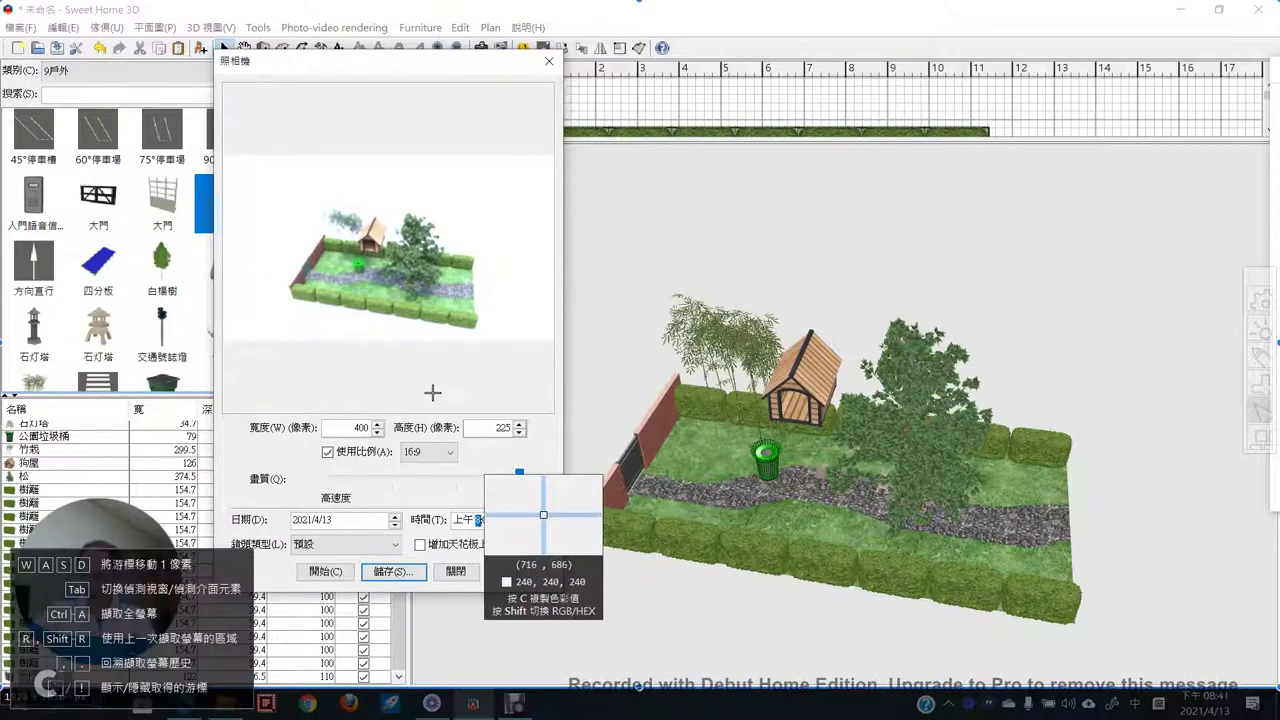
drag(248, 160, 537, 336)
click(472, 358)
drag(432, 291, 809, 277)
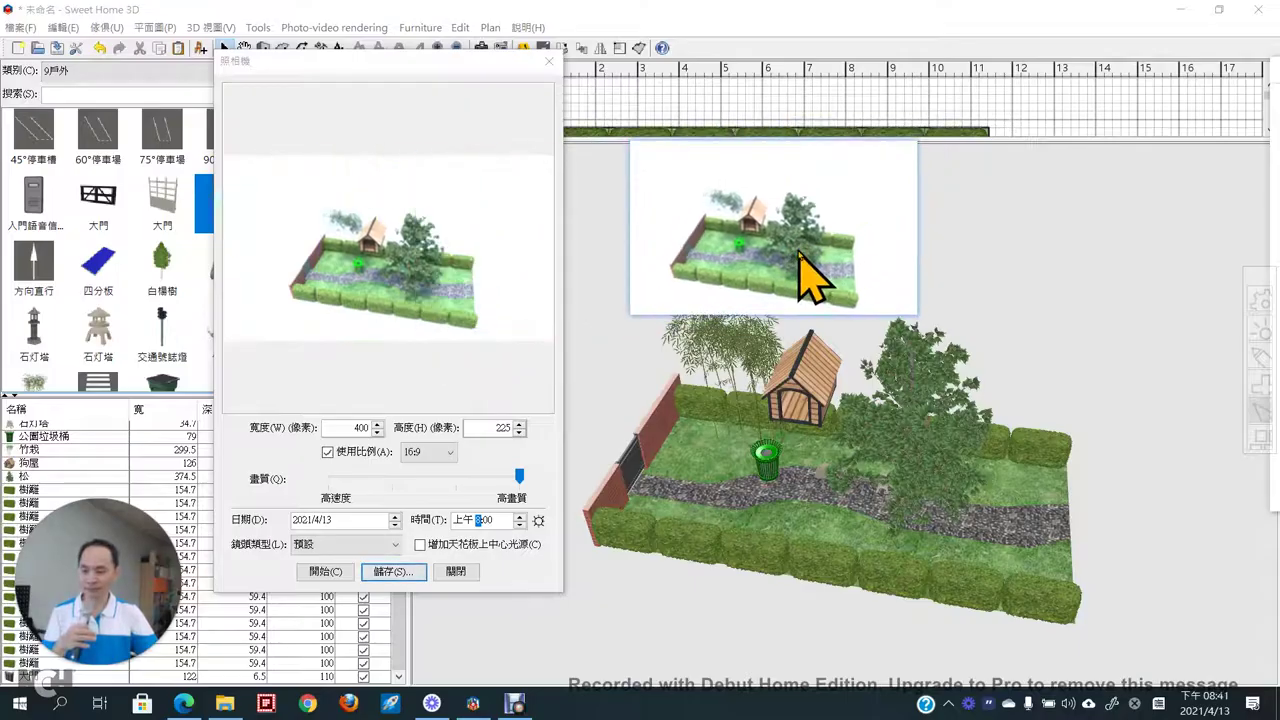
- Render the photo at 上午 8:00 and bring the pinned noon image beside it to compare the shadows
click(321, 571)
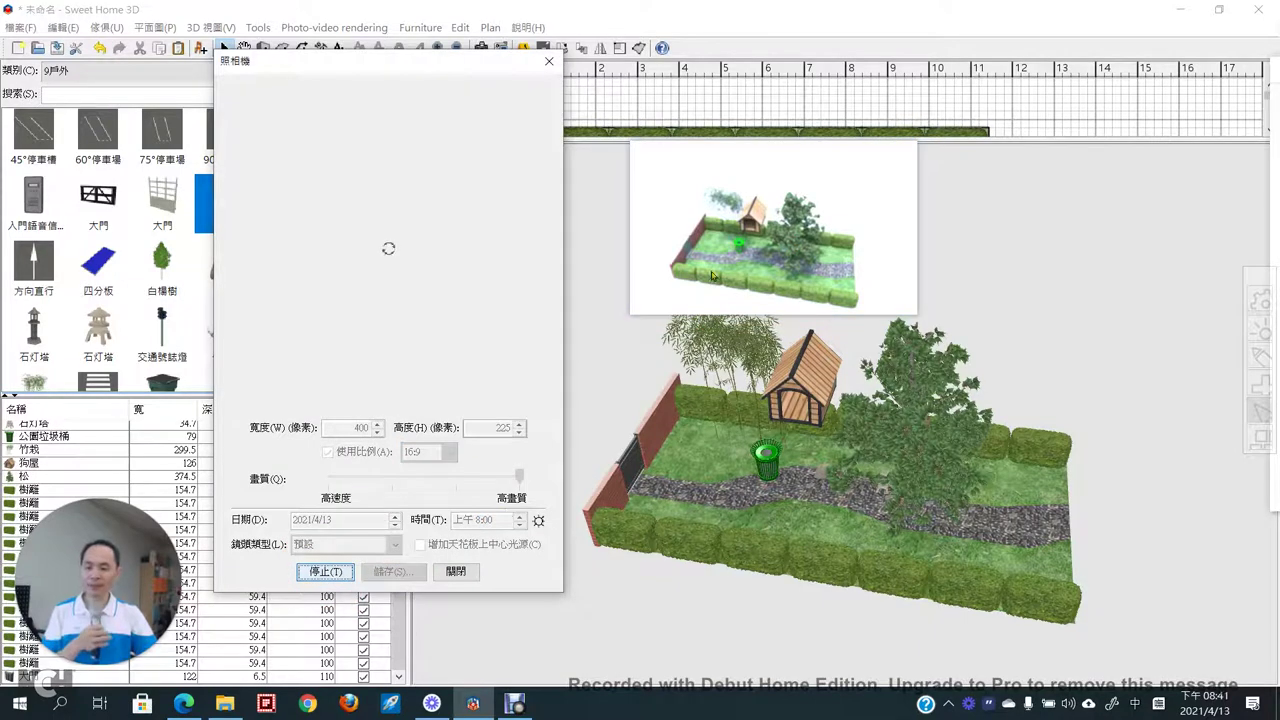
drag(722, 298, 649, 291)
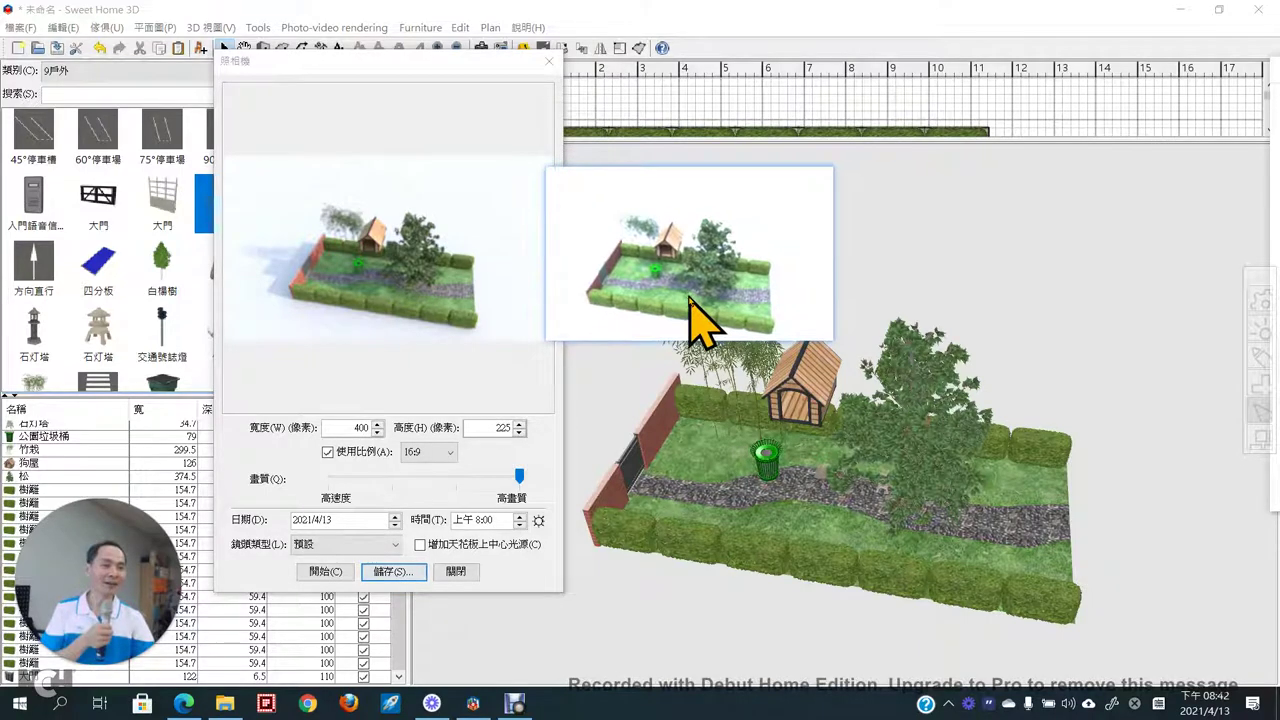
drag(689, 297, 671, 307)
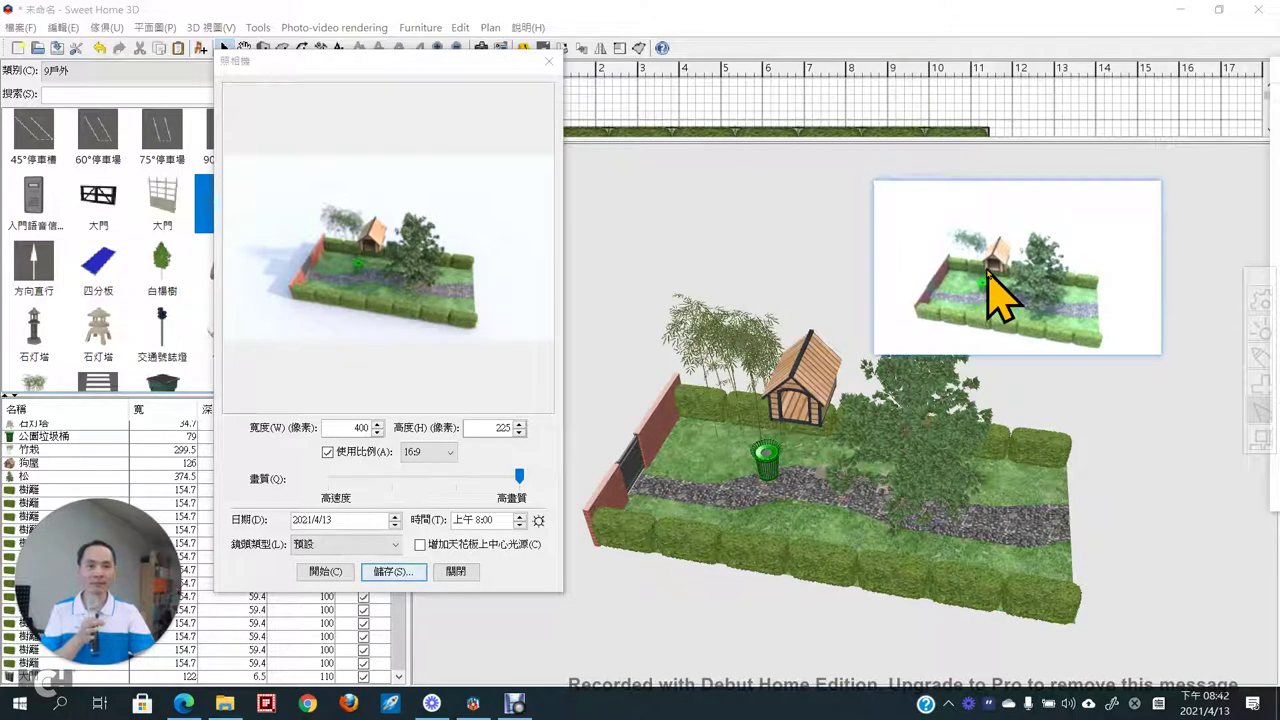
- Replace the pinned noon image with a pinned capture of the 上午 8:00 render, placed over the 3D view
right_click(987, 268)
click(1039, 463)
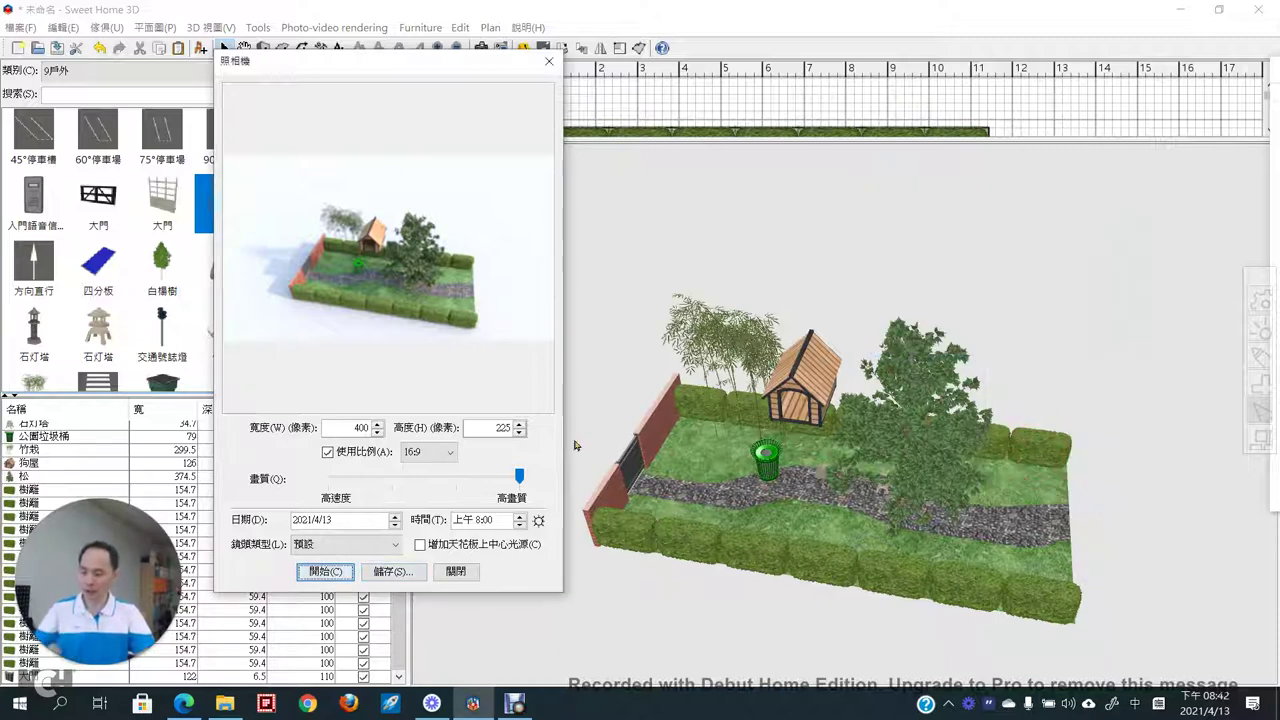
key(F1)
click(500, 333)
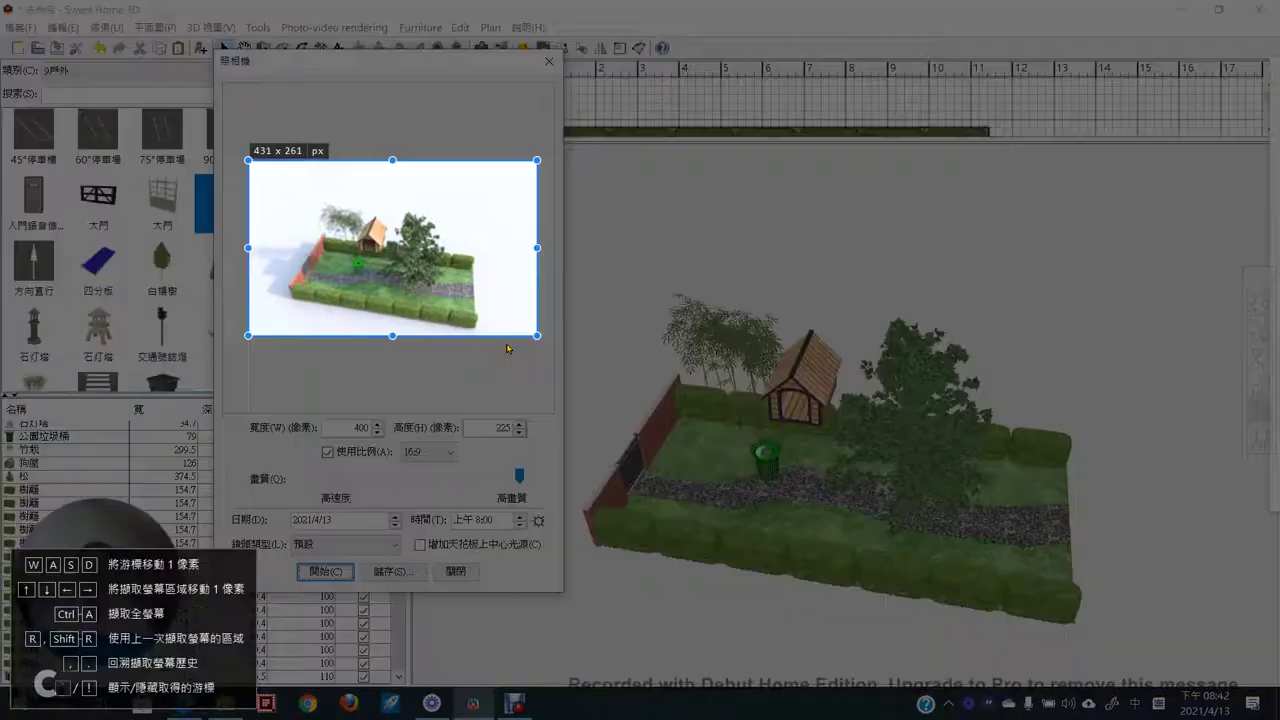
click(469, 355)
drag(425, 290, 1082, 294)
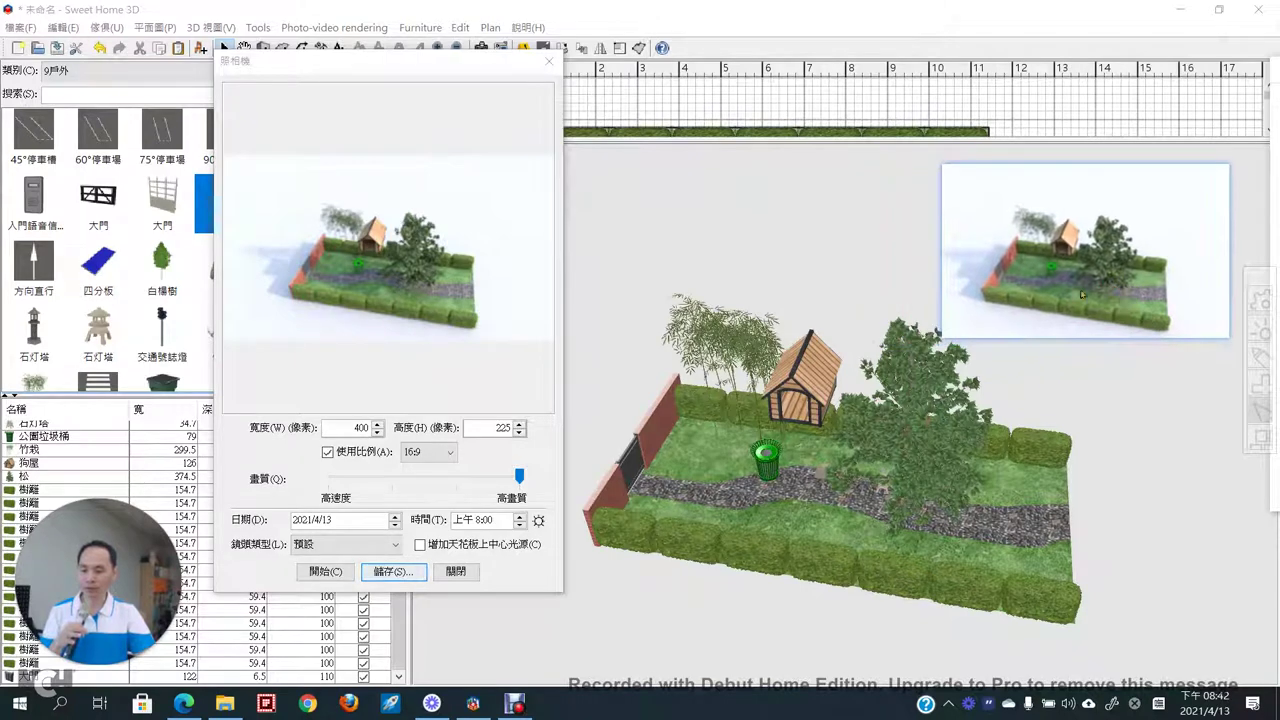
- Render the photo with the time set to 下午 8:00 (8:00 PM) and close the photo creation dialog
click(462, 519)
click(520, 525)
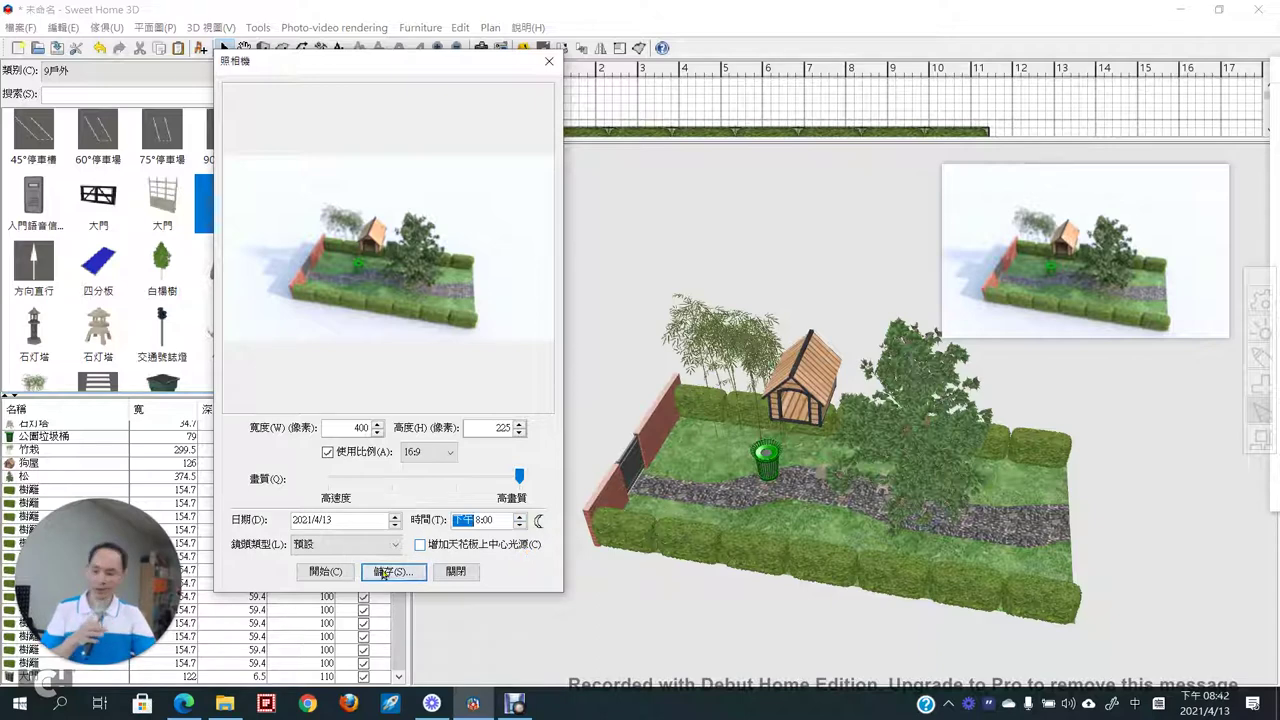
click(340, 577)
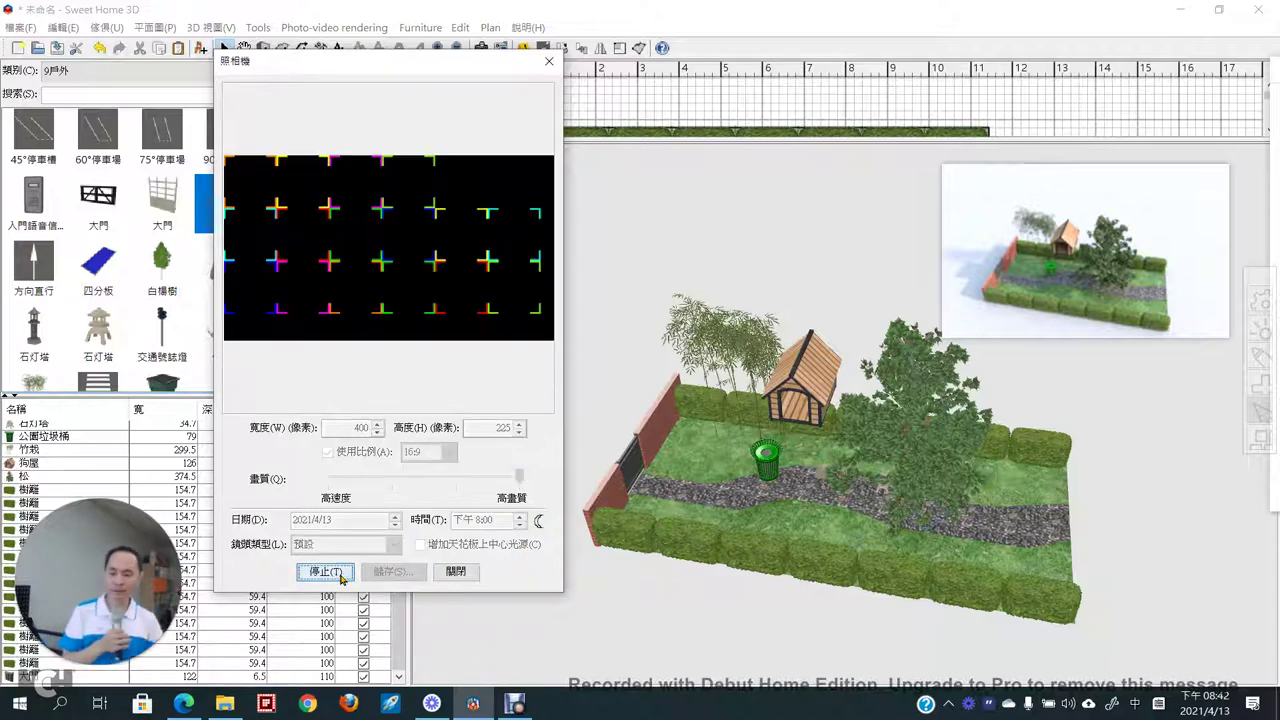
click(340, 575)
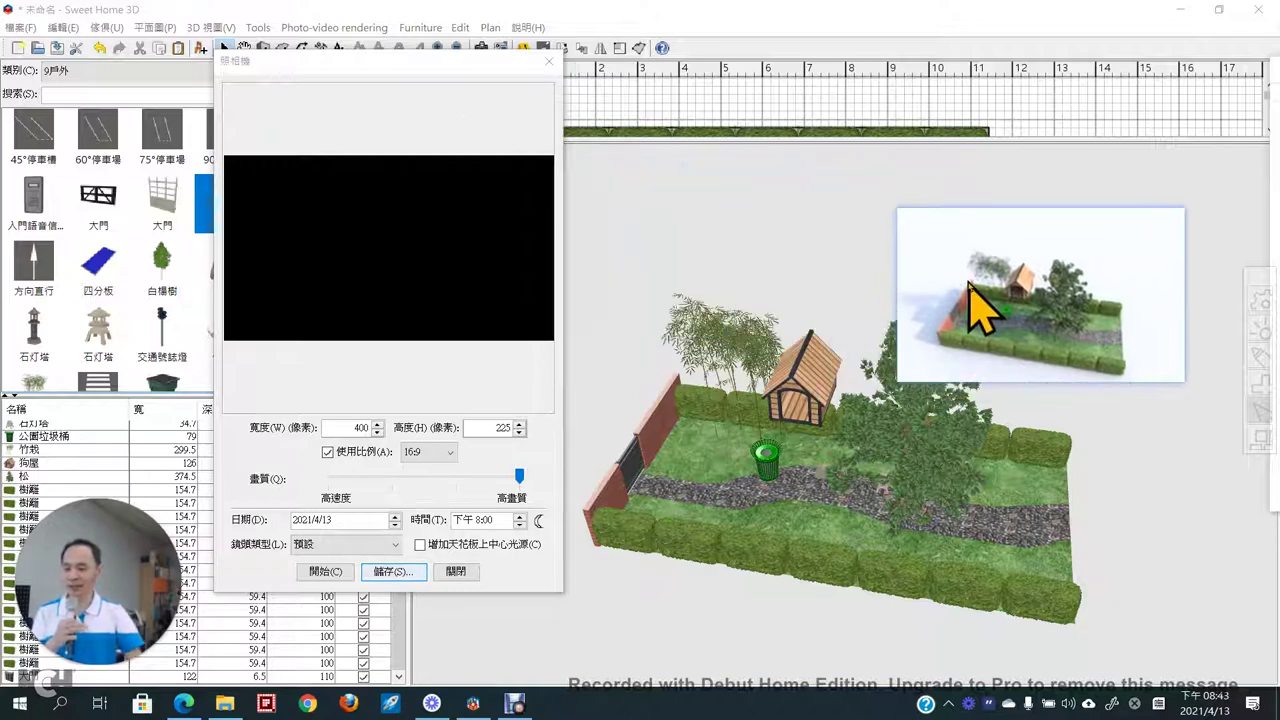
click(549, 61)
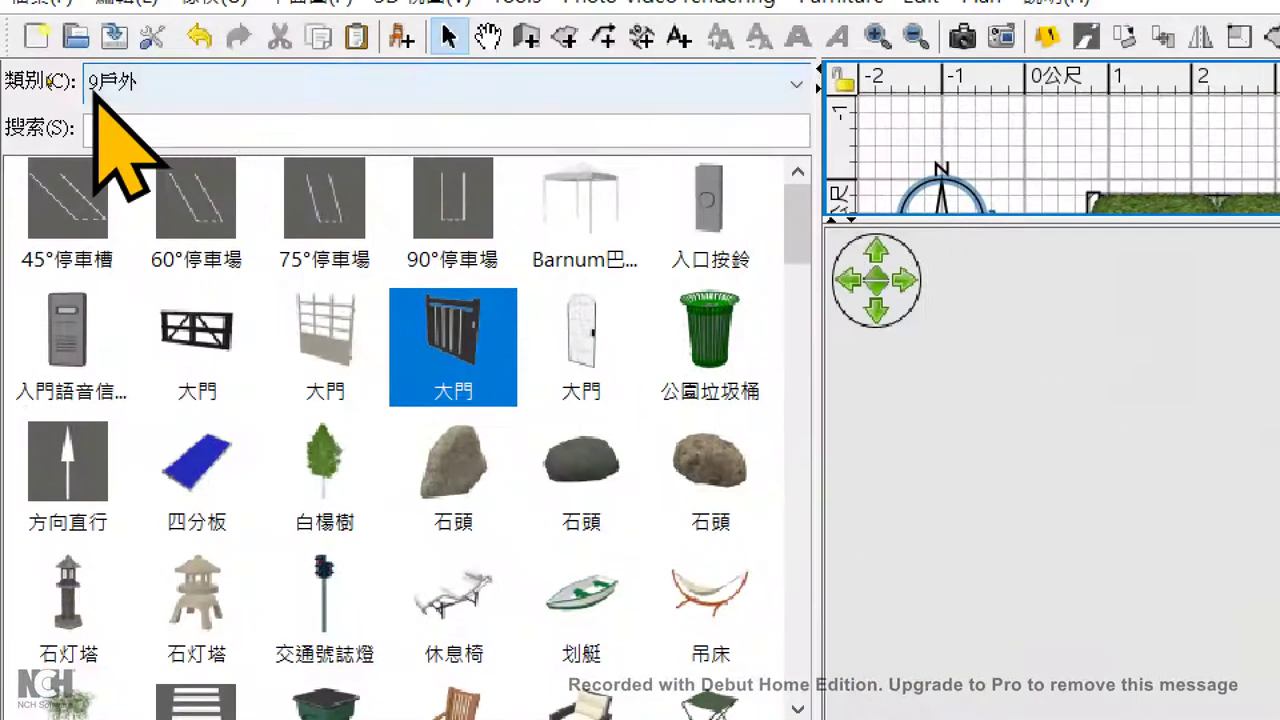
- Show the 1電燈及灯具 (lights and lamps) category in the furniture catalog
click(45, 73)
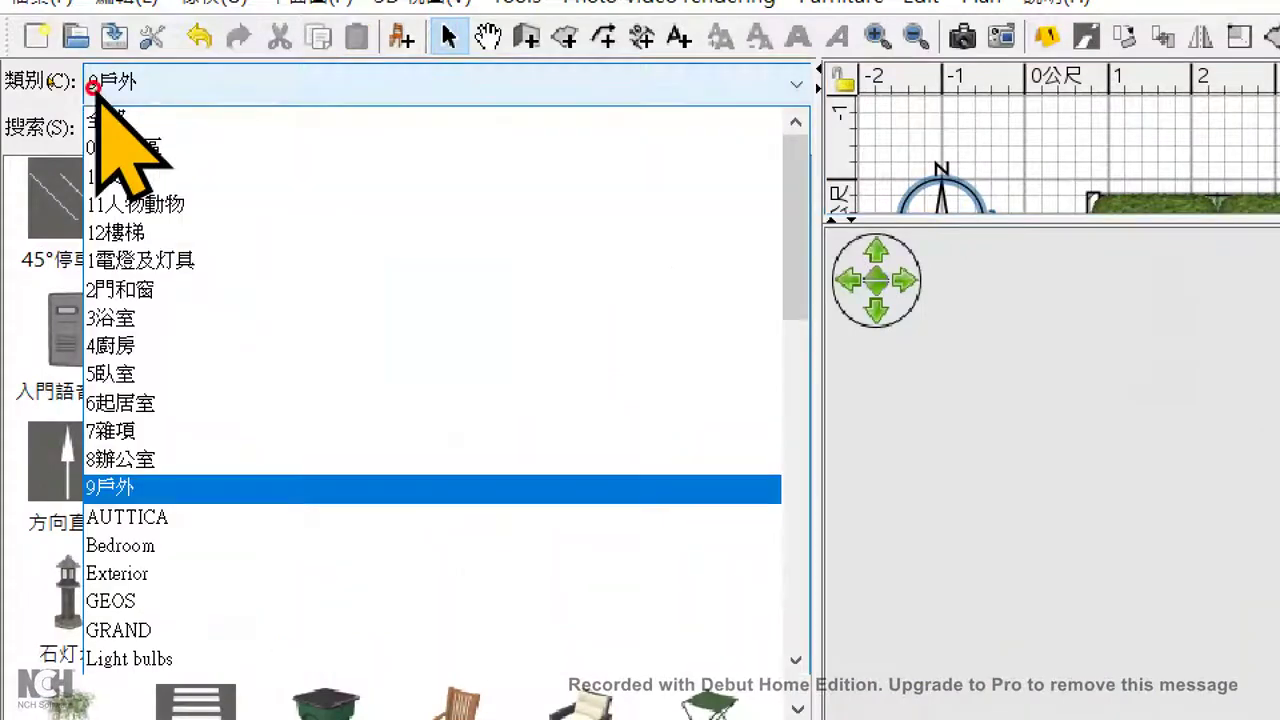
click(160, 262)
mouse_move(182, 263)
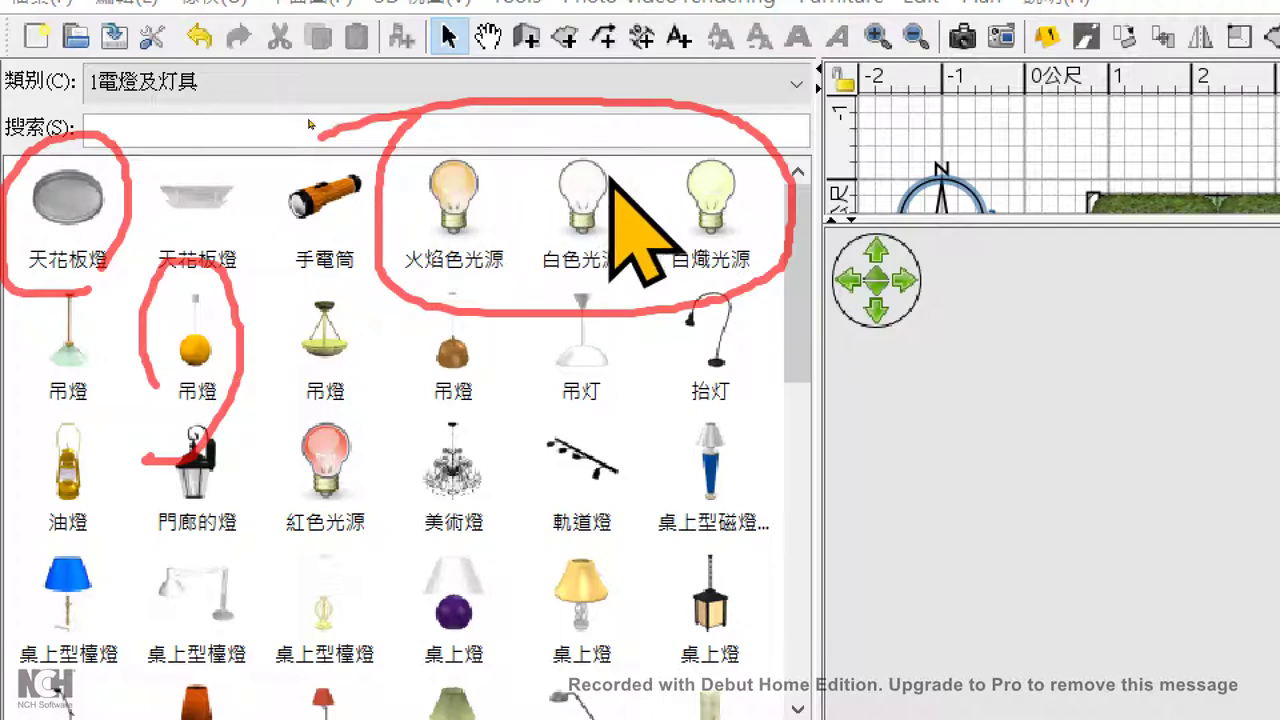
mouse_move(684, 148)
mouse_down()
mouse_move(705, 178)
mouse_move(792, 95)
mouse_up()
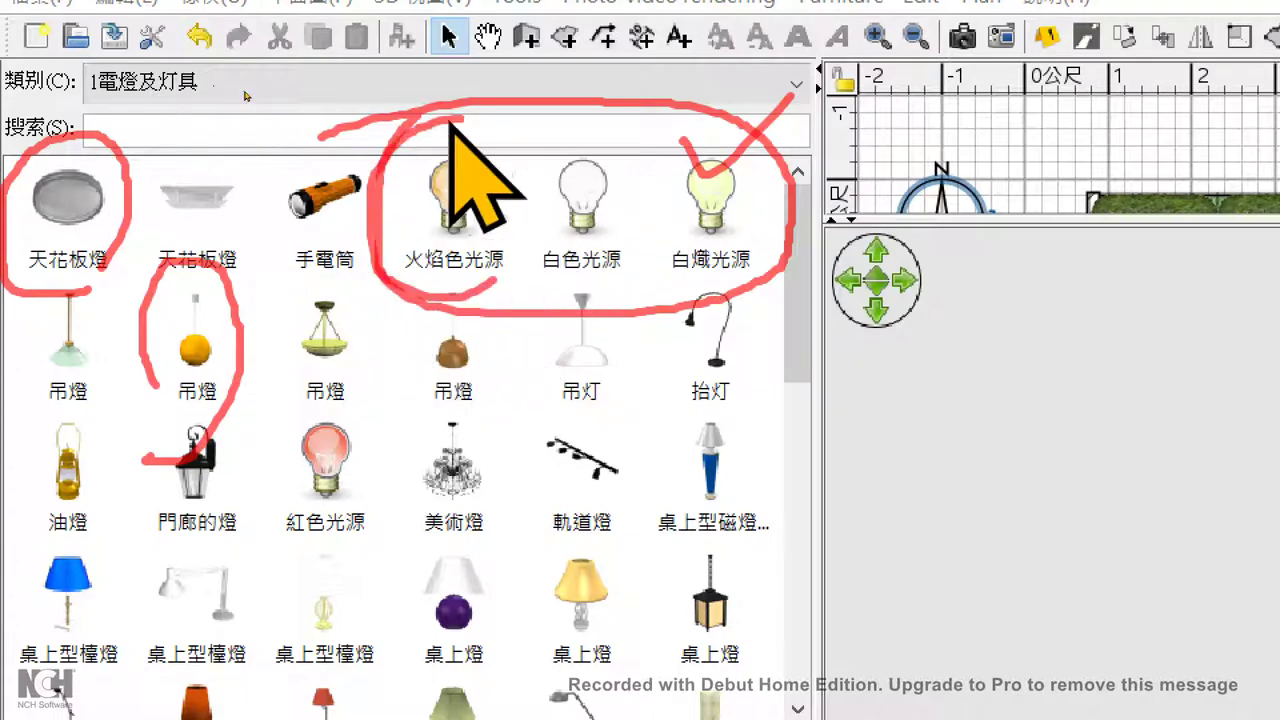
mouse_move(457, 120)
mouse_down()
mouse_move(528, 213)
mouse_move(490, 280)
mouse_up()
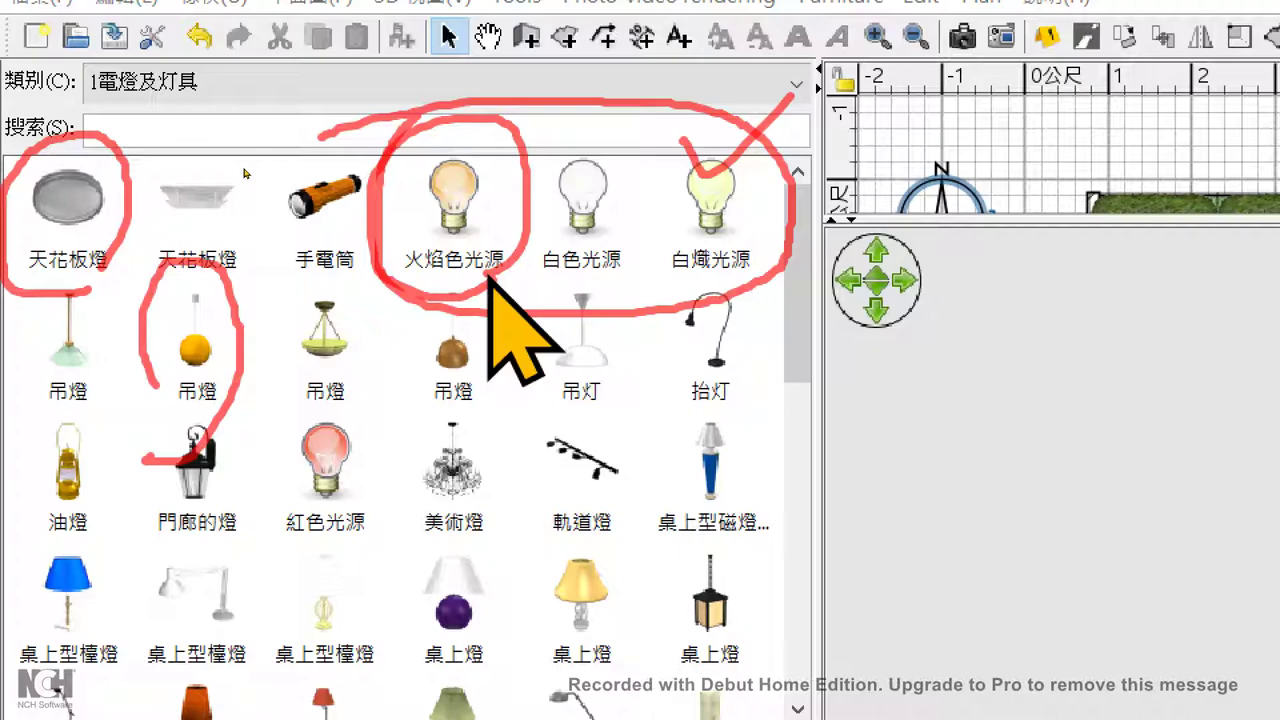
key(e)
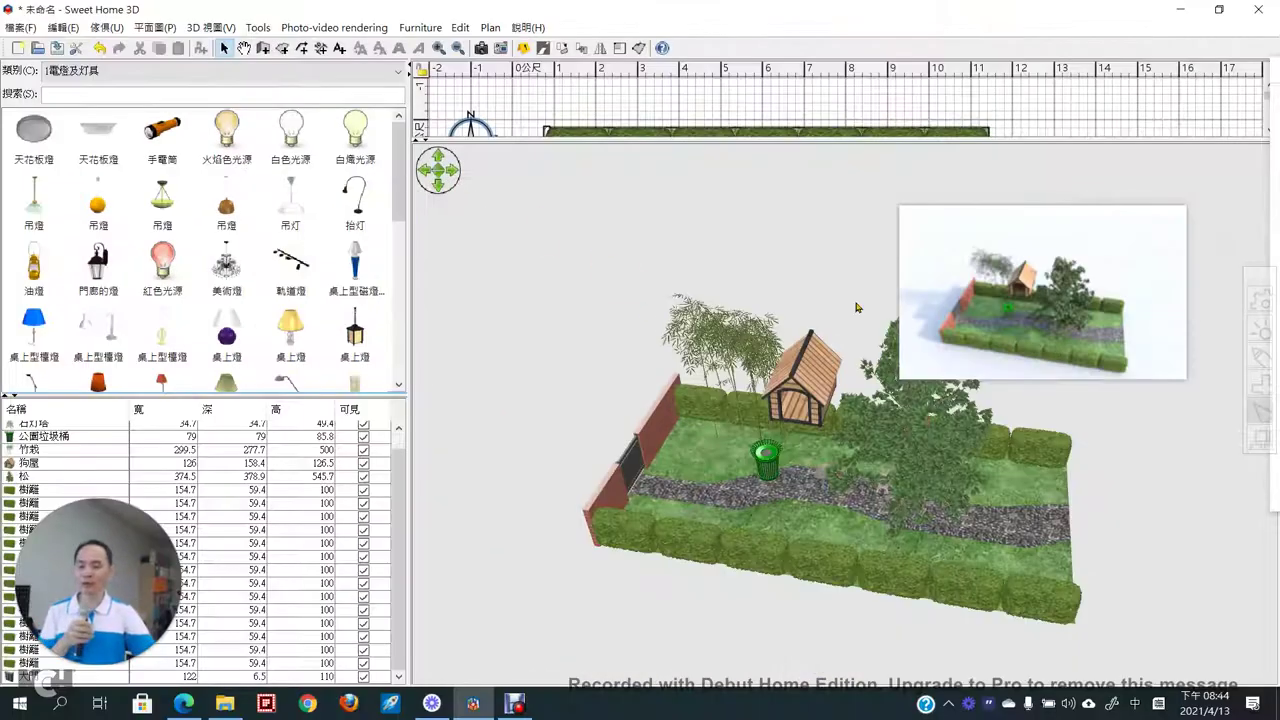
- Place a 路燈 (street lamp) from the lamps category on the plan at the garden's northwest corner, beside the hedge
drag(1030, 298, 1092, 228)
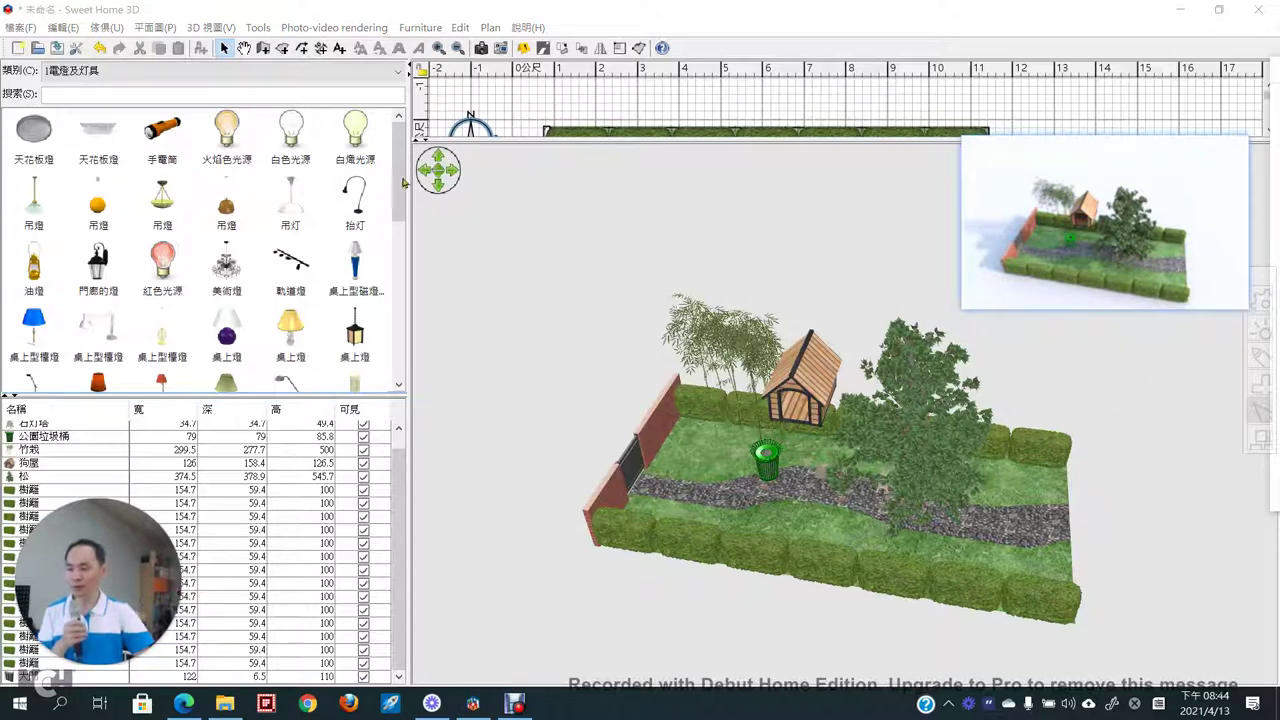
drag(400, 182, 399, 291)
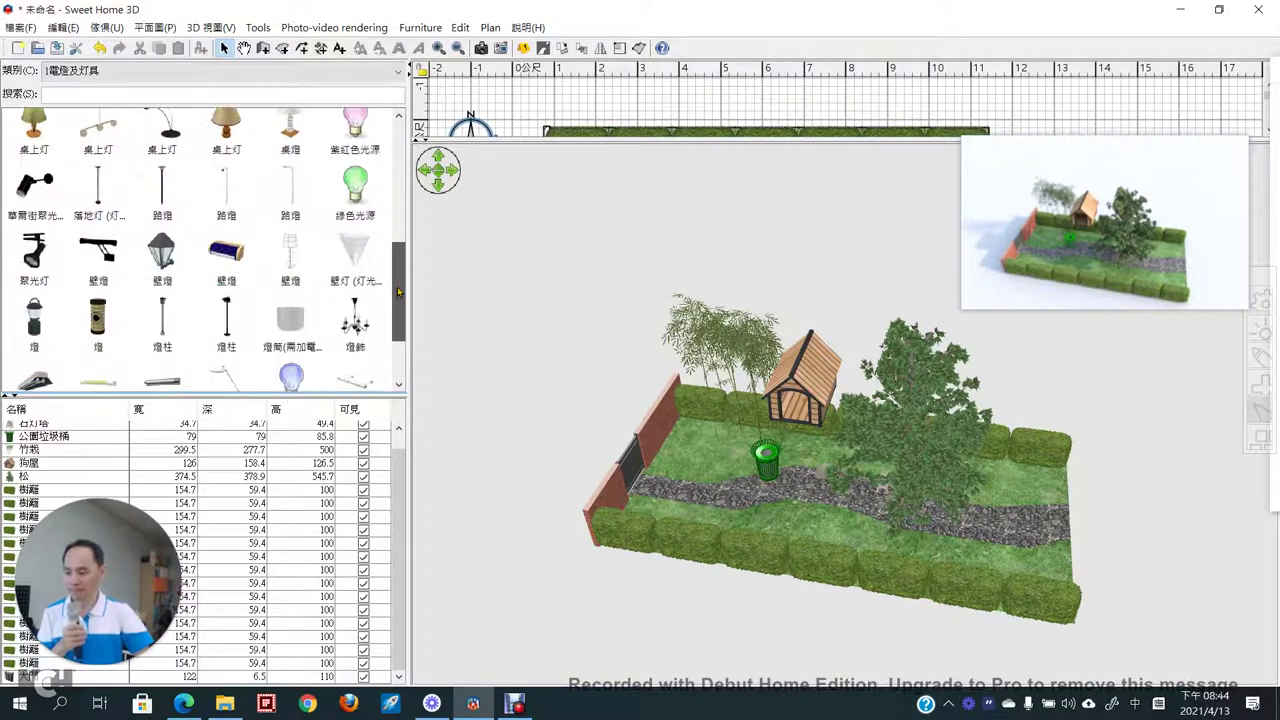
click(399, 291)
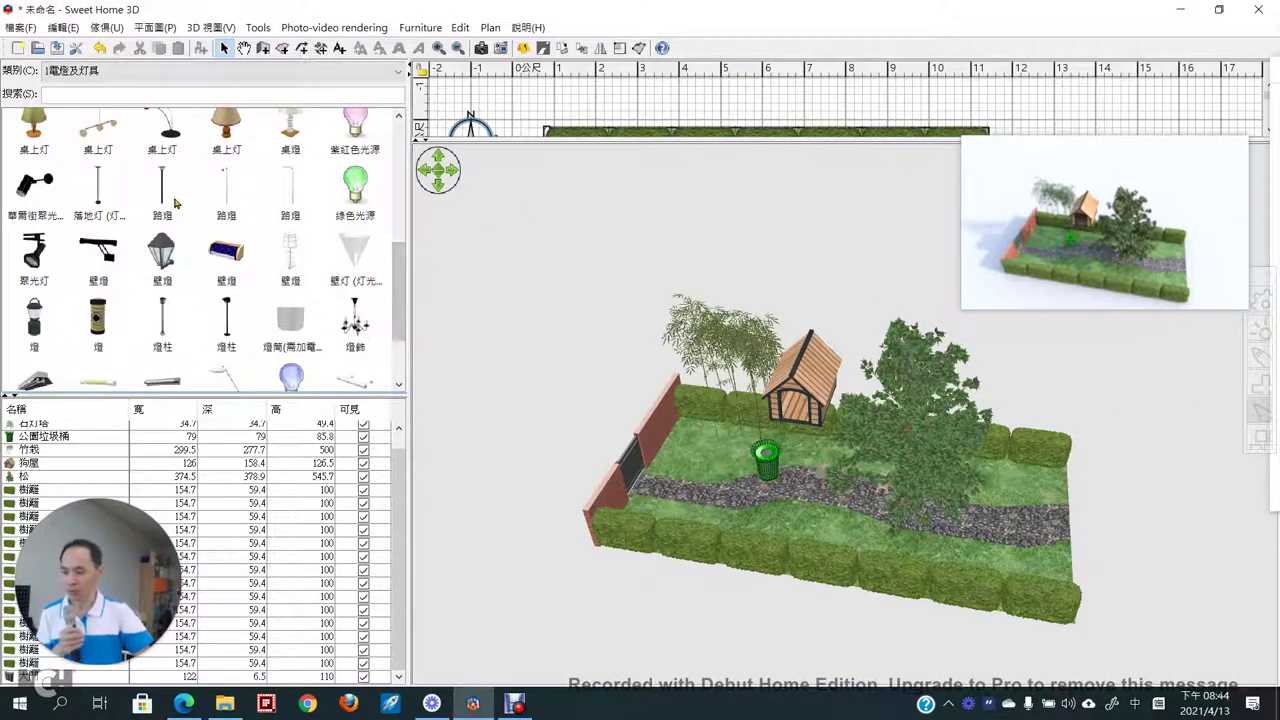
drag(176, 203, 679, 376)
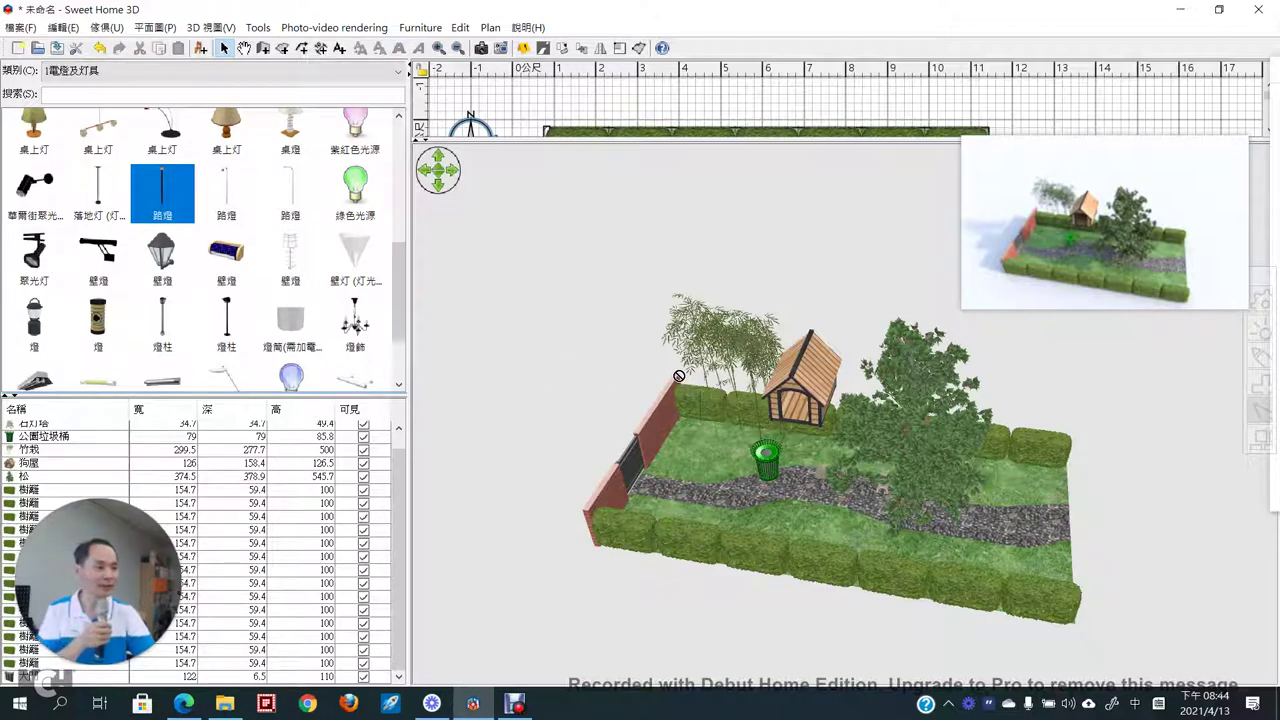
drag(679, 376, 686, 344)
drag(702, 138, 703, 300)
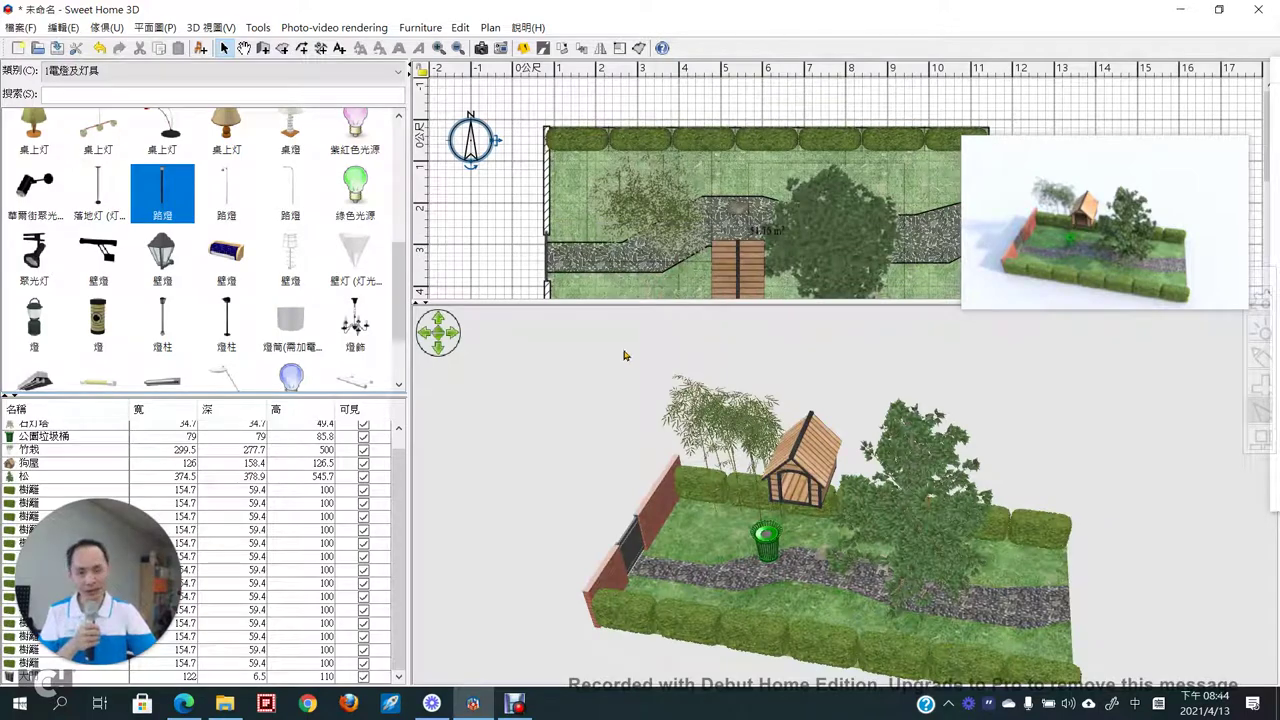
drag(178, 203, 577, 147)
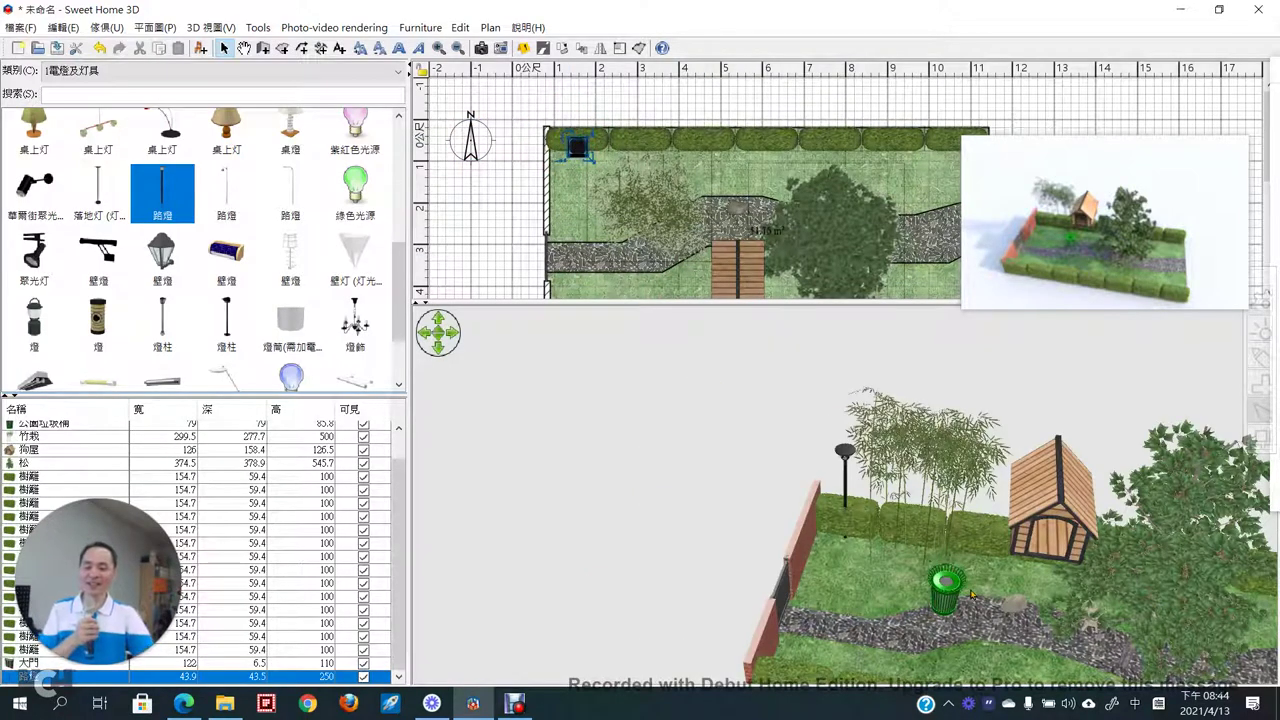
- Render the 下午 8:00 photo with the street lamp in place, compare it with the pinned daytime image, and close that image
click(481, 48)
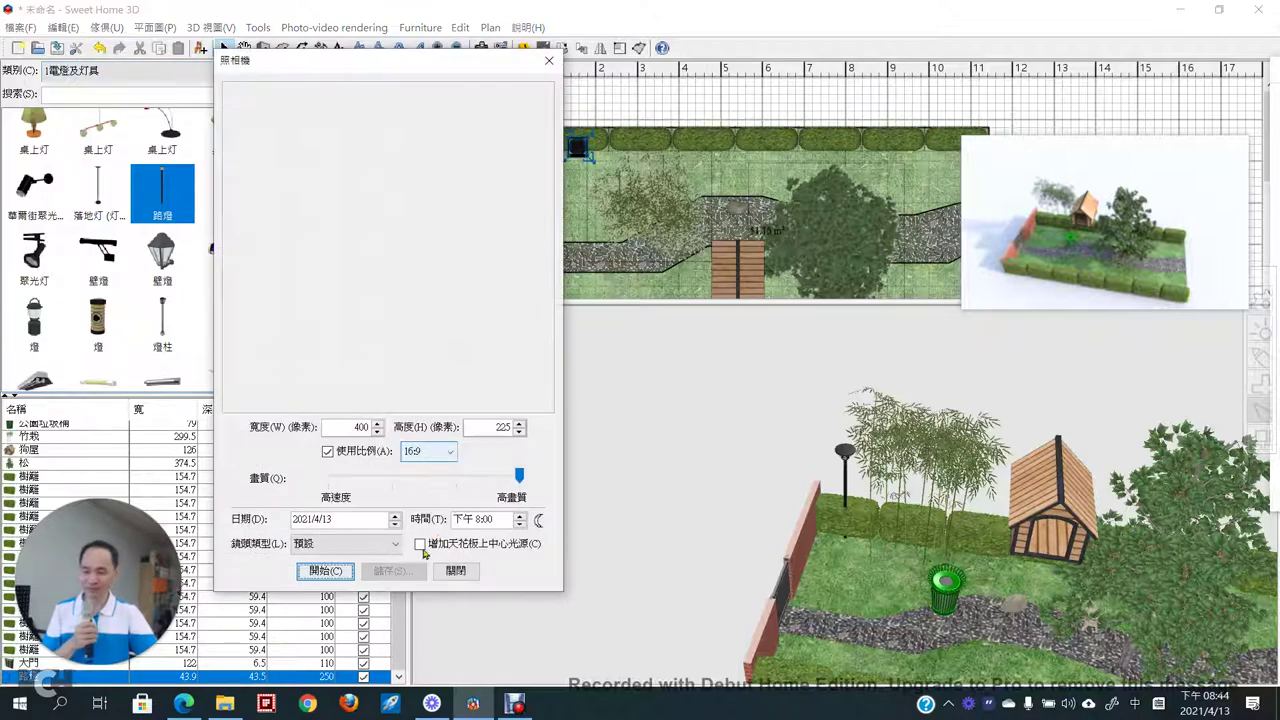
click(335, 578)
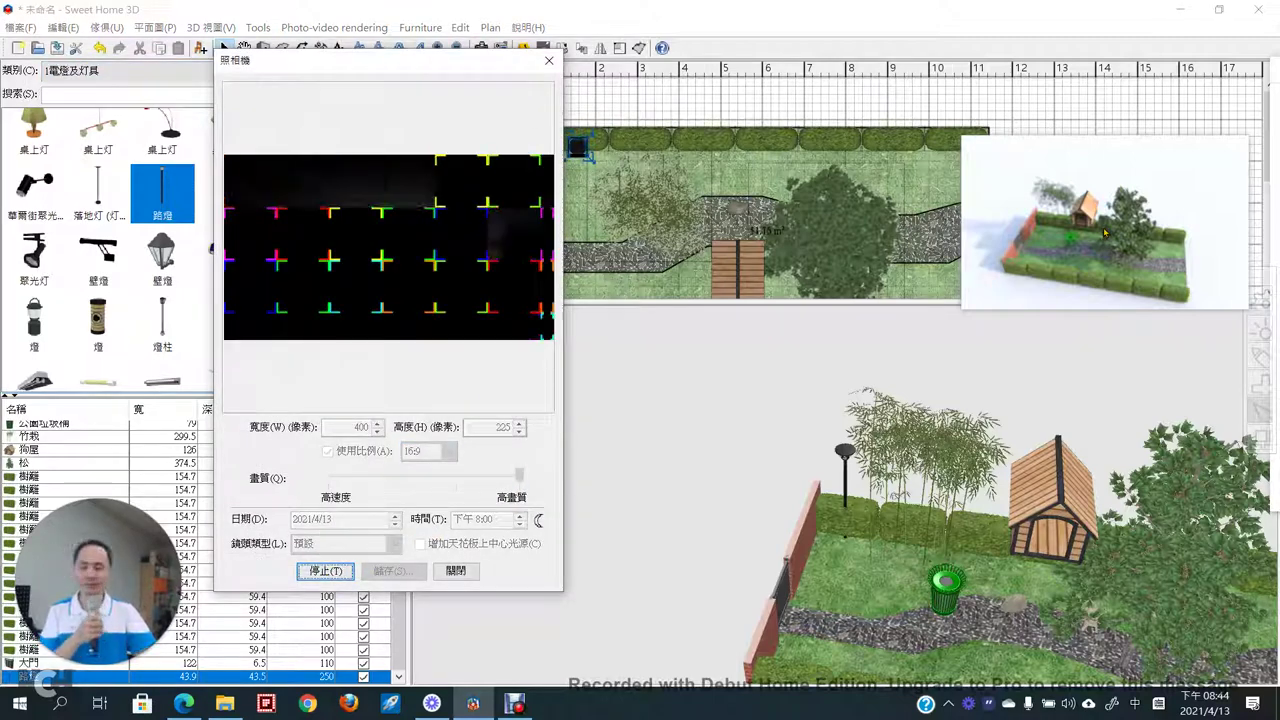
drag(1105, 232, 672, 263)
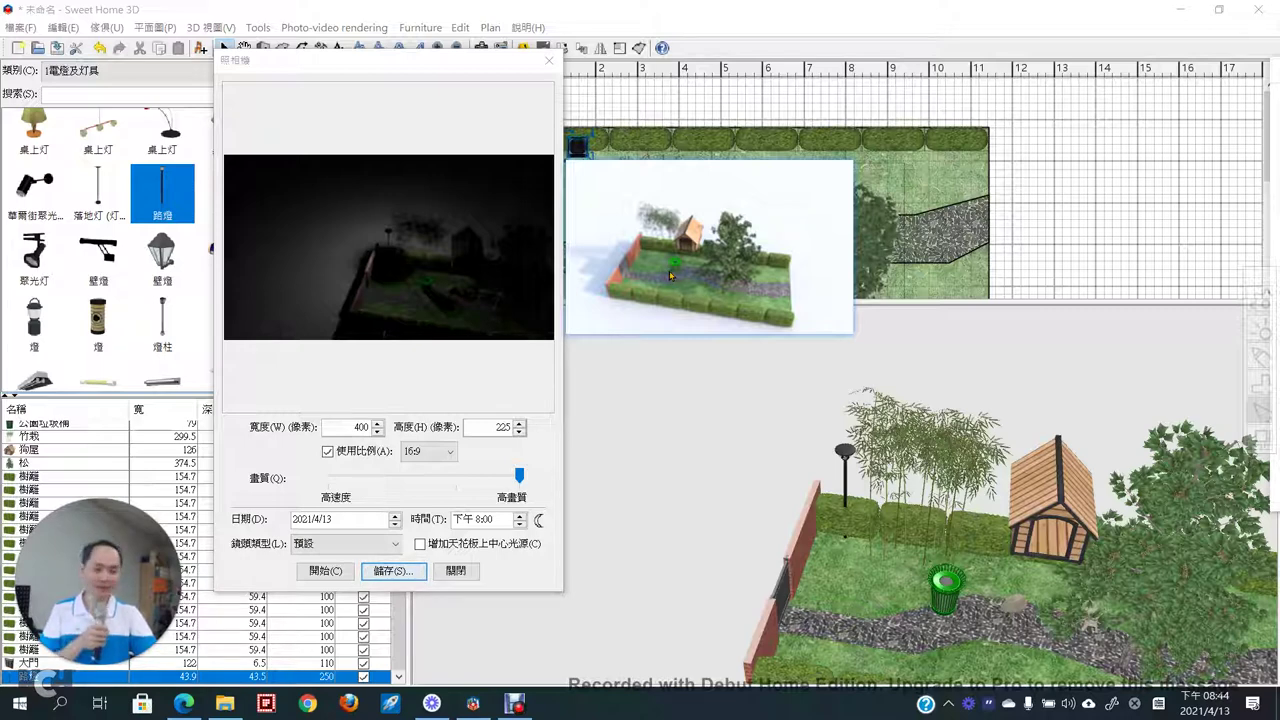
drag(667, 269, 1099, 230)
right_click(1099, 230)
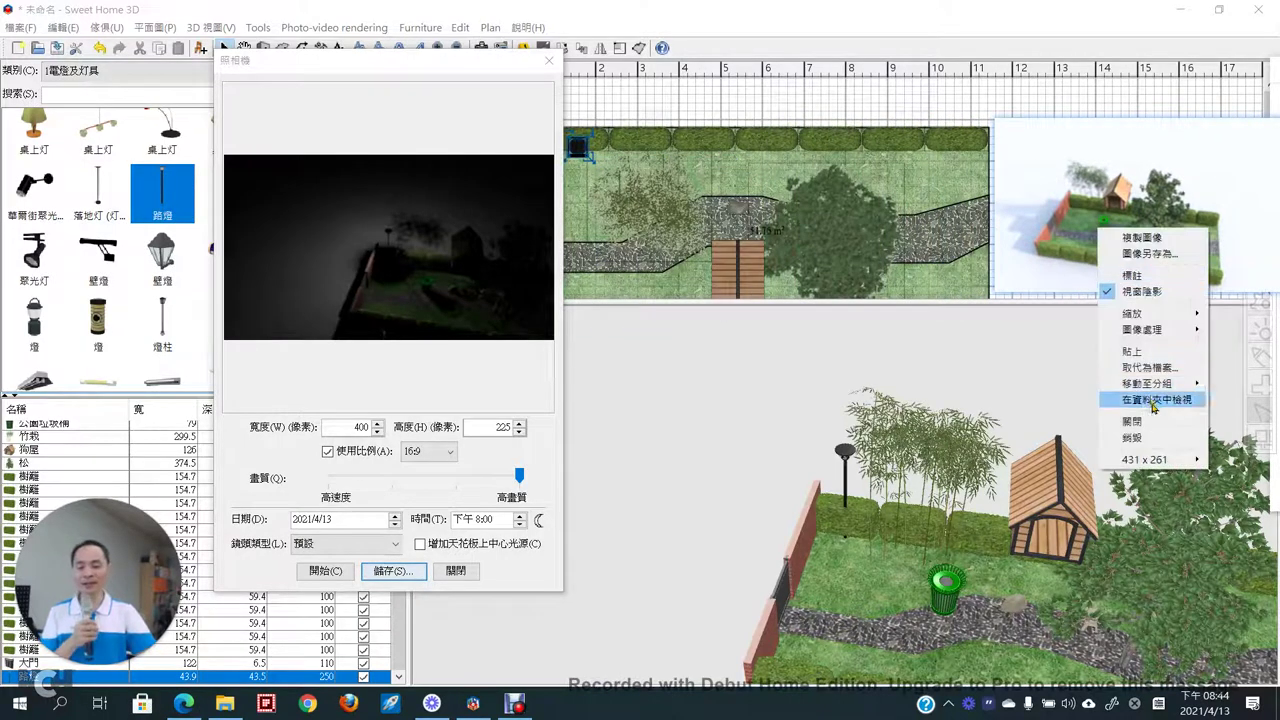
click(1157, 427)
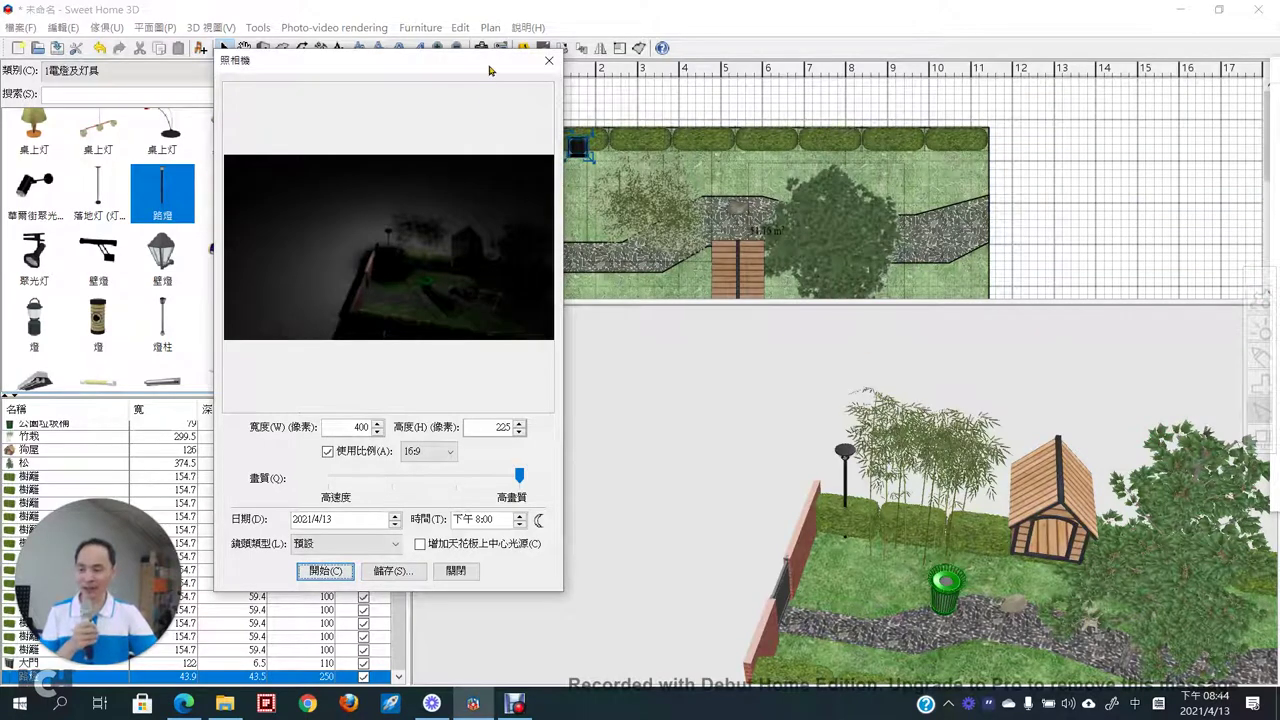
- Inspect the street lamp's 光源亮度 (light brightness) setting in its properties and close them without changes
drag(488, 62, 403, 90)
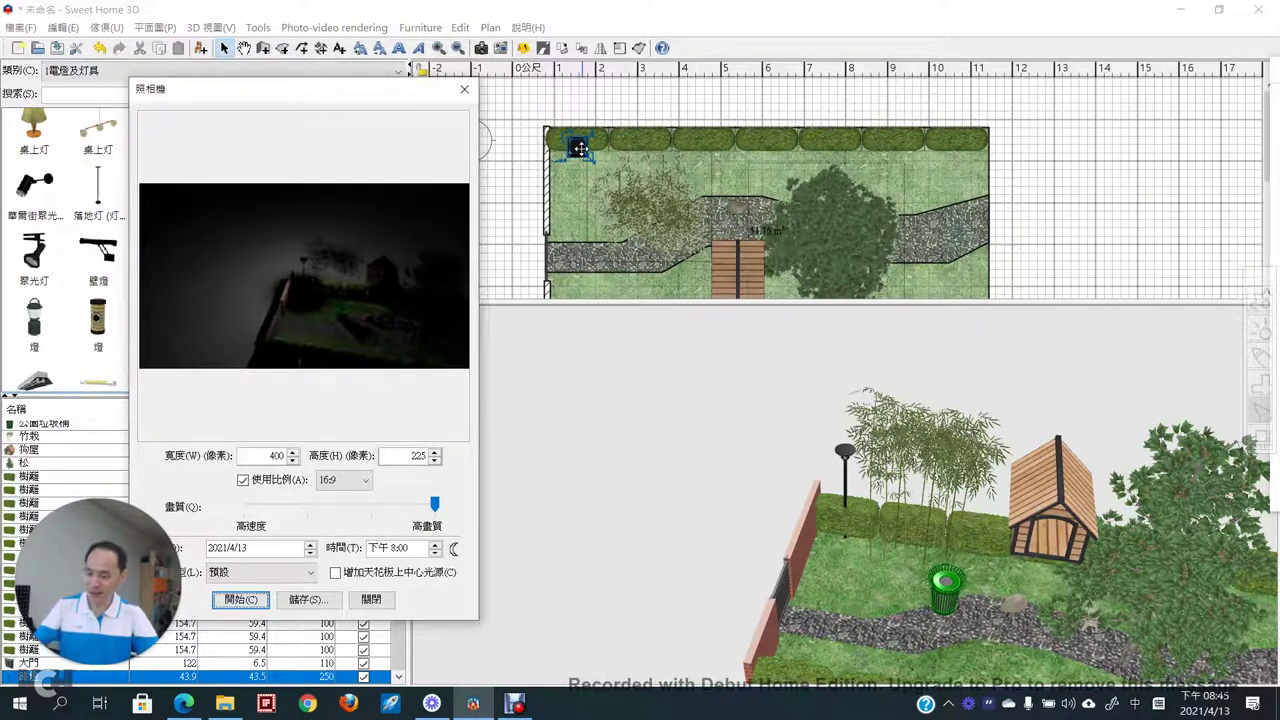
double_click(580, 148)
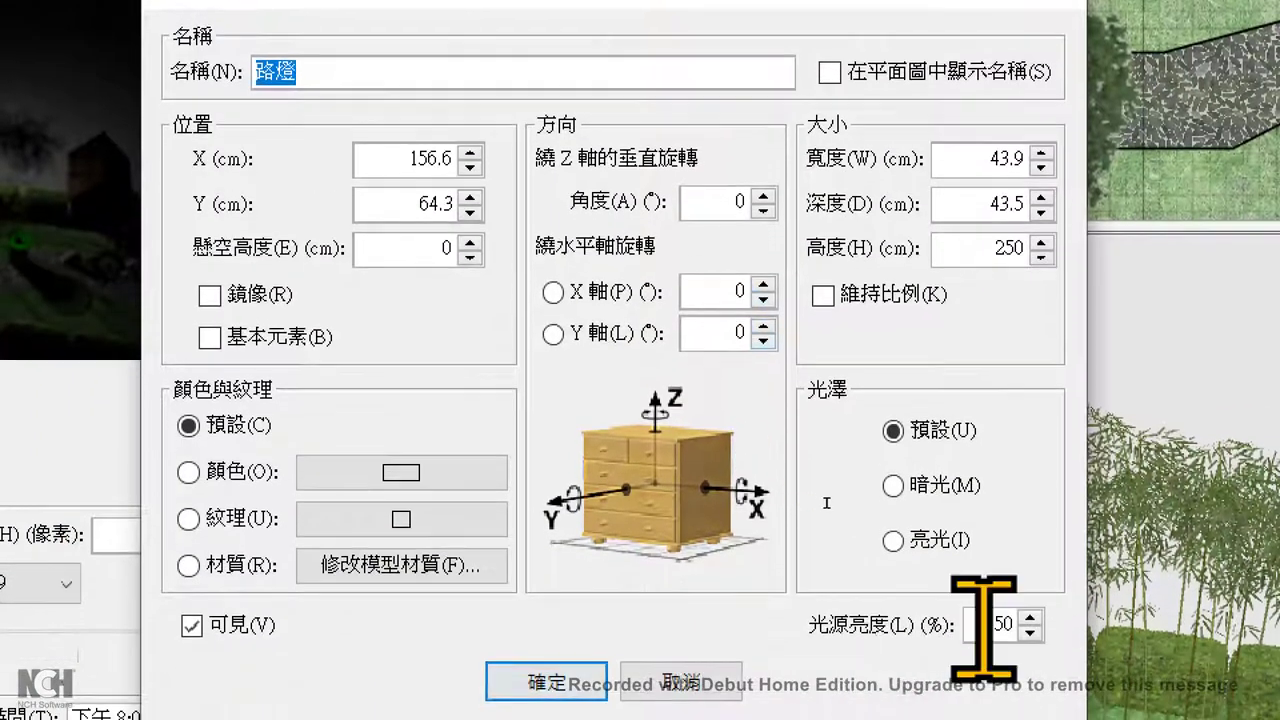
double_click(1003, 620)
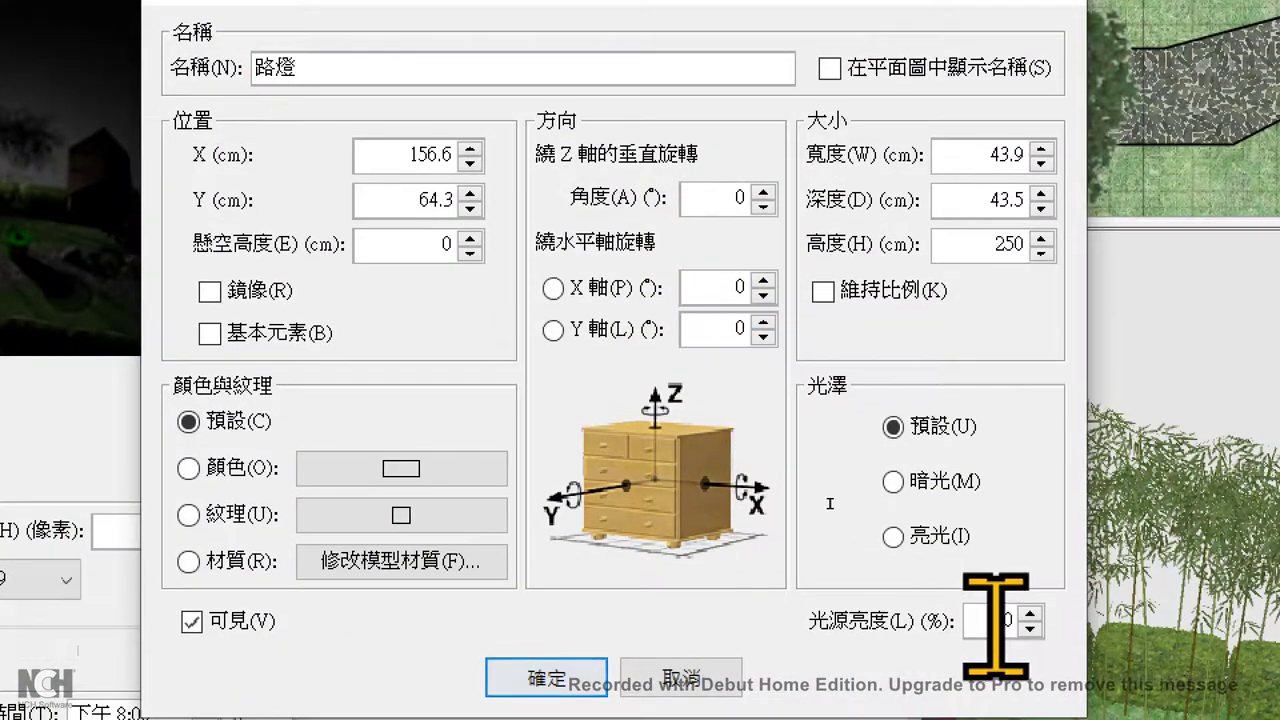
click(1033, 620)
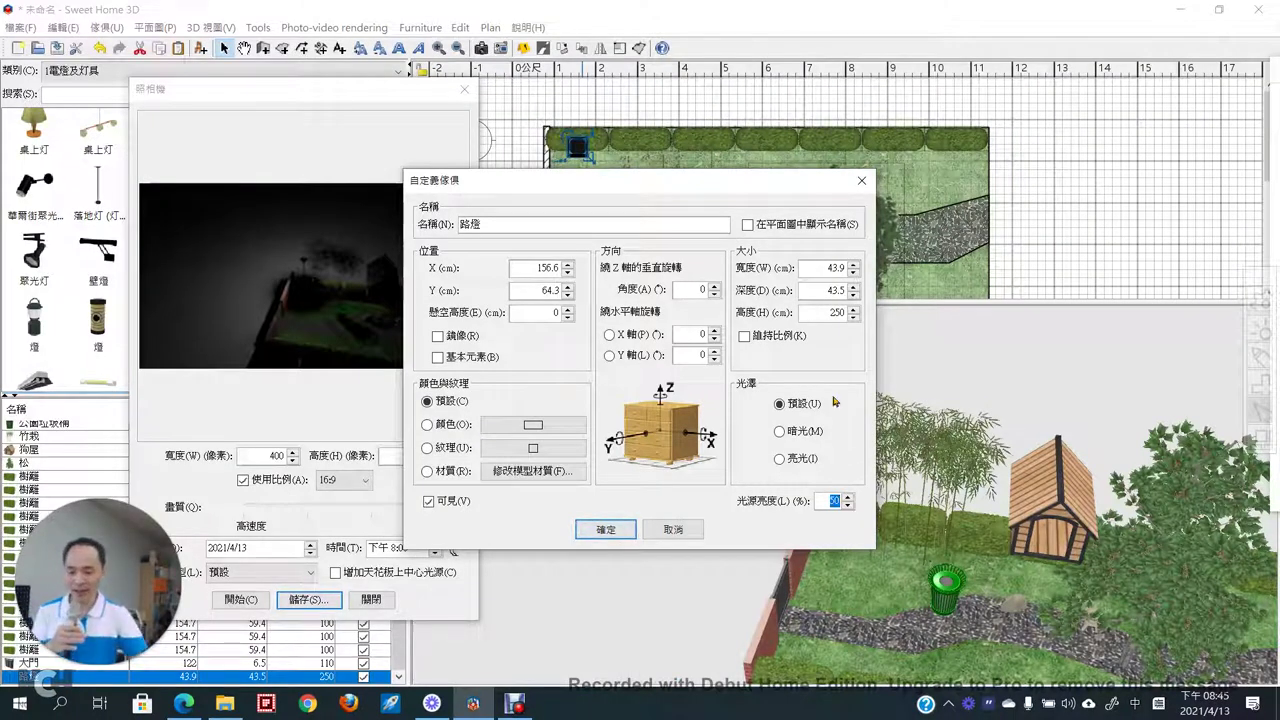
click(861, 180)
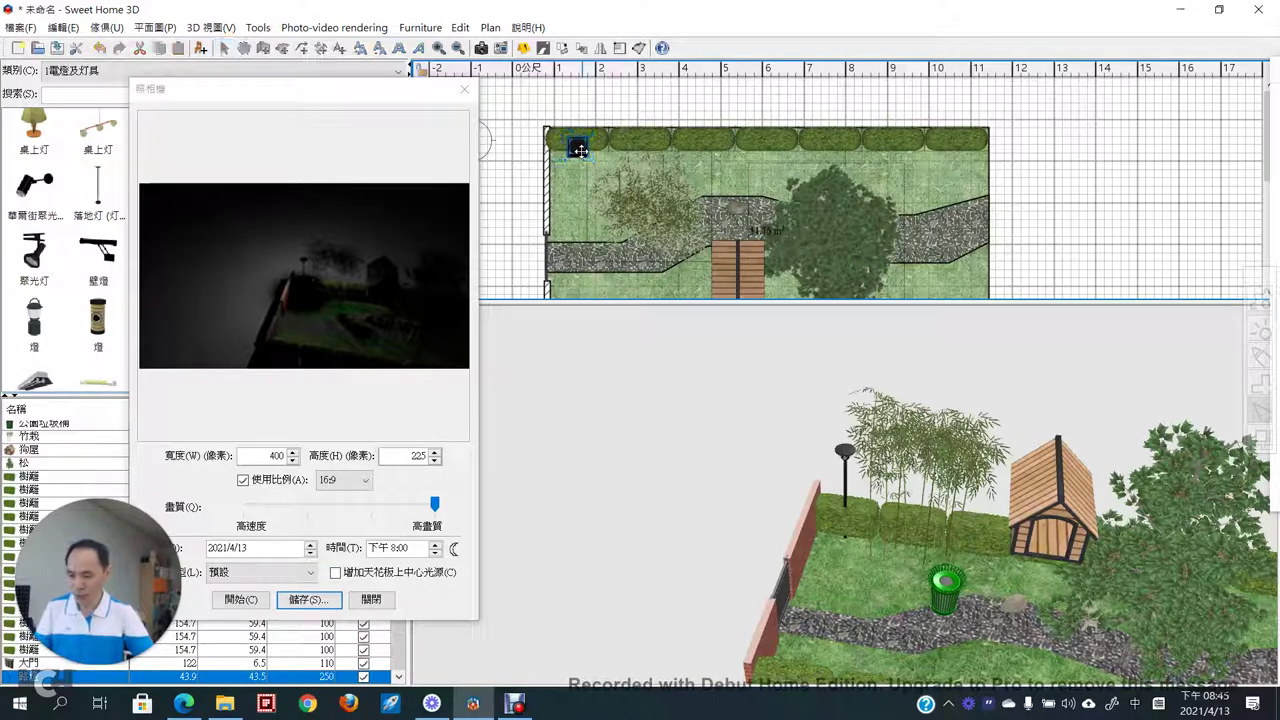
- Copy the street lamp to two more spots along the north hedge and render the night photo again
ctrl+drag(580, 150, 814, 155)
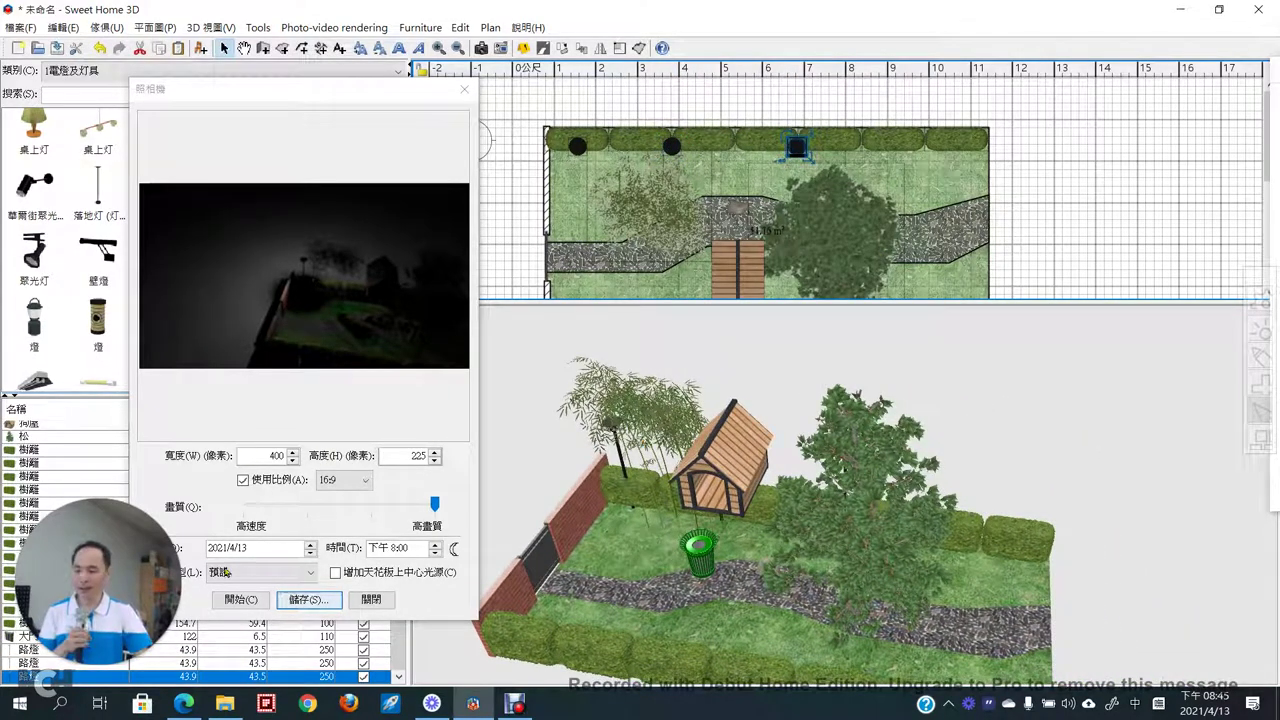
click(241, 599)
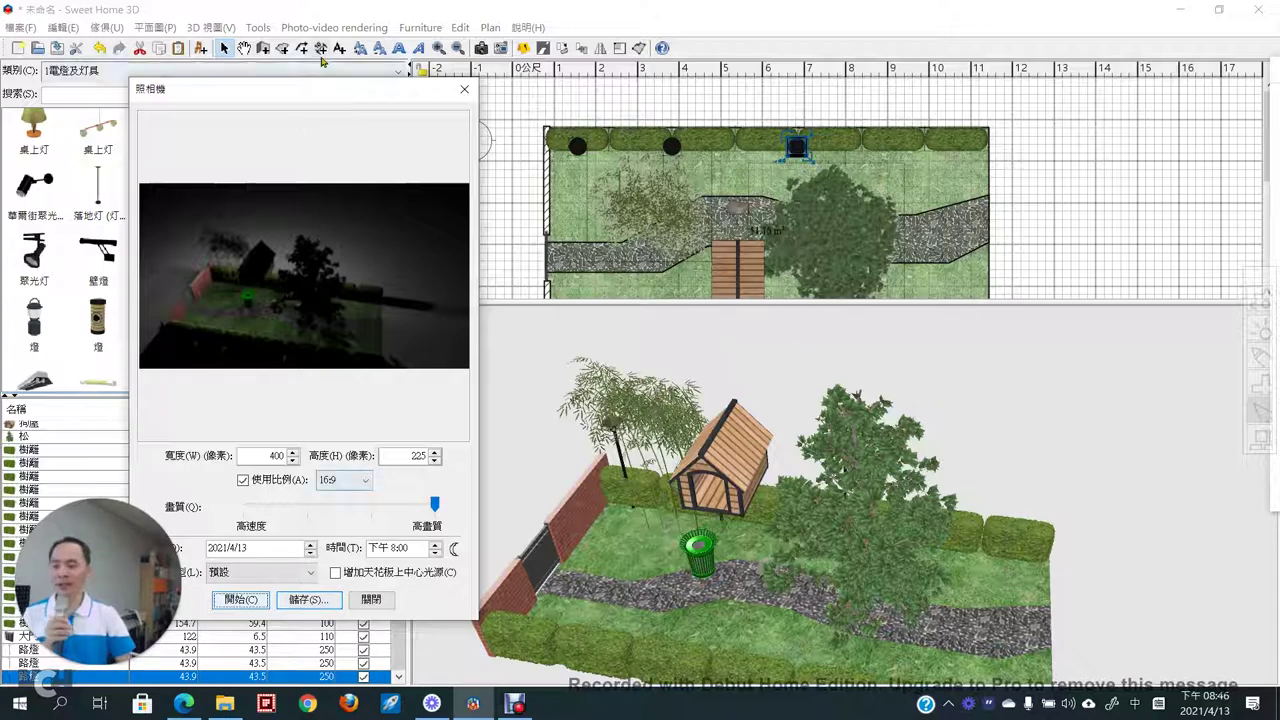
- Place a 白色光源 (white light source) outside the garden's east edge and enlarge it to about 118 cm
drag(332, 96, 300, 316)
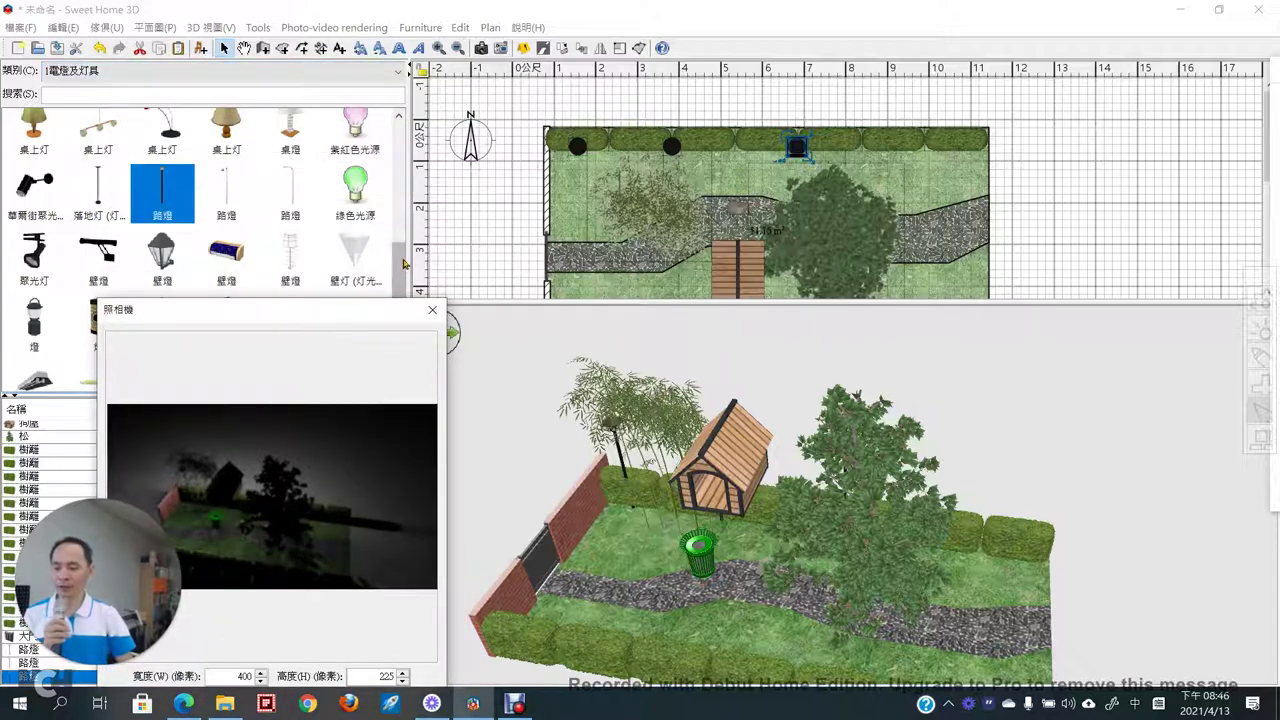
drag(398, 262, 393, 127)
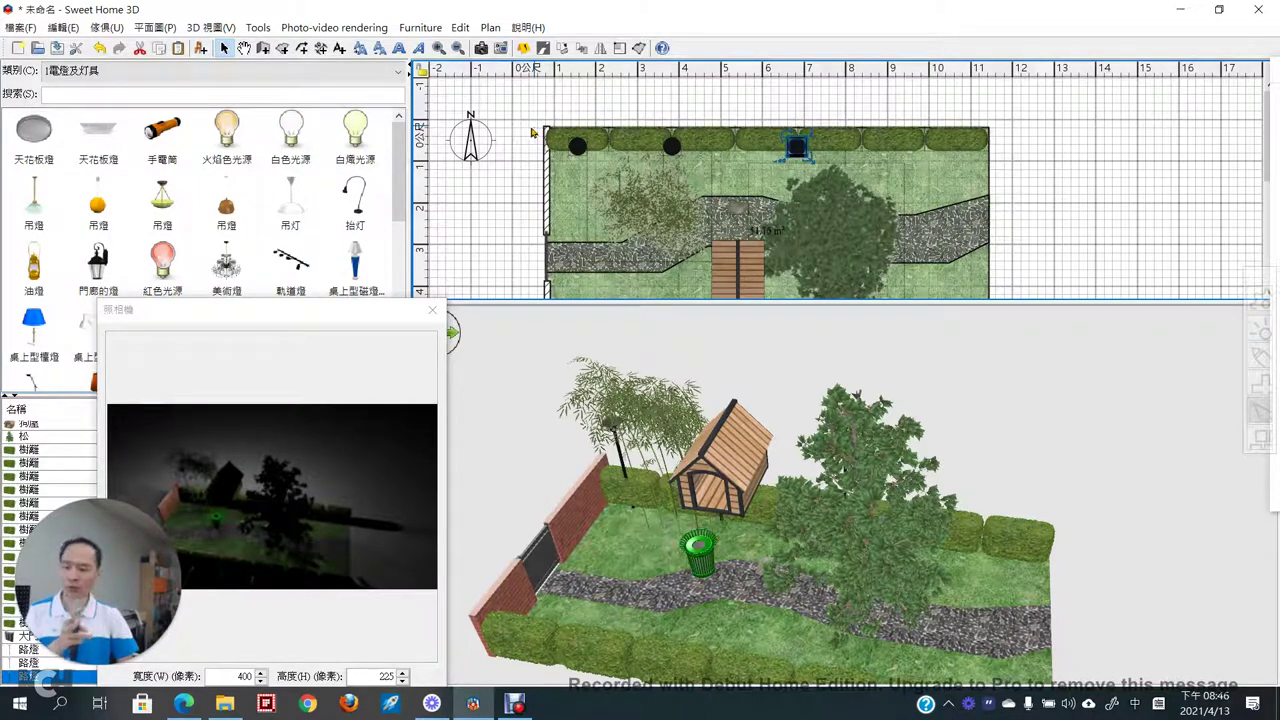
click(296, 133)
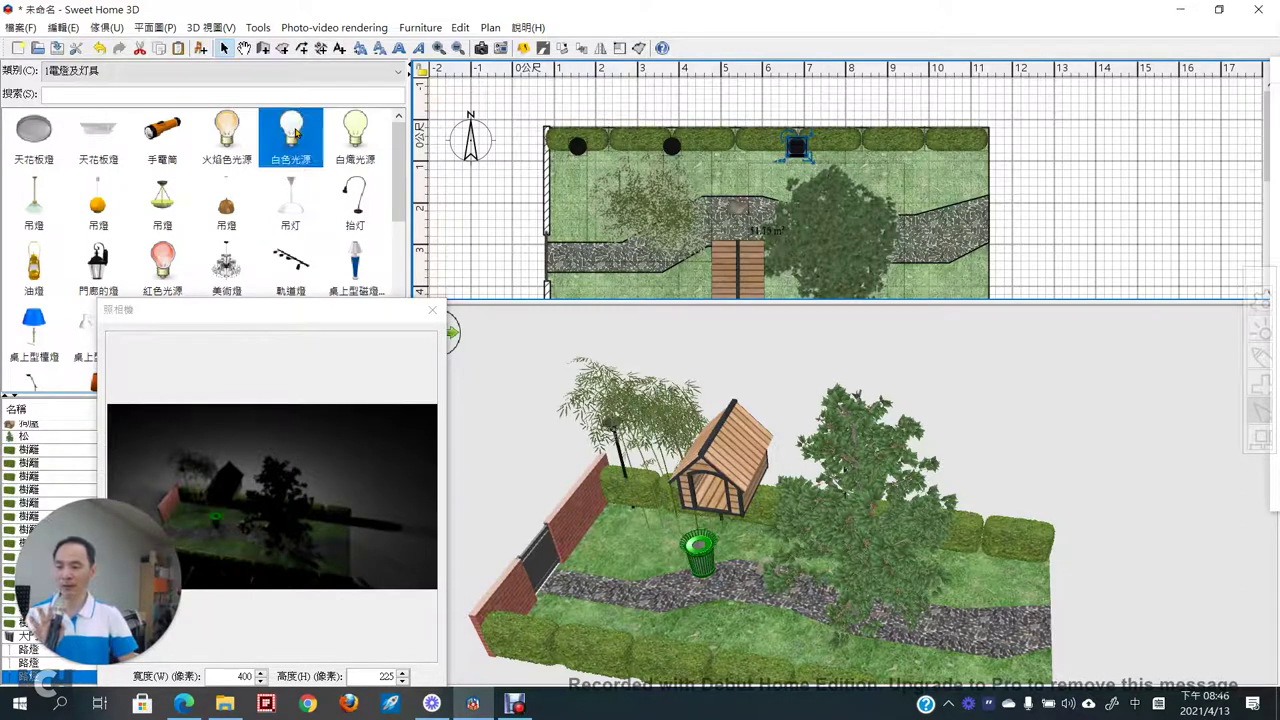
drag(323, 140, 1019, 207)
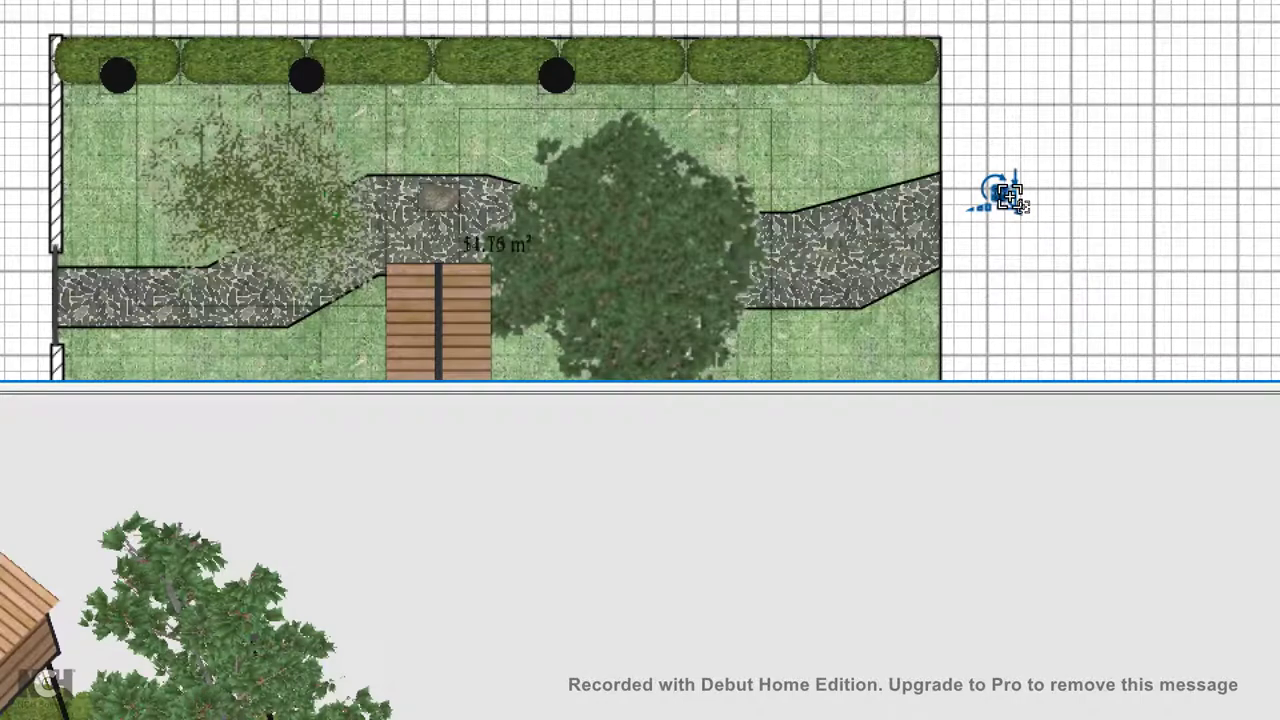
drag(1022, 208, 1097, 266)
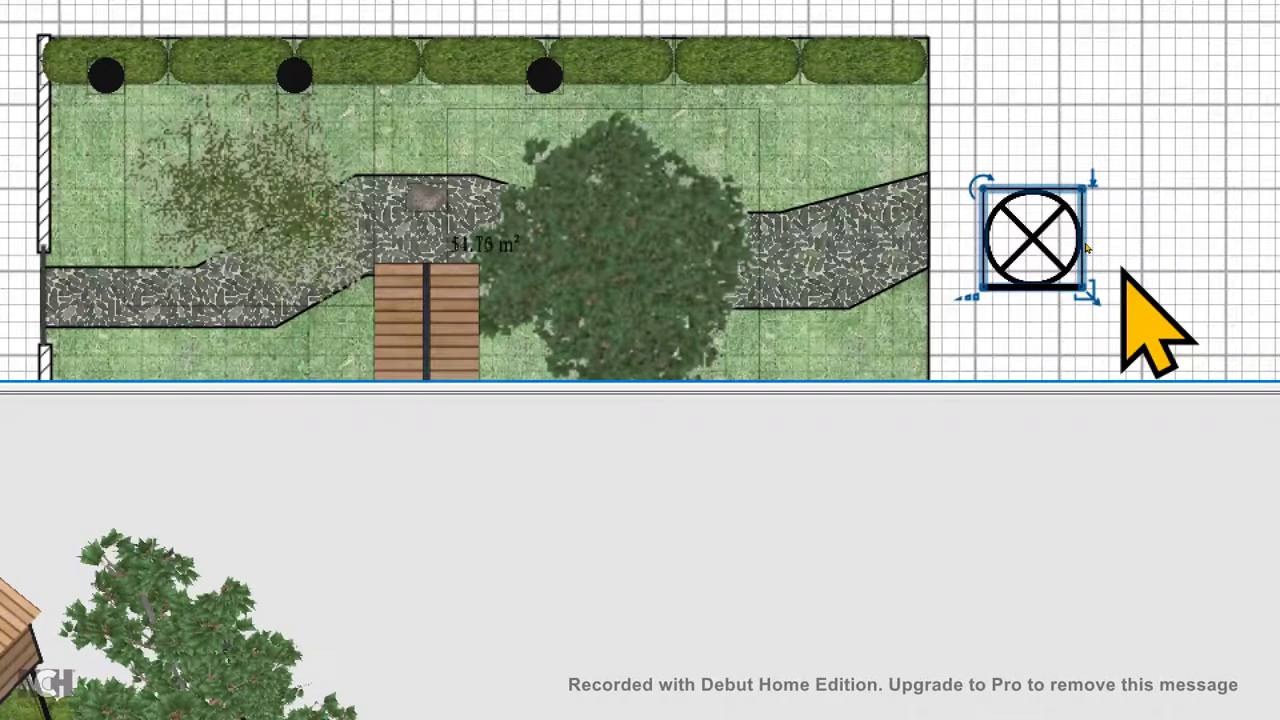
click(1087, 248)
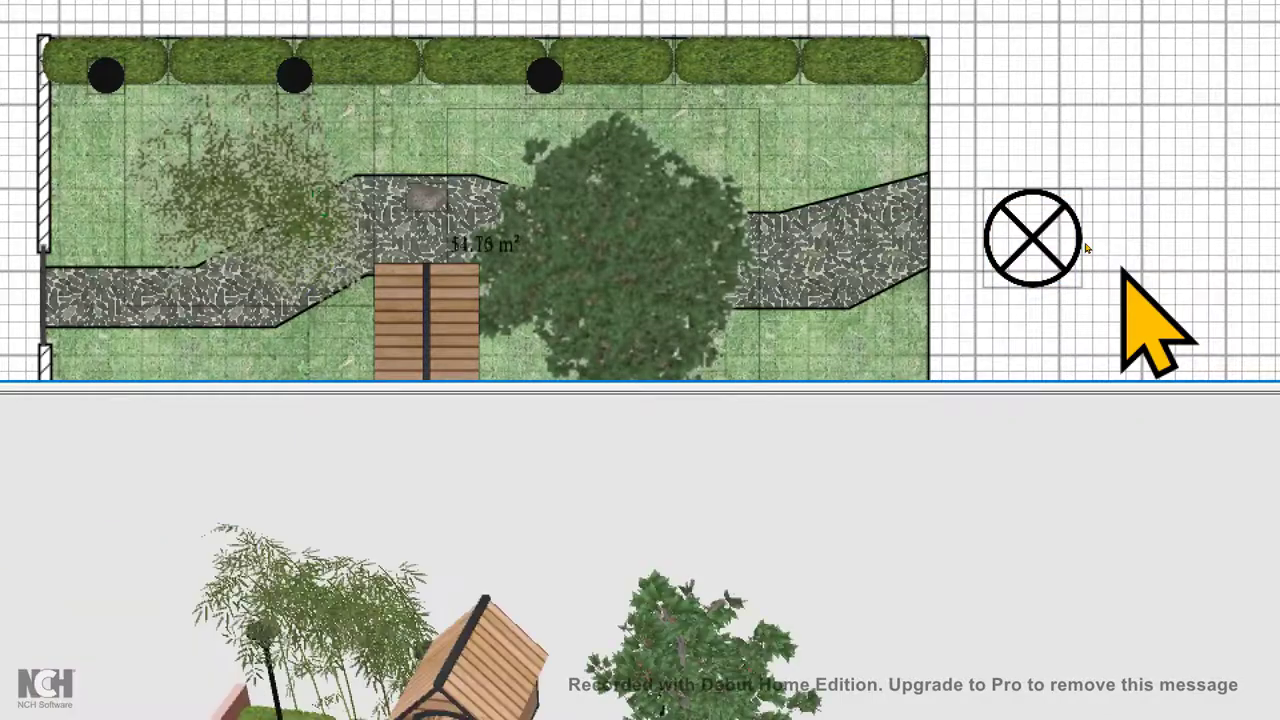
click(1070, 258)
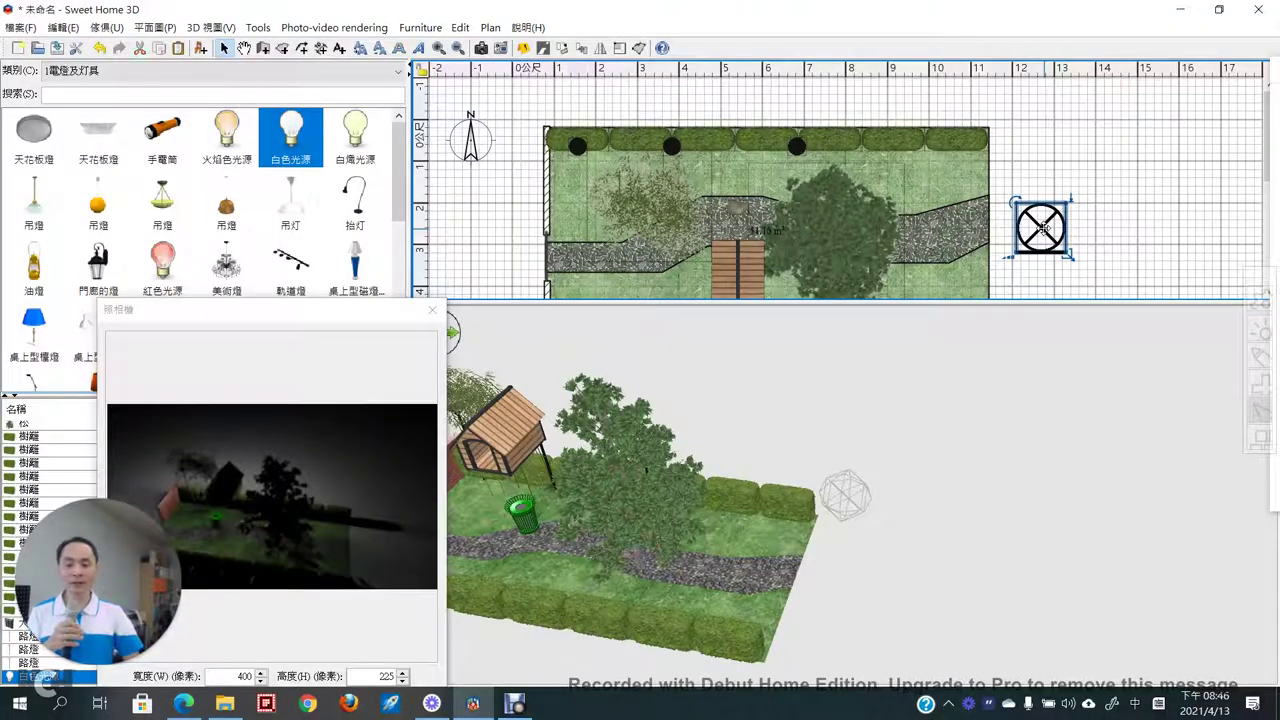
- Move the white light source onto the east end of the gravel path
drag(1043, 228, 1048, 186)
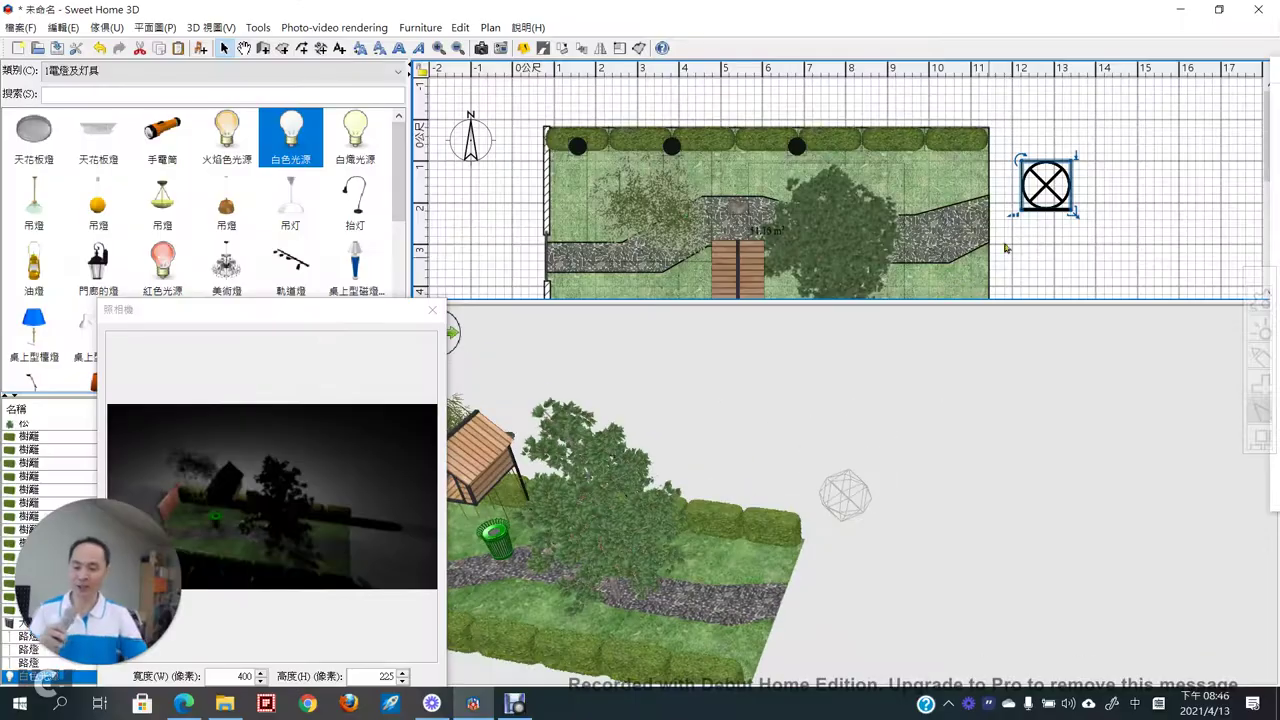
click(1045, 185)
drag(1045, 185, 932, 225)
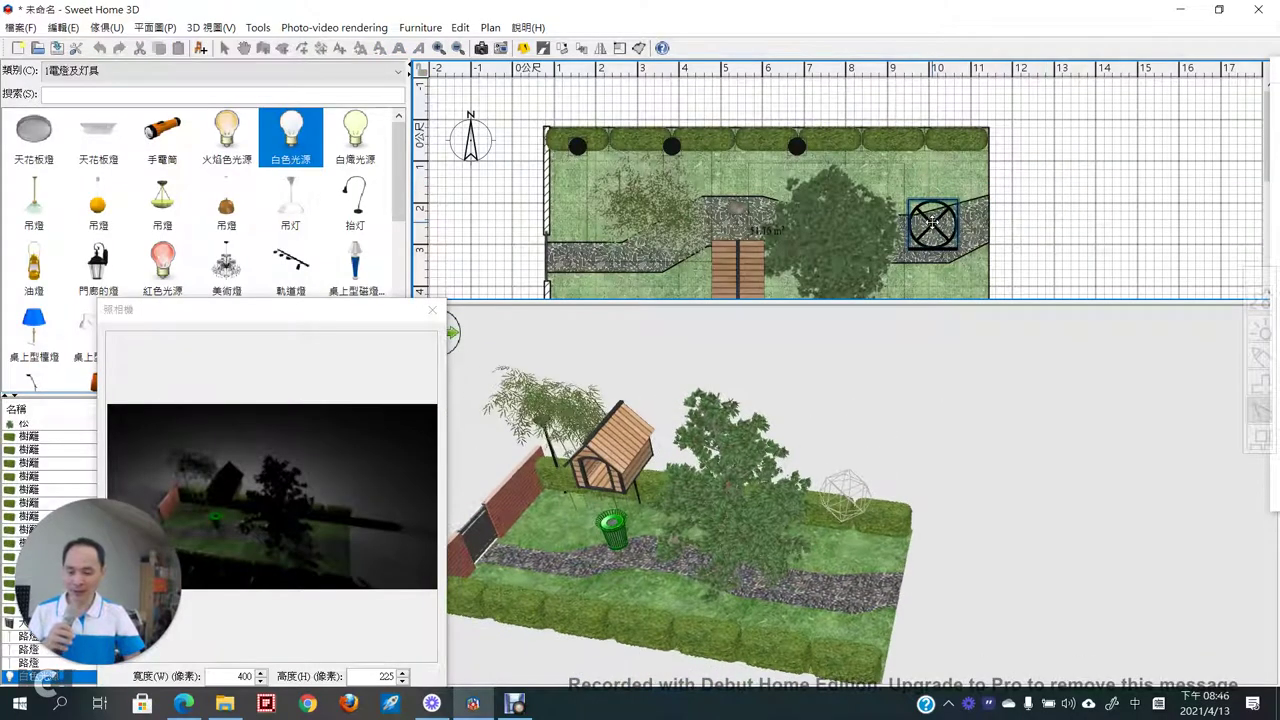
- Capture the street-lamp night render as a pinned image and place it over the 3D view
drag(377, 320, 478, 112)
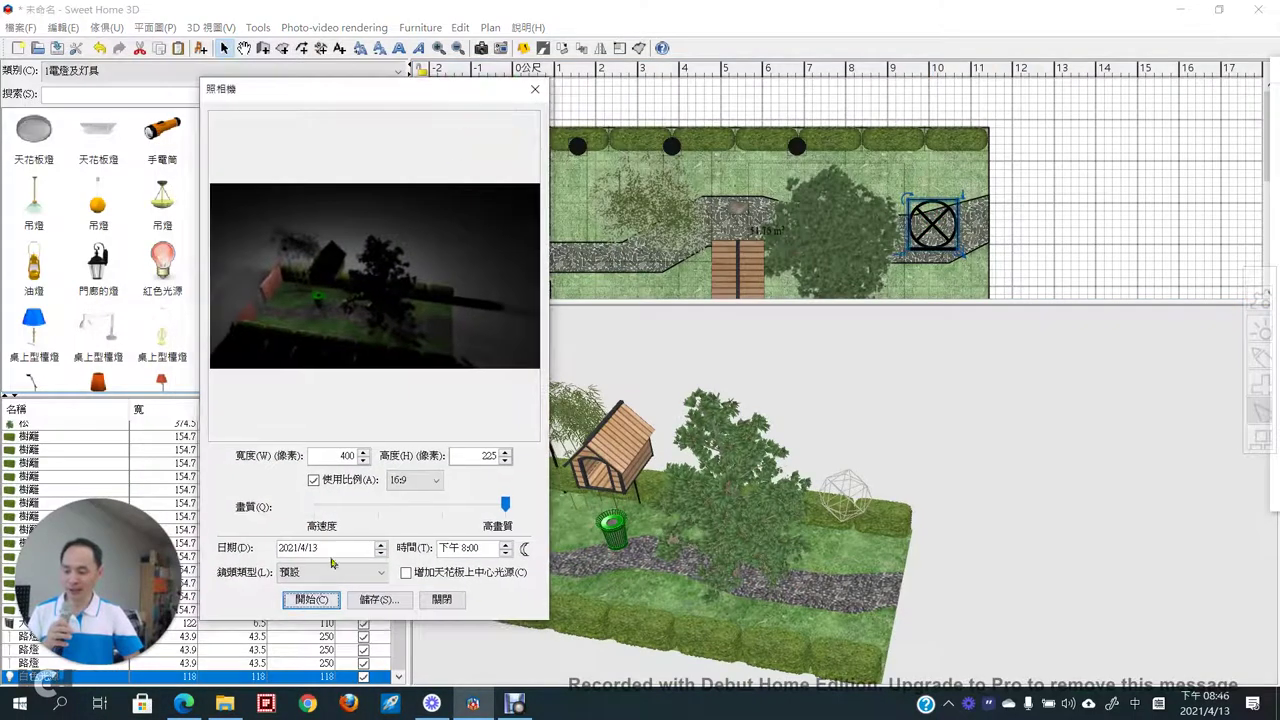
key(F1)
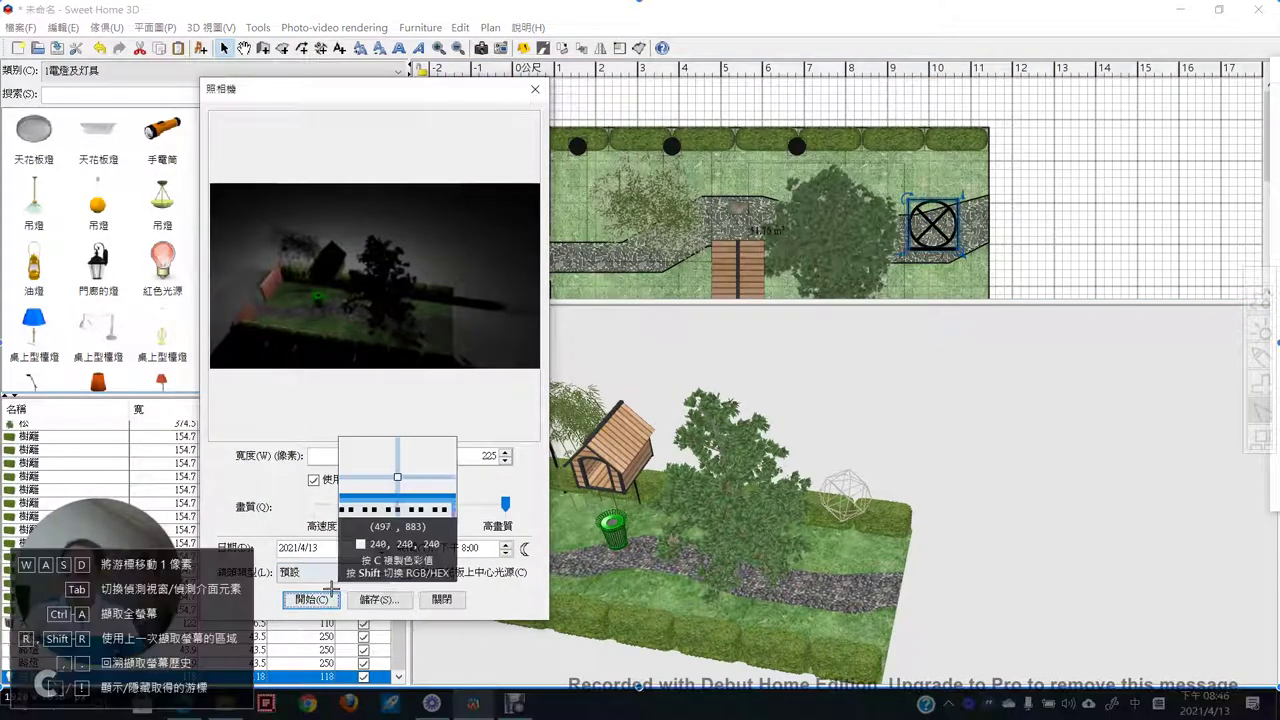
click(400, 280)
drag(404, 277, 1175, 441)
click(442, 380)
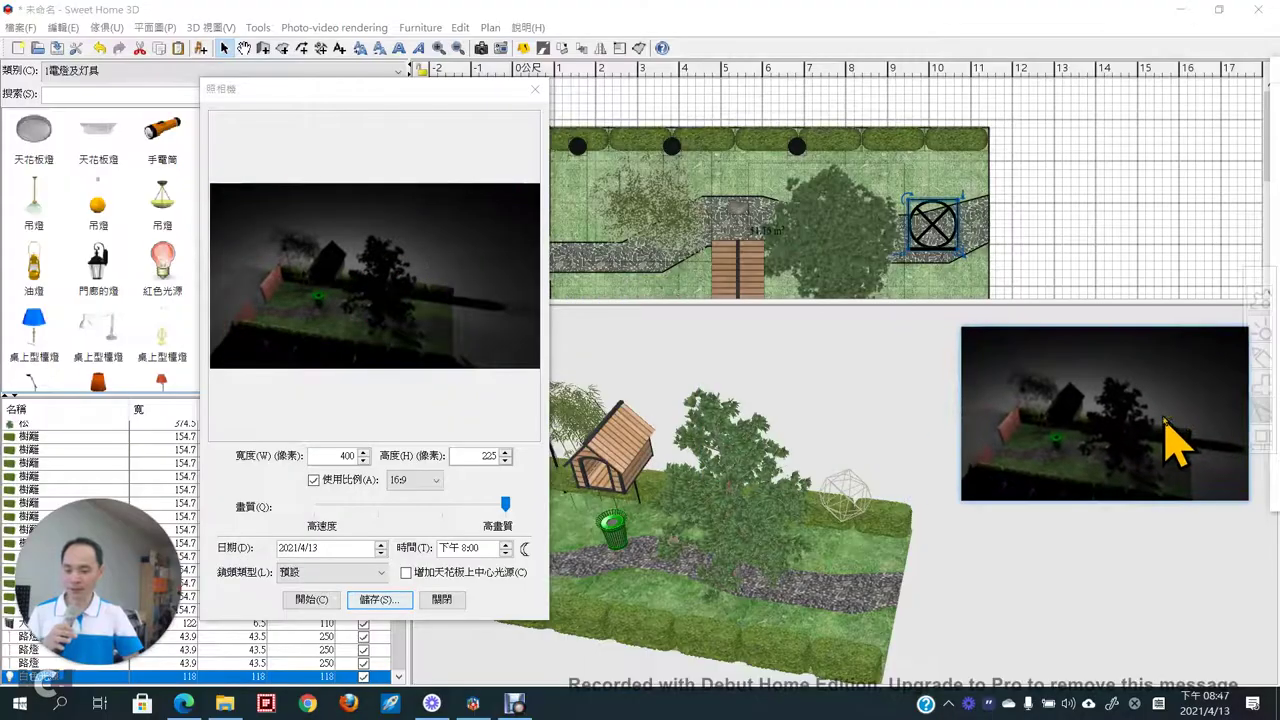
- Render the 下午 8:00 photo with the white light source, compare it with the pinned render, and close the pinned image
click(312, 600)
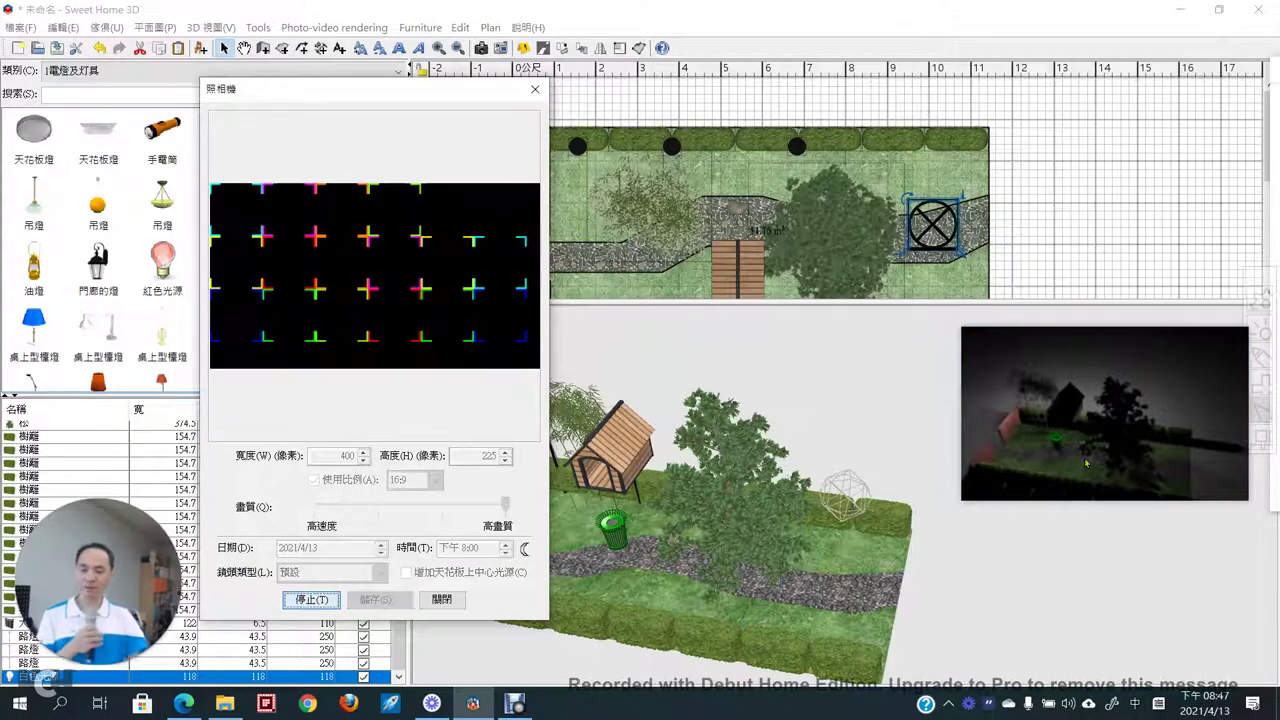
drag(1084, 454, 674, 318)
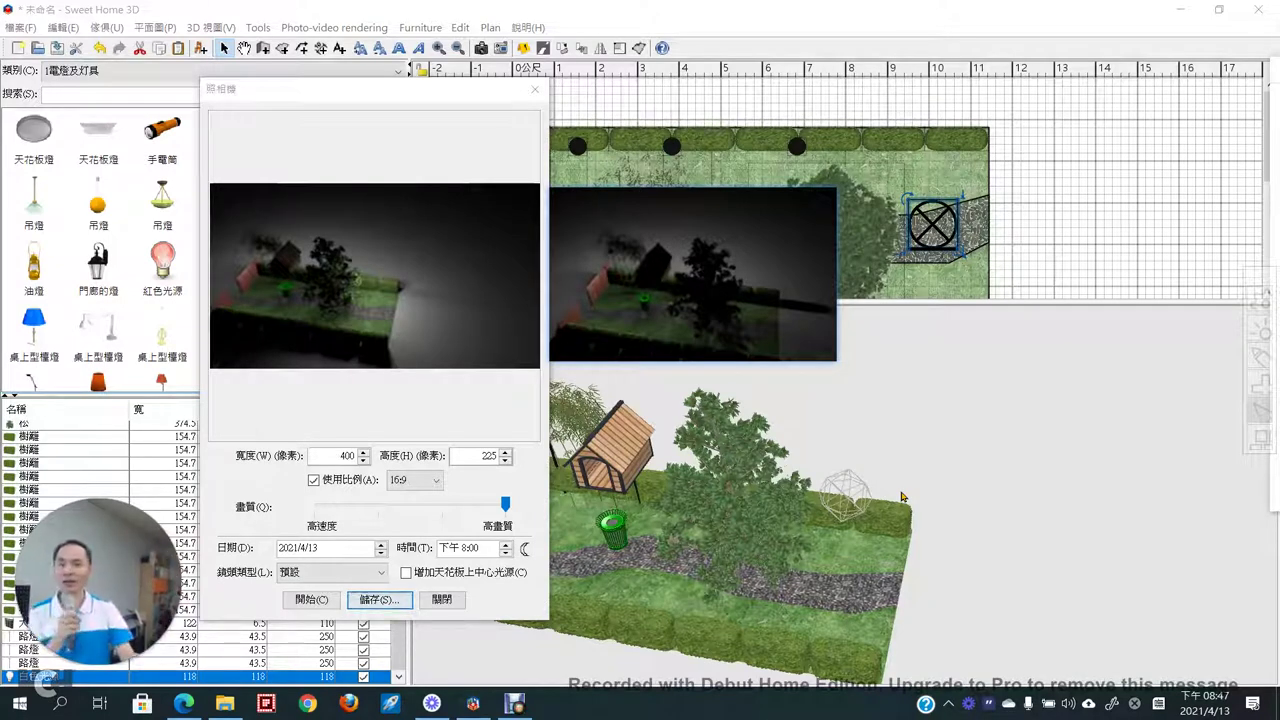
right_click(690, 277)
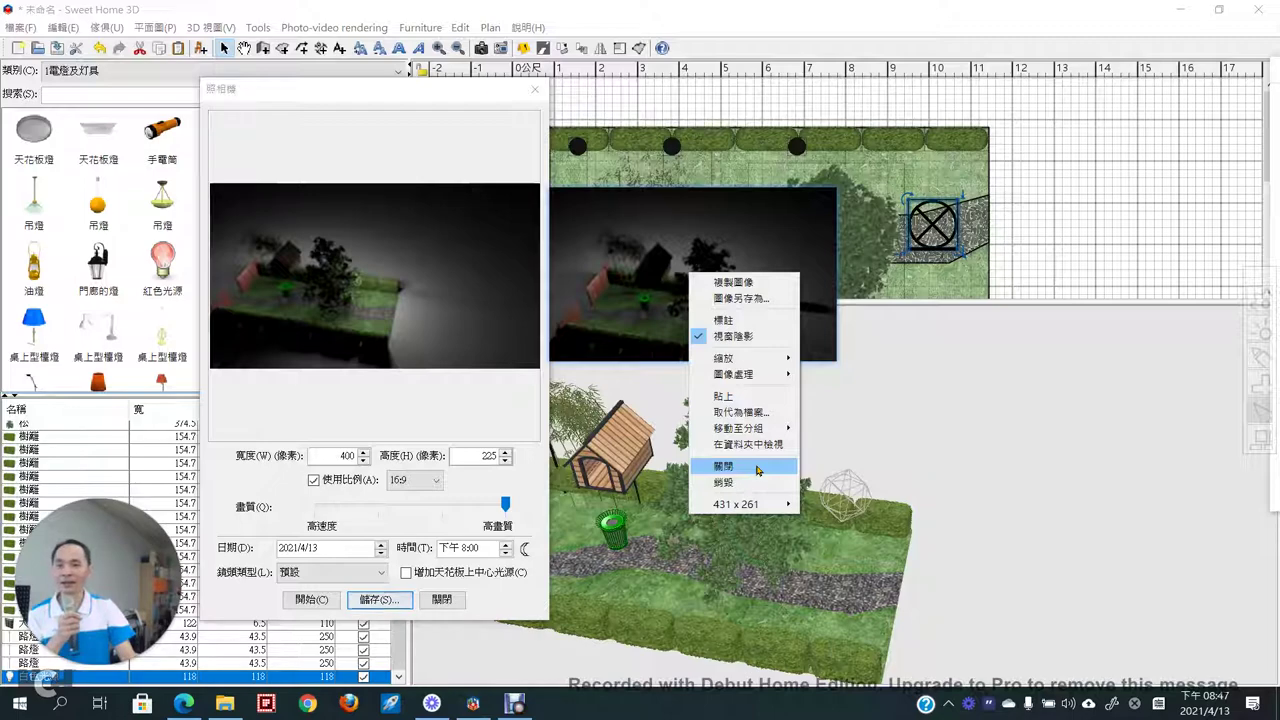
click(757, 467)
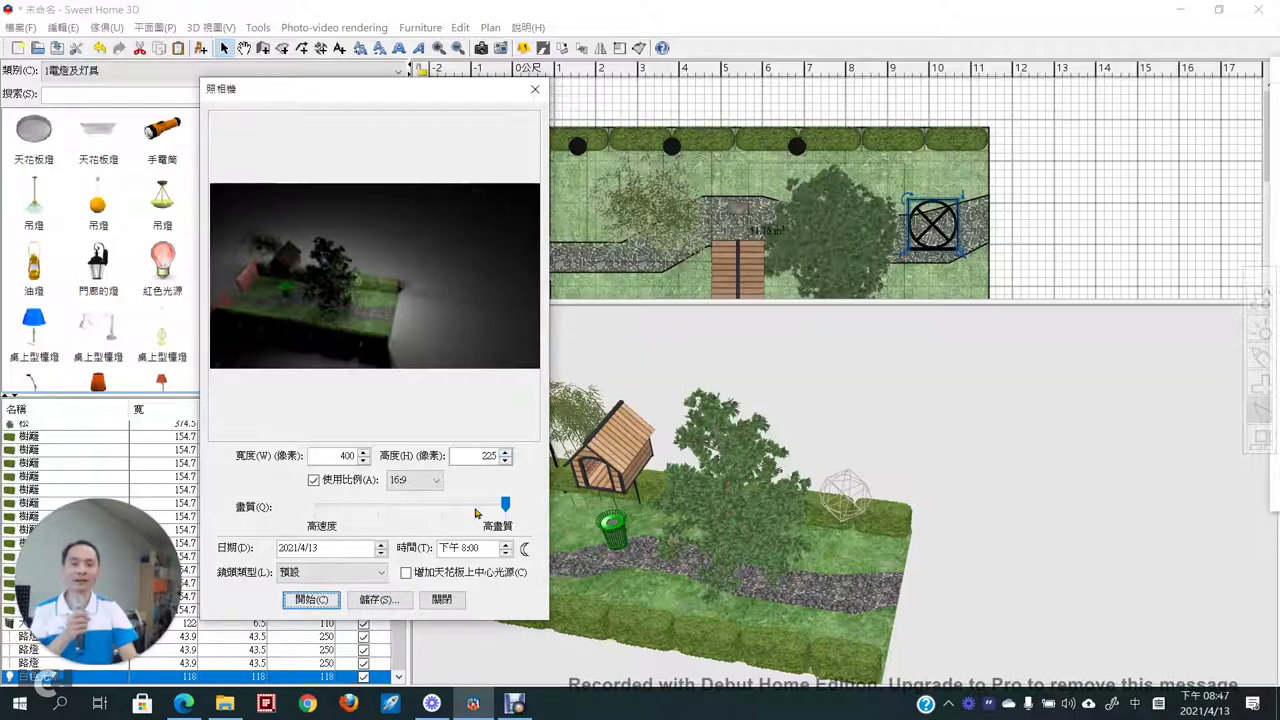
drag(403, 94, 656, 60)
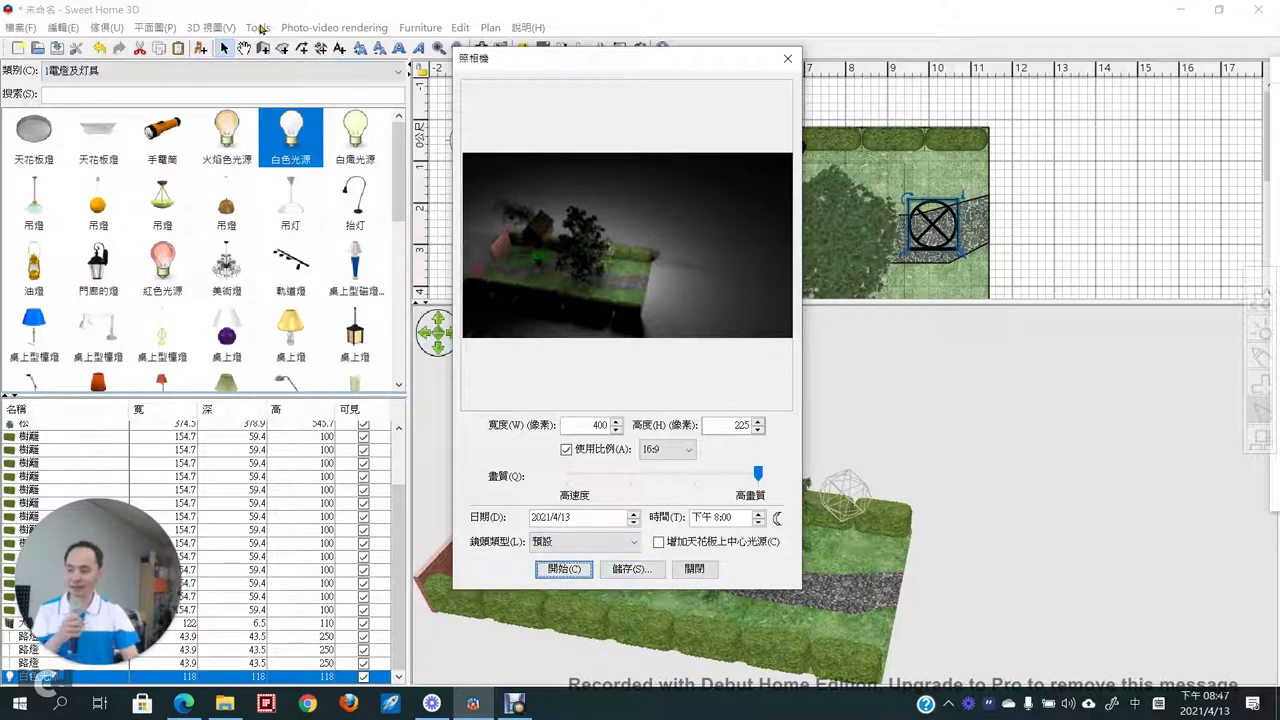
- Open the YafaRay photo creation window and place the standard photo window beside it for comparison
click(259, 28)
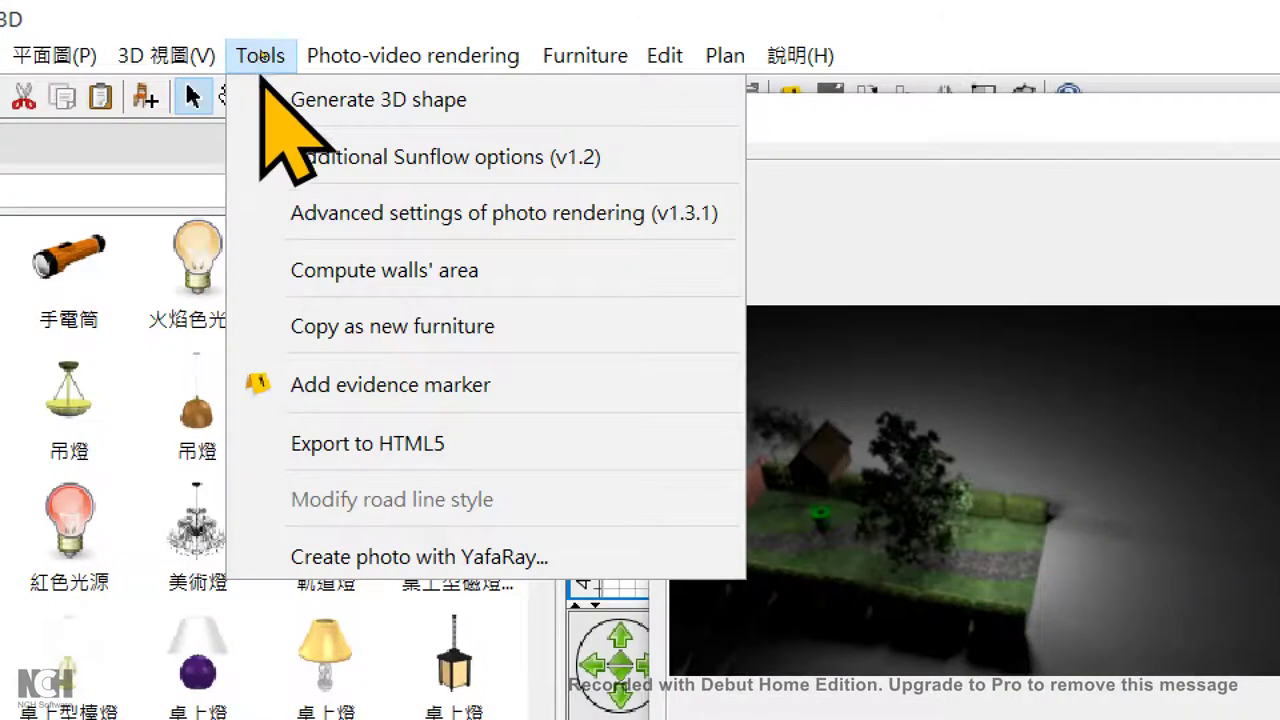
click(398, 558)
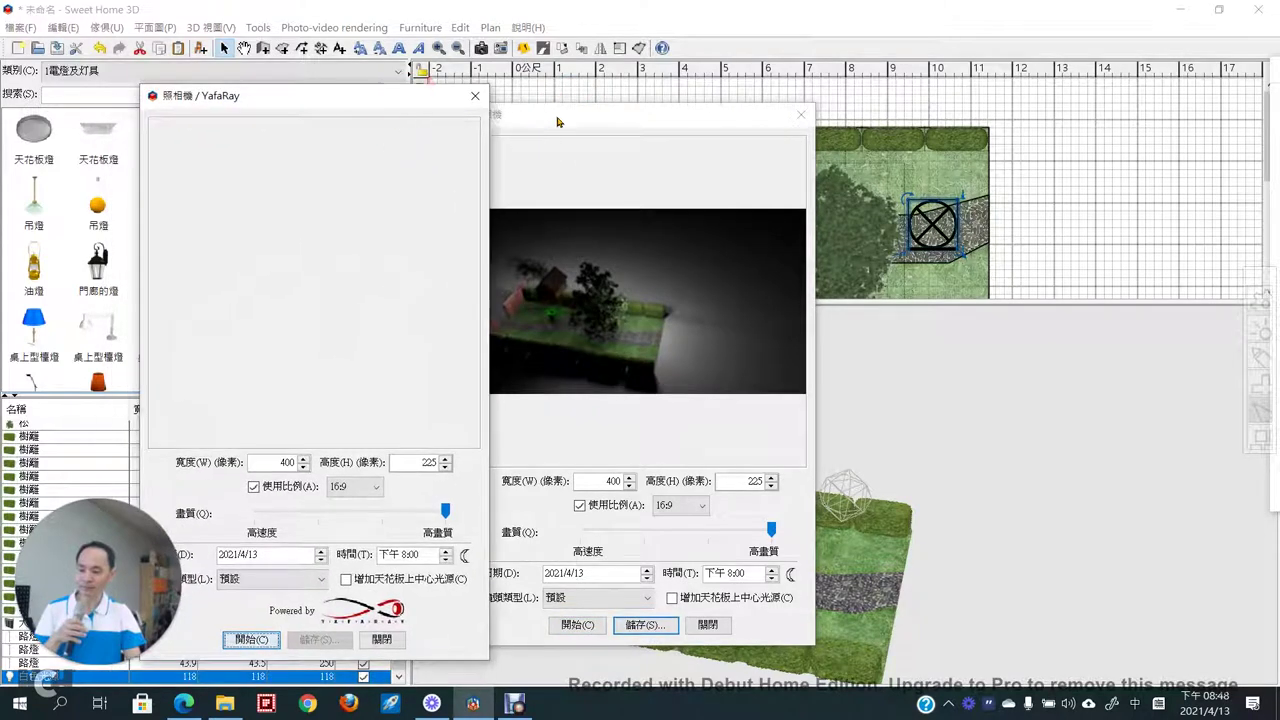
drag(590, 106, 583, 97)
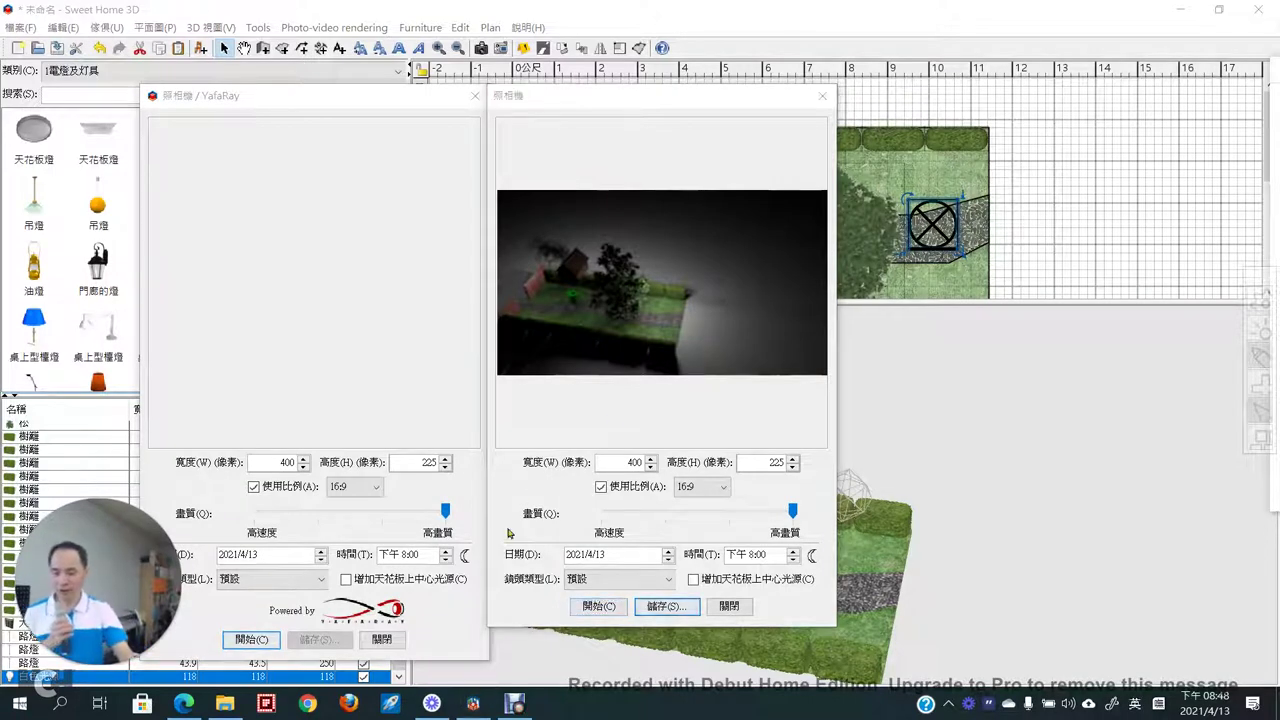
mouse_move(412, 626)
mouse_down()
mouse_move(332, 639)
mouse_move(260, 621)
mouse_move(275, 587)
mouse_move(371, 566)
mouse_move(430, 582)
mouse_move(437, 637)
mouse_up()
drag(466, 416, 475, 585)
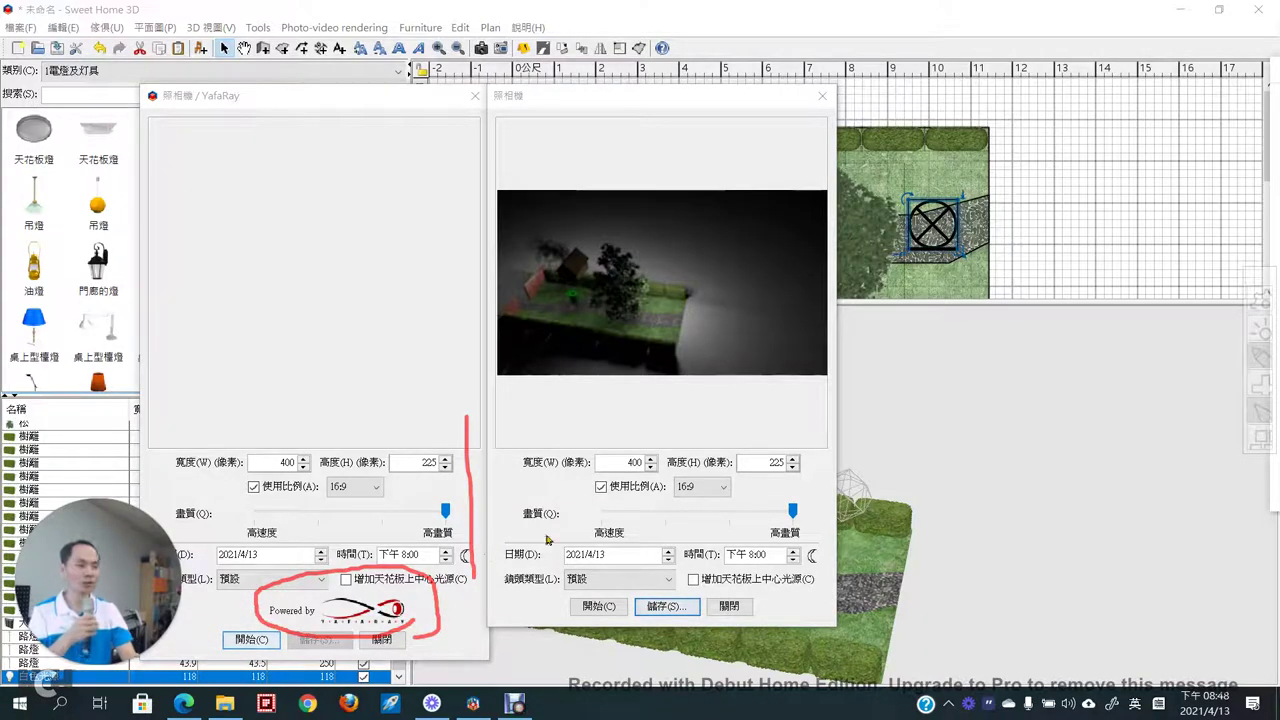
mouse_move(808, 535)
mouse_down()
mouse_move(762, 570)
mouse_move(742, 488)
mouse_move(812, 545)
mouse_up()
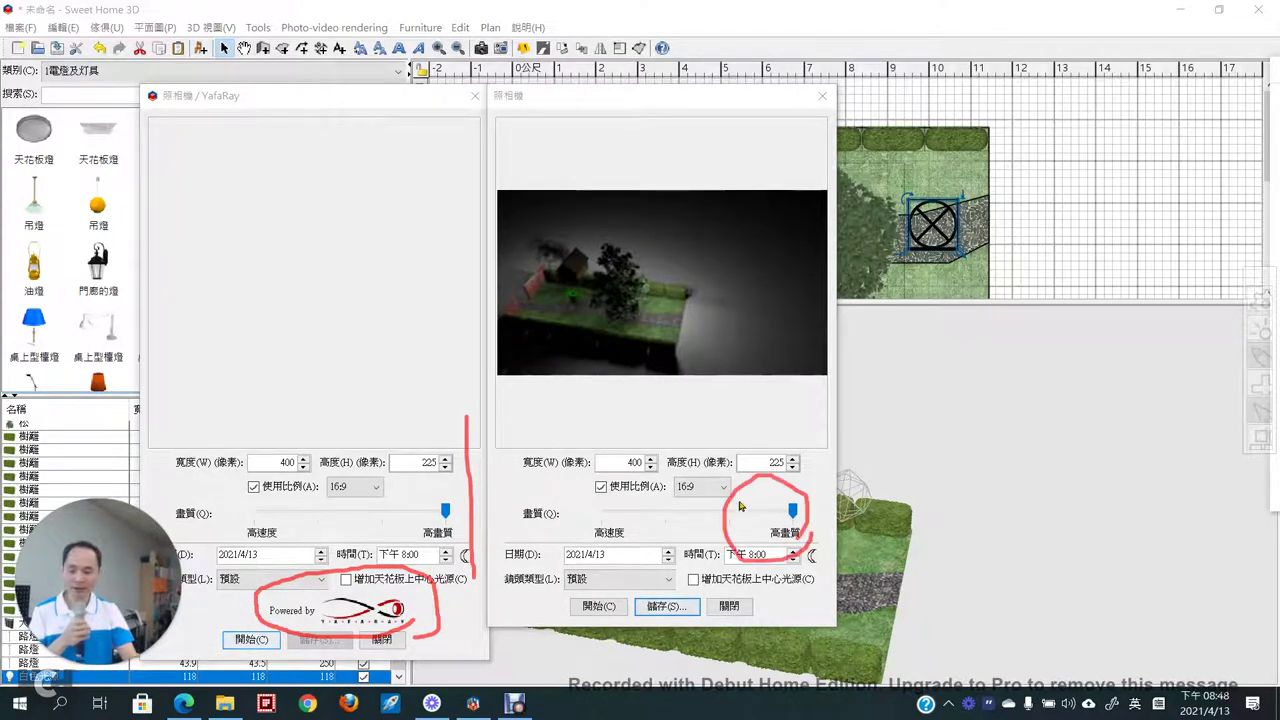
mouse_move(735, 478)
mouse_down()
mouse_move(506, 489)
mouse_move(478, 514)
mouse_up()
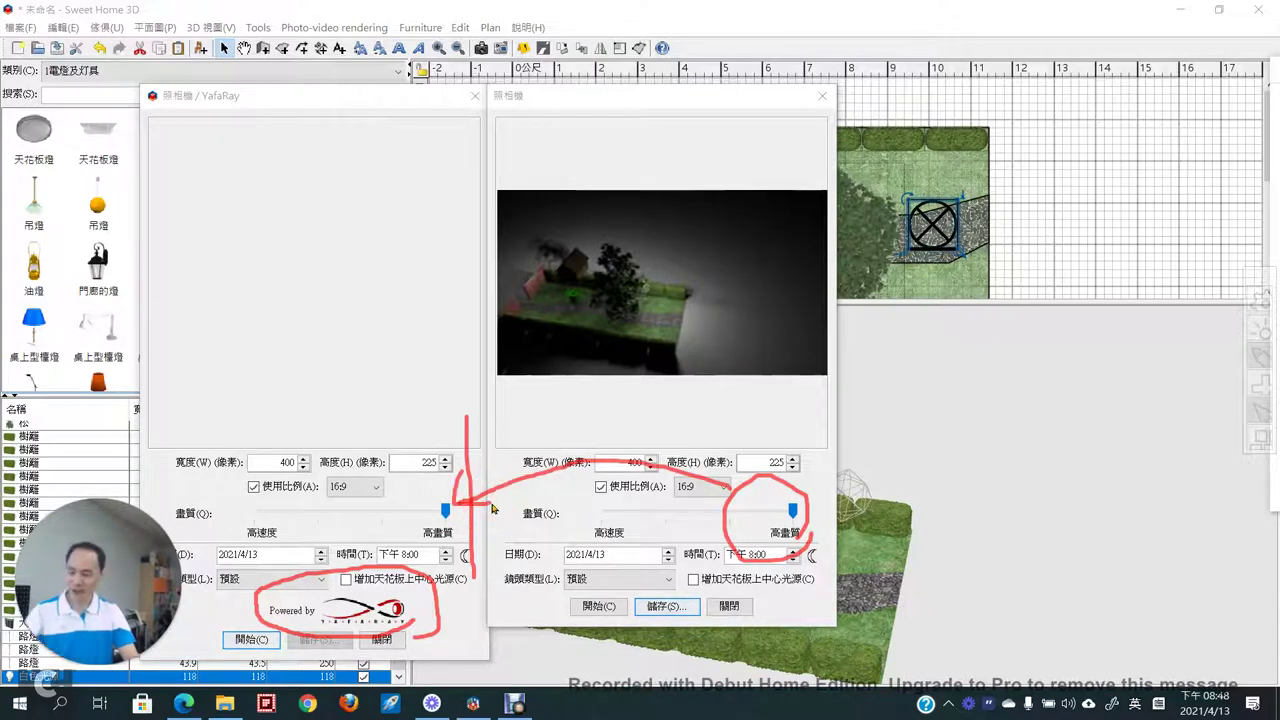
key(Escape)
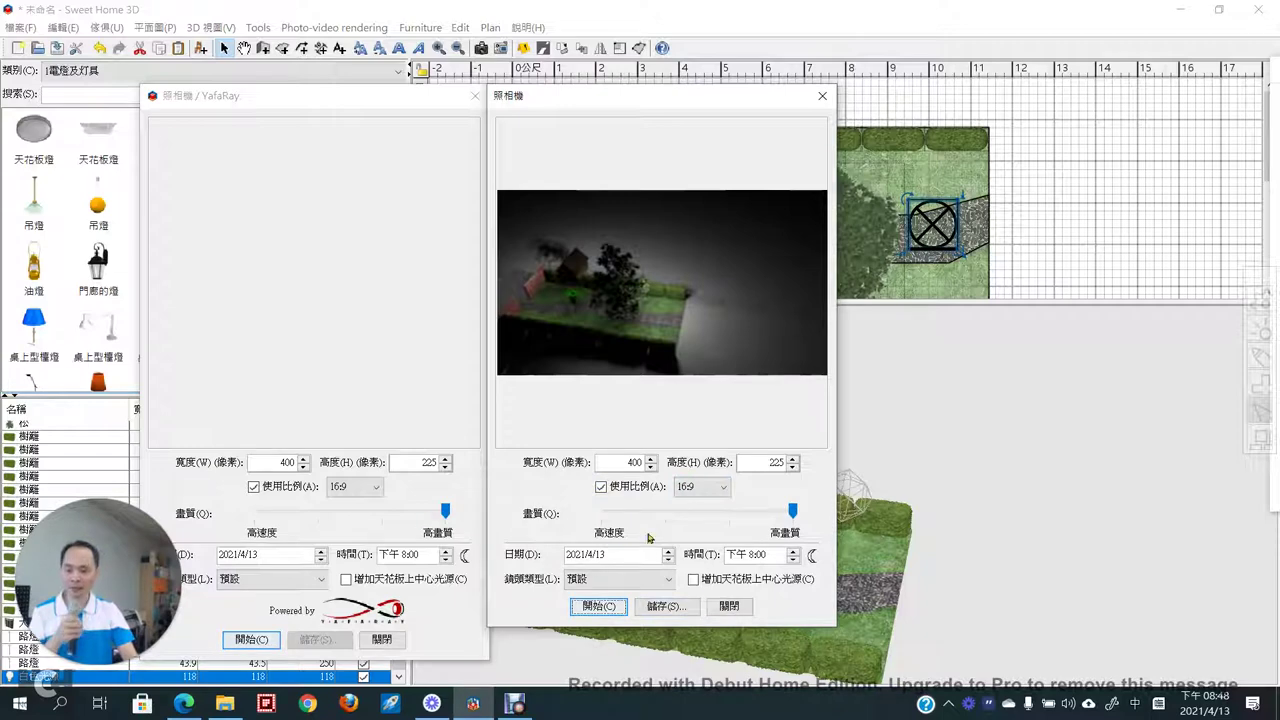
- Set the photo time to 上午 8:00 and render the garden with YafaRay at the highest quality
click(725, 556)
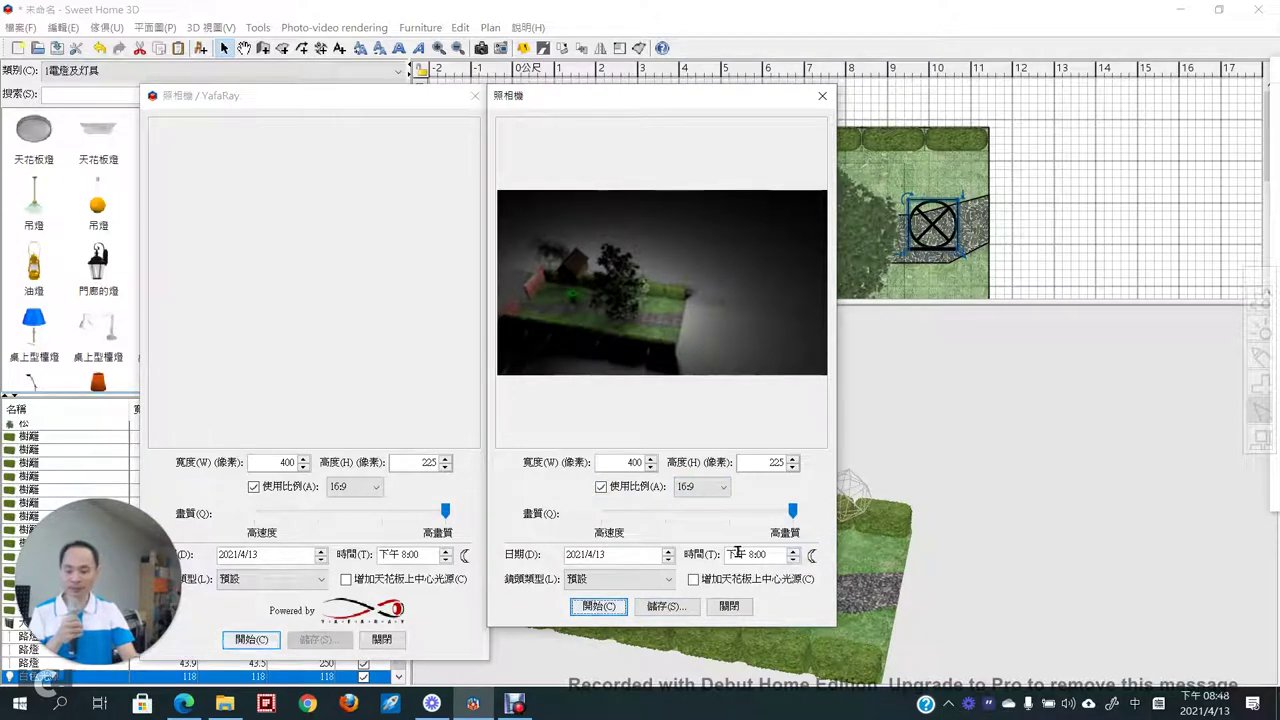
click(794, 557)
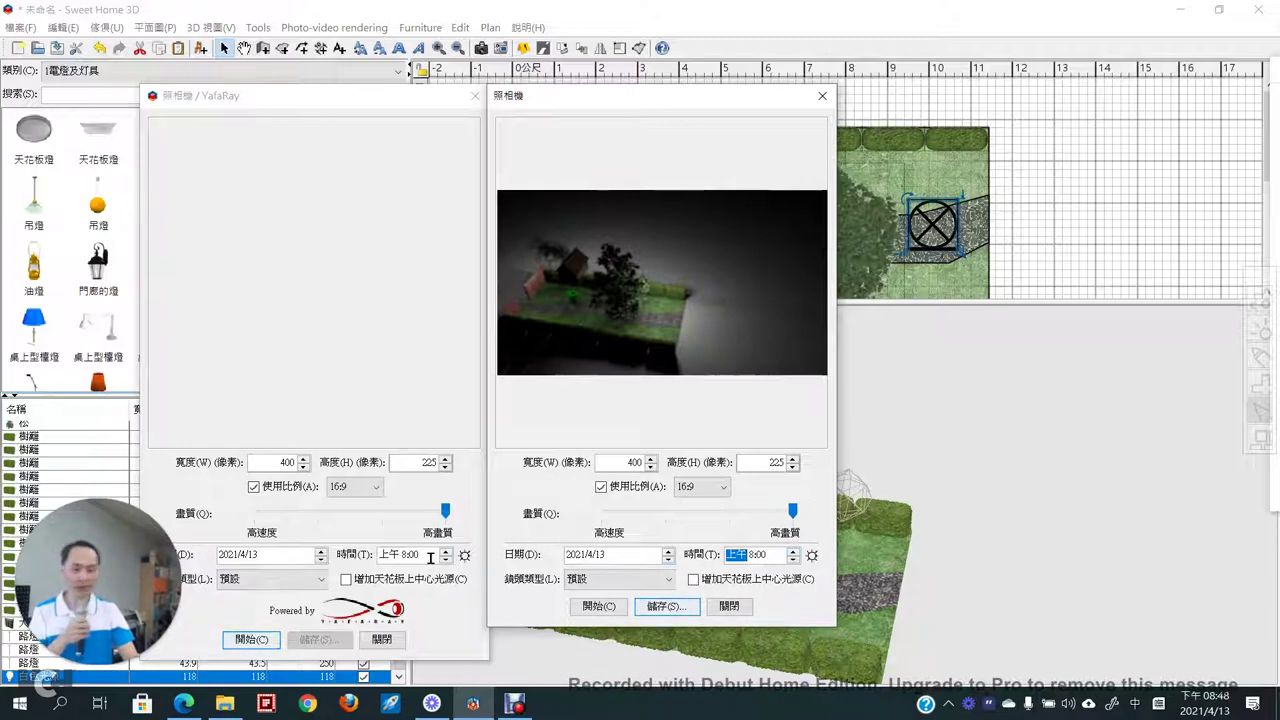
click(252, 640)
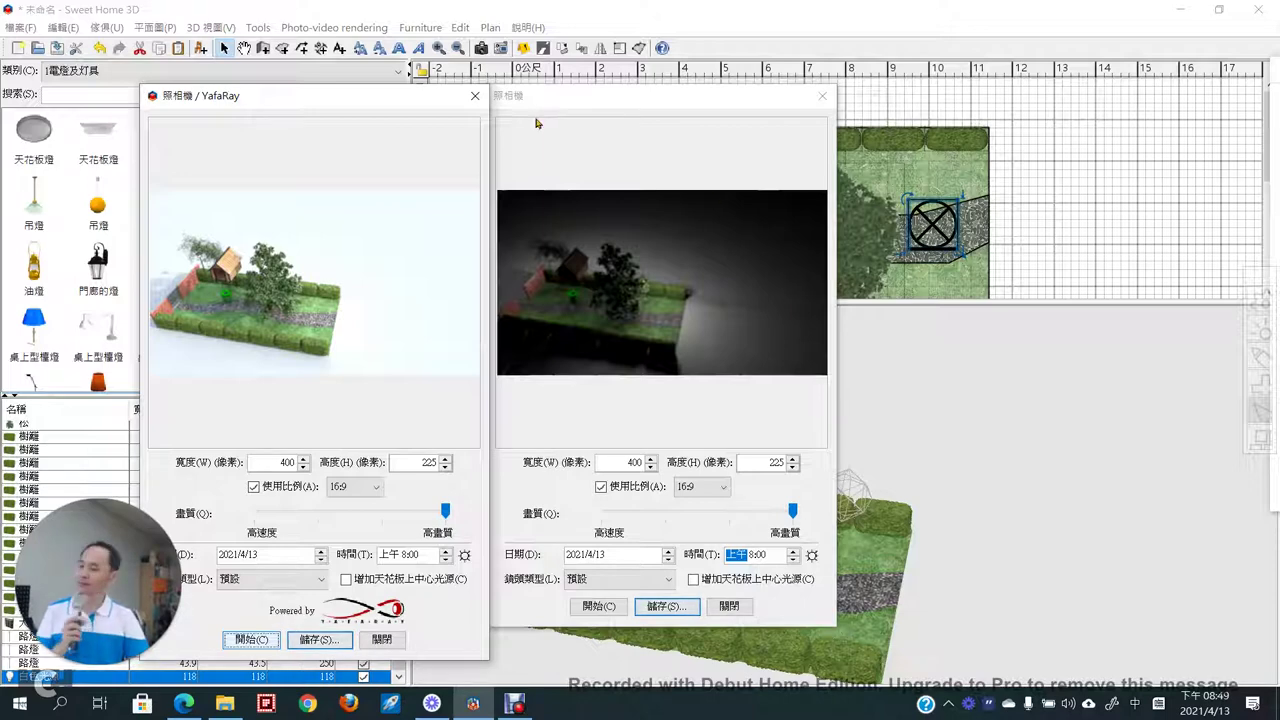
- Compare the YafaRay daytime render with the standard night render, and close both photo windows
mouse_move(354, 104)
mouse_down()
mouse_move(369, 126)
mouse_move(350, 105)
mouse_up()
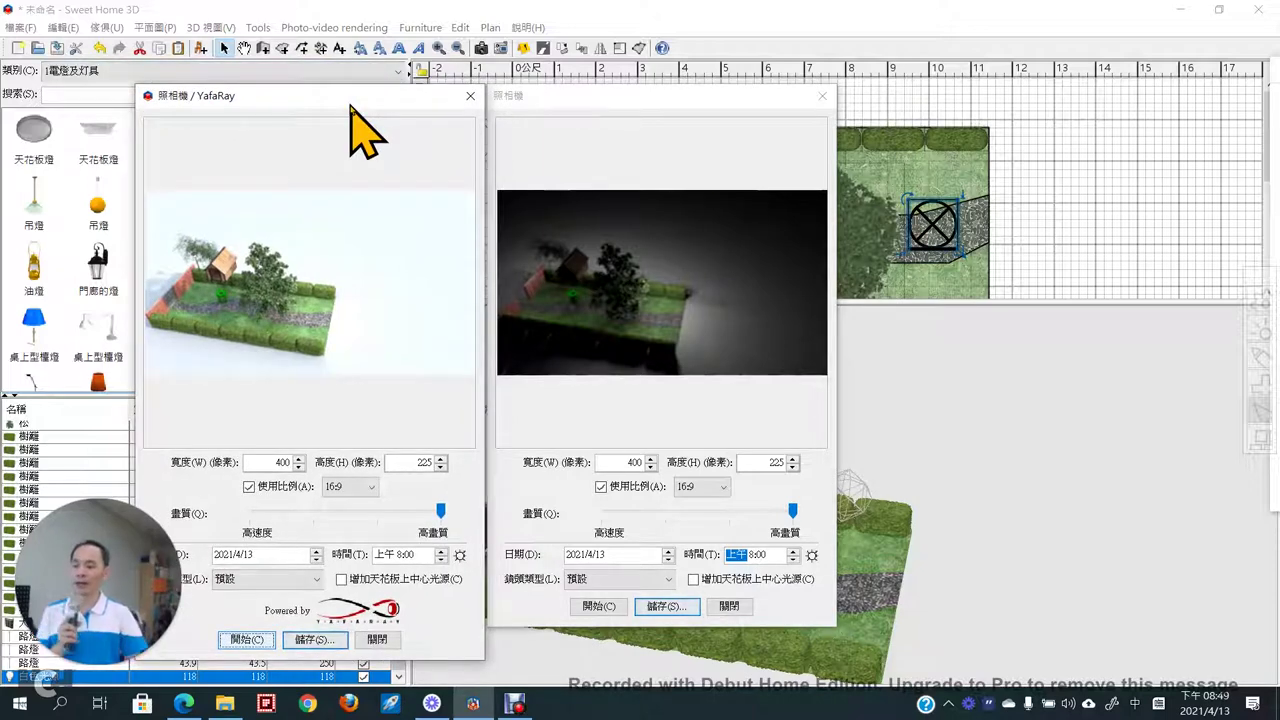
drag(350, 104, 351, 104)
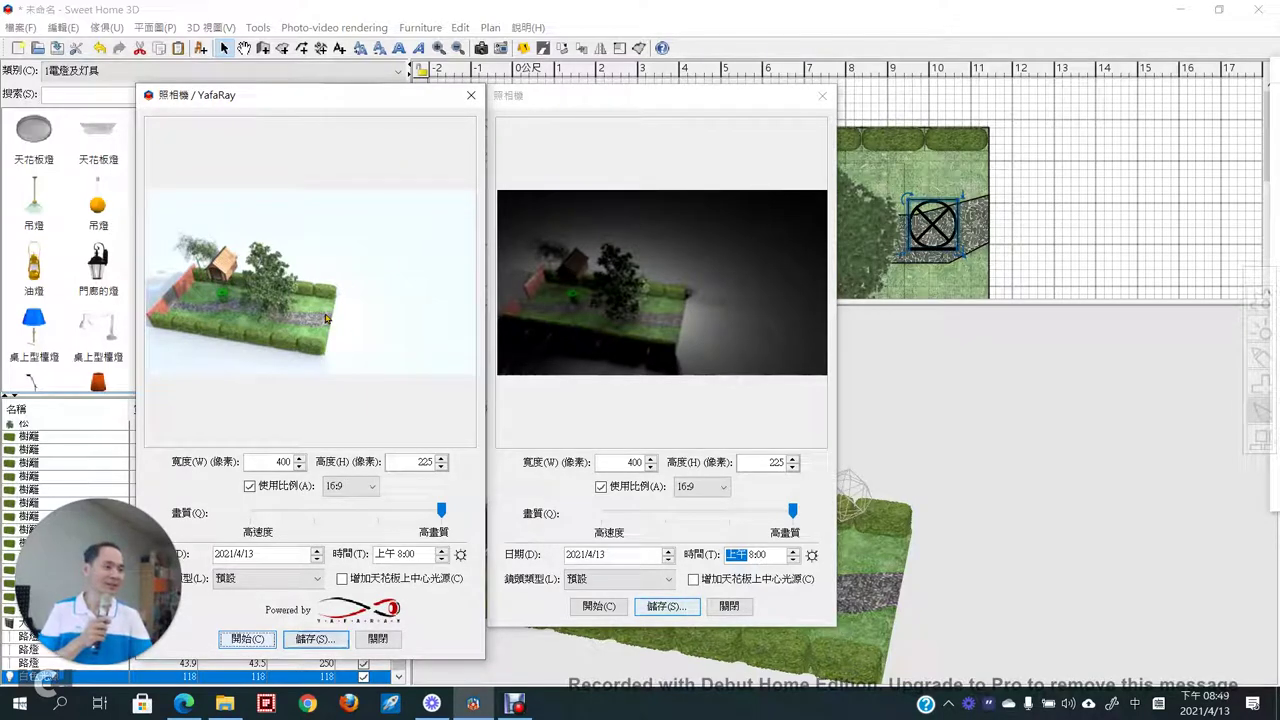
click(471, 96)
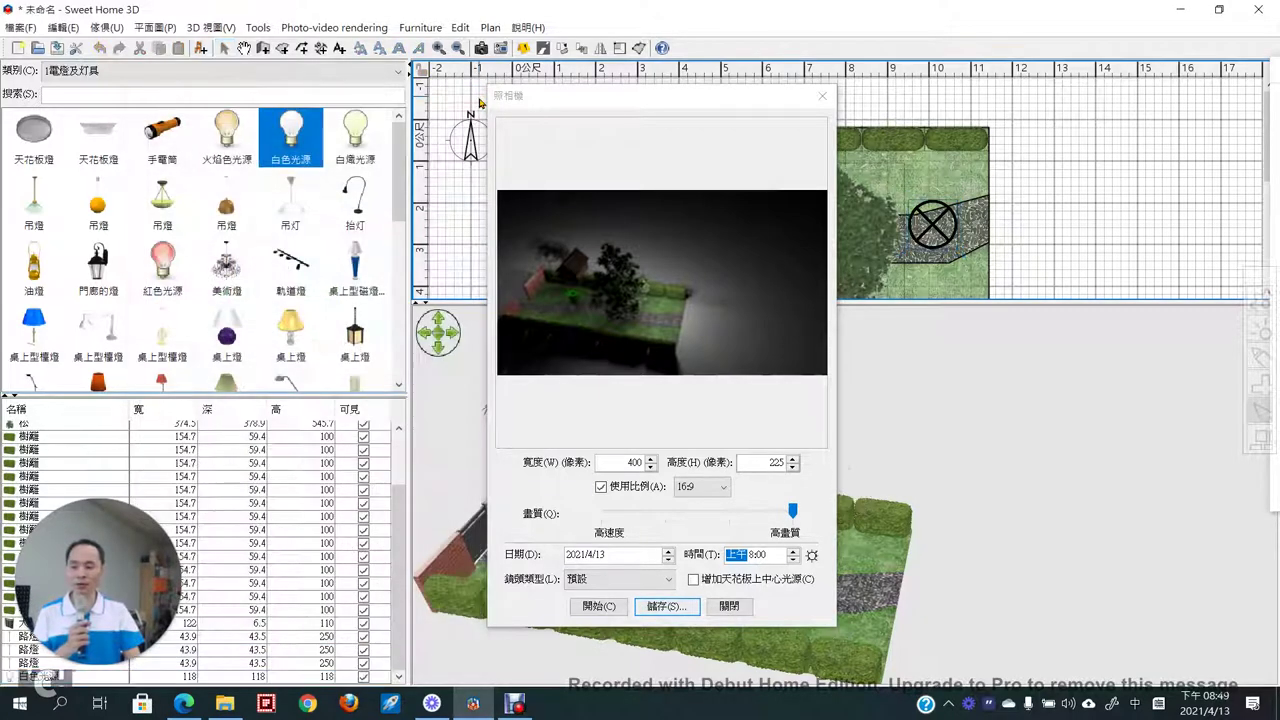
click(821, 98)
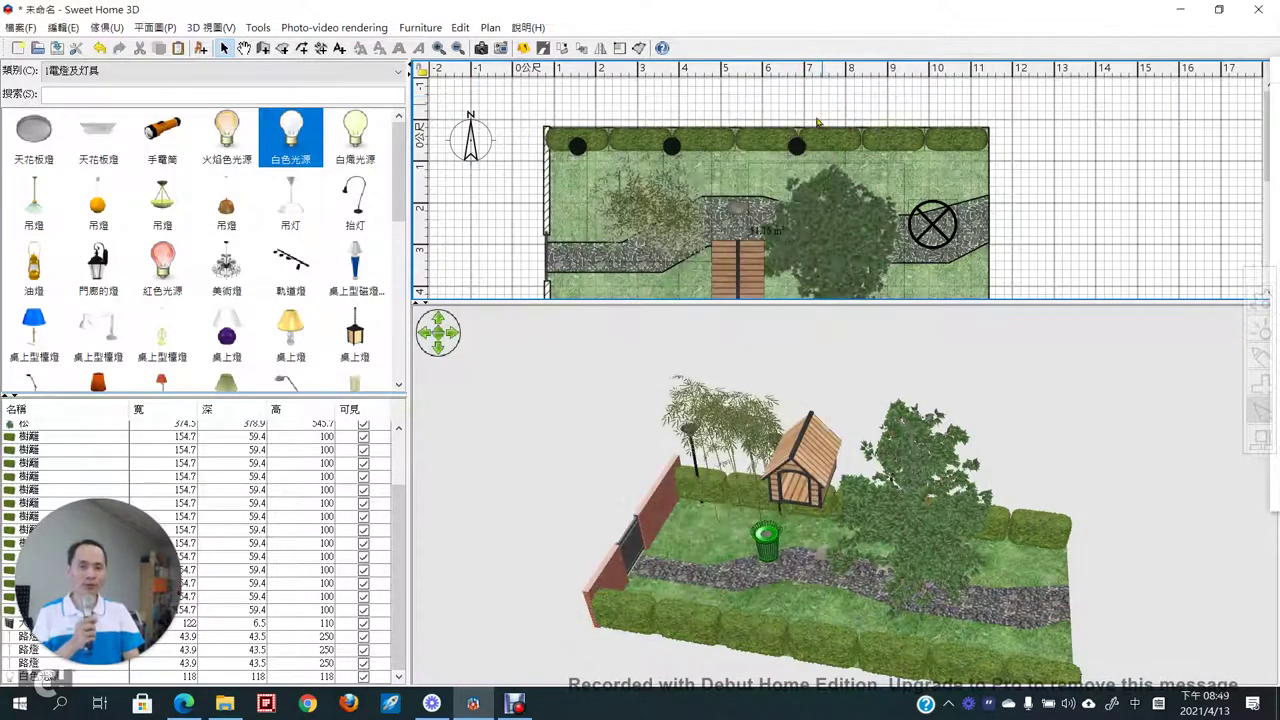